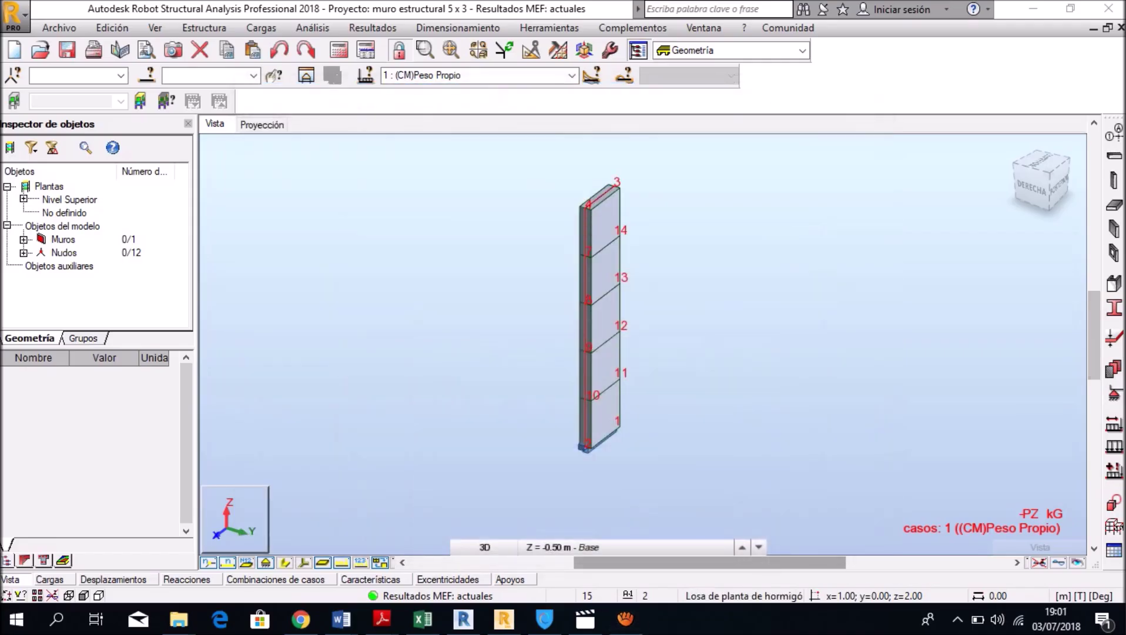
- Start a soil pressure load on wall panel 1 and choose the lateral soil push case
click(260, 27)
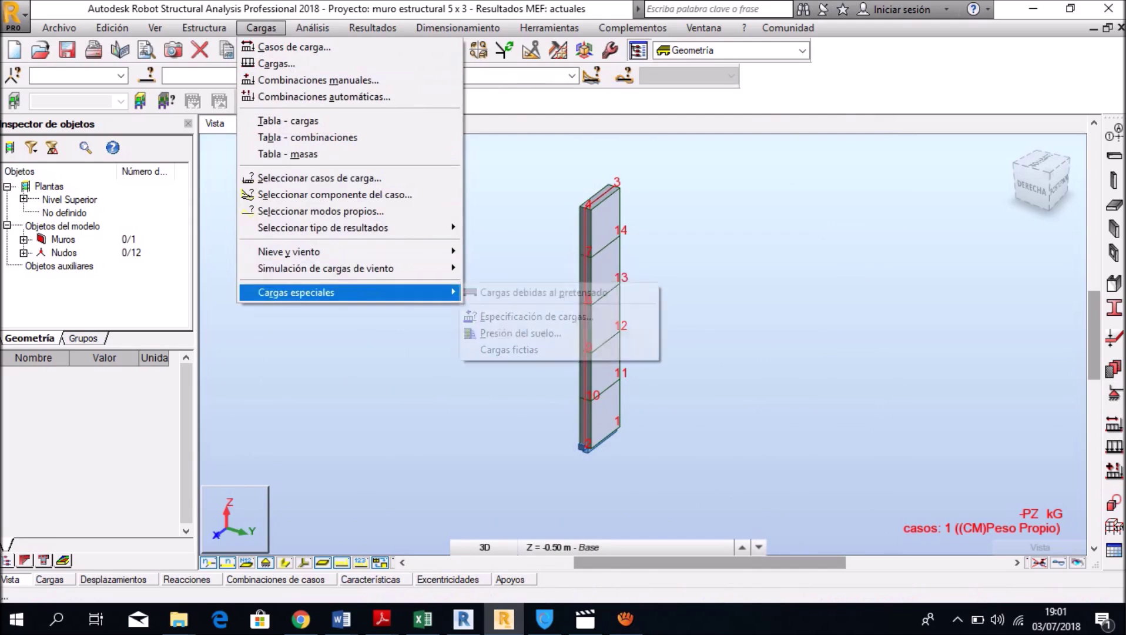
click(529, 333)
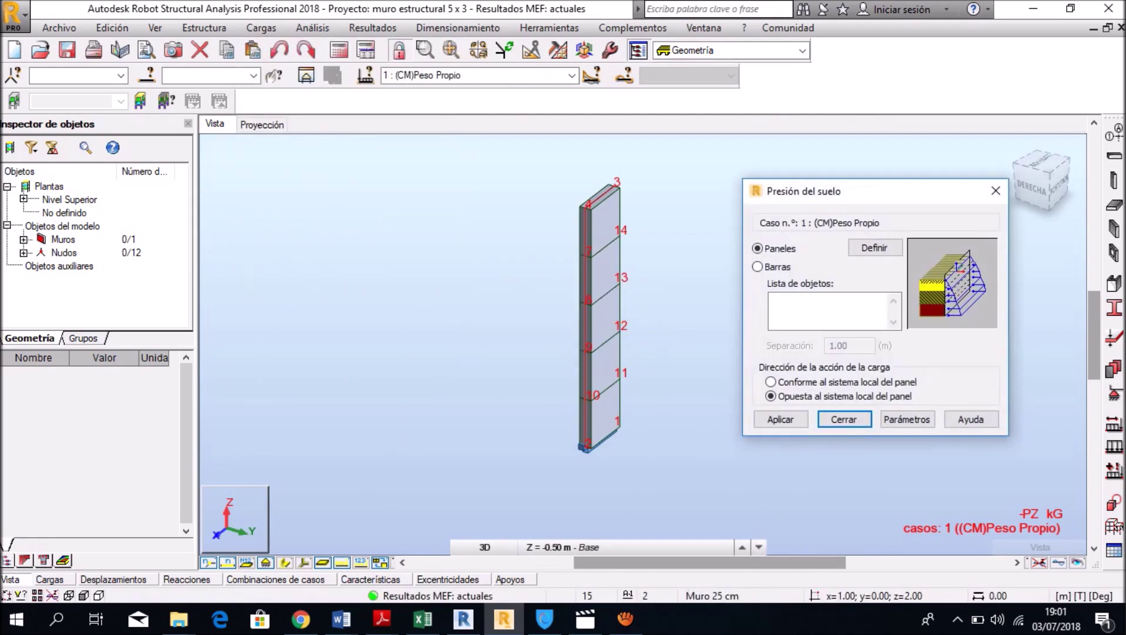
click(906, 419)
click(588, 353)
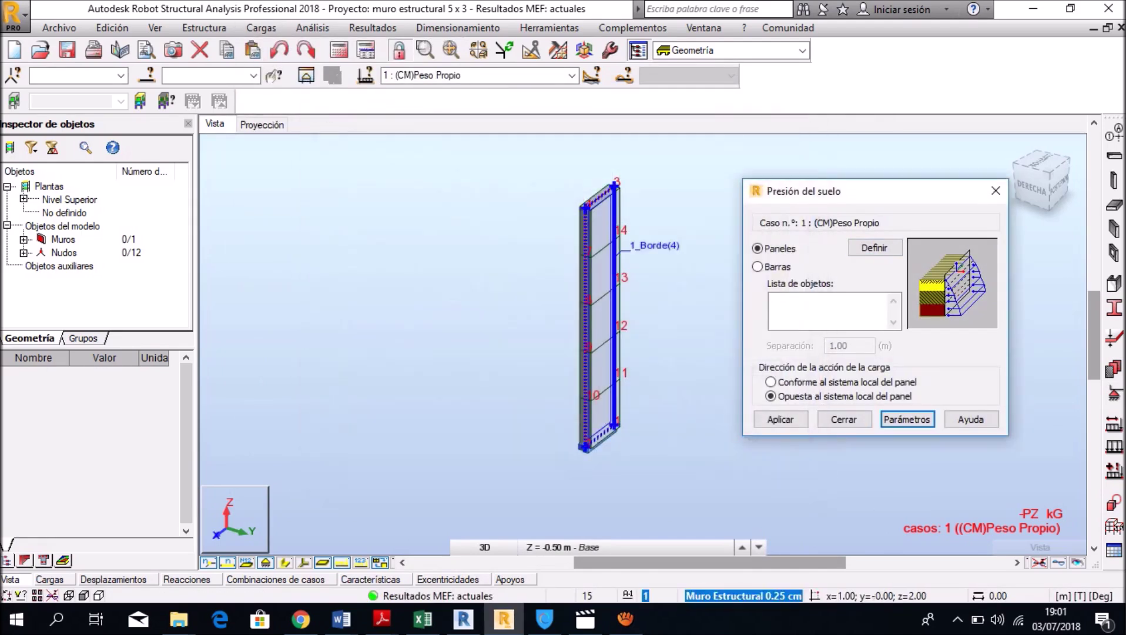
click(571, 76)
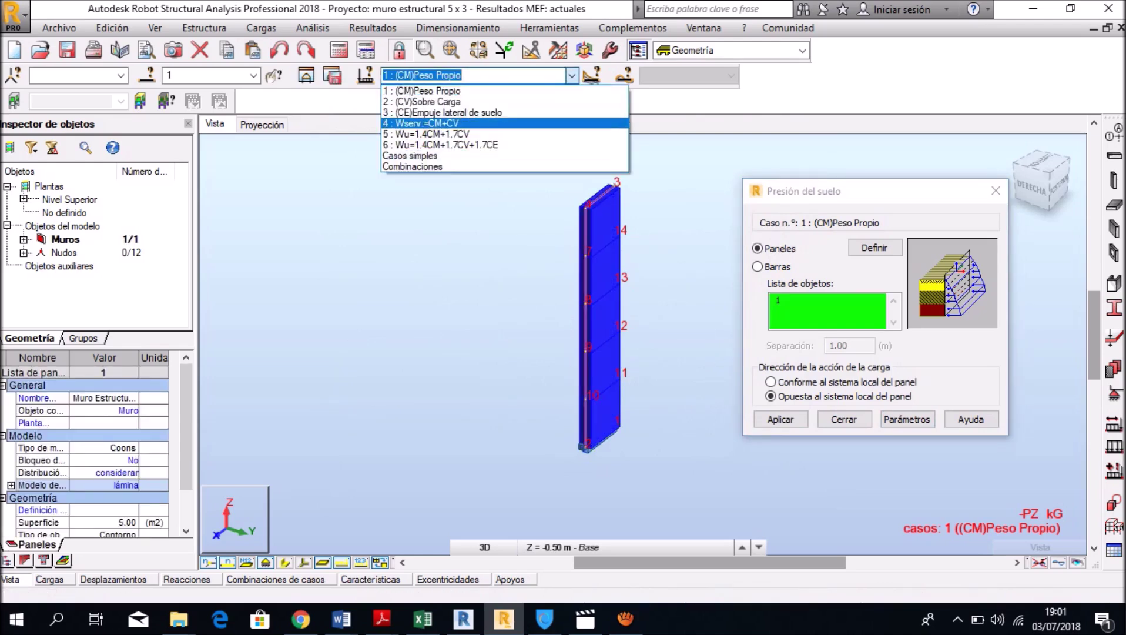
click(442, 113)
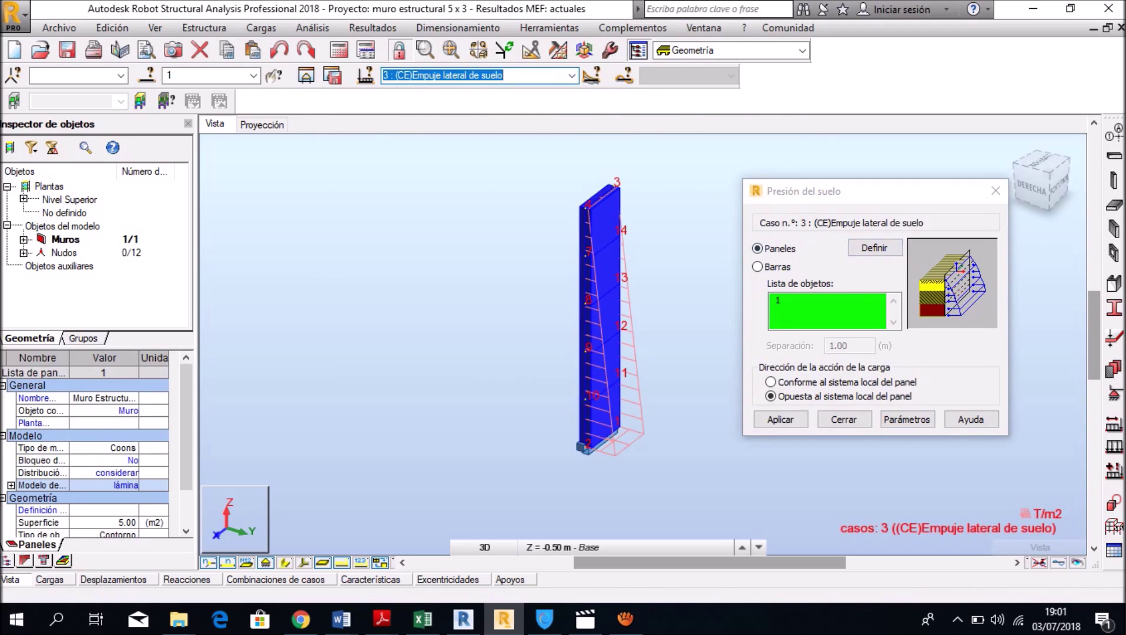
- Load the saved retaining-wall Perfil de Suelo XML into the soil pressure parameters
click(906, 420)
click(730, 373)
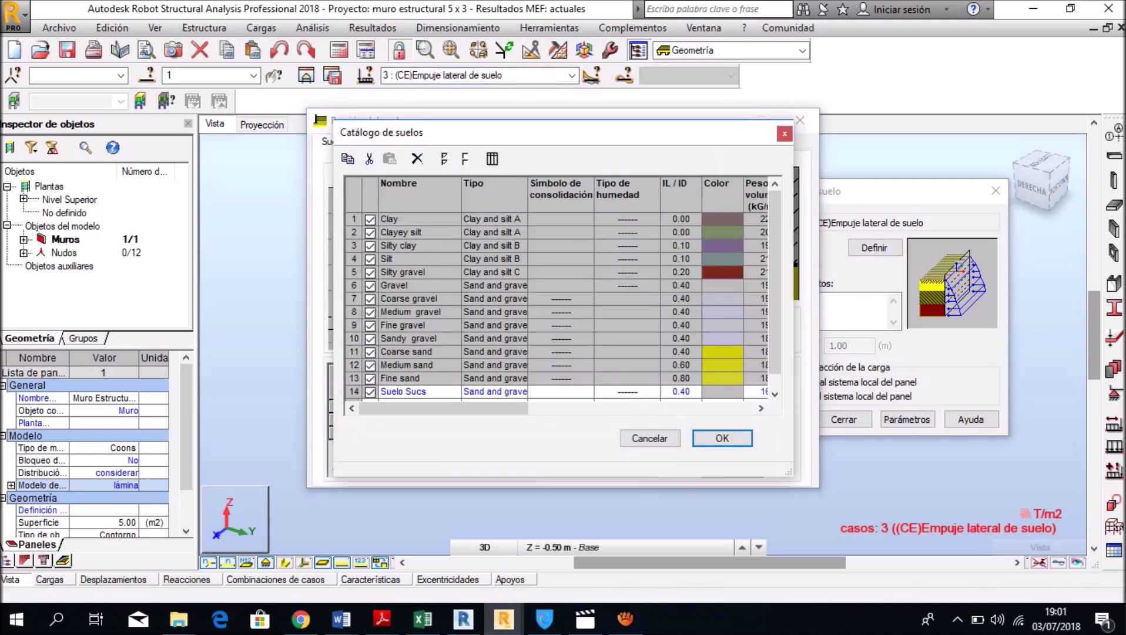
key(Return)
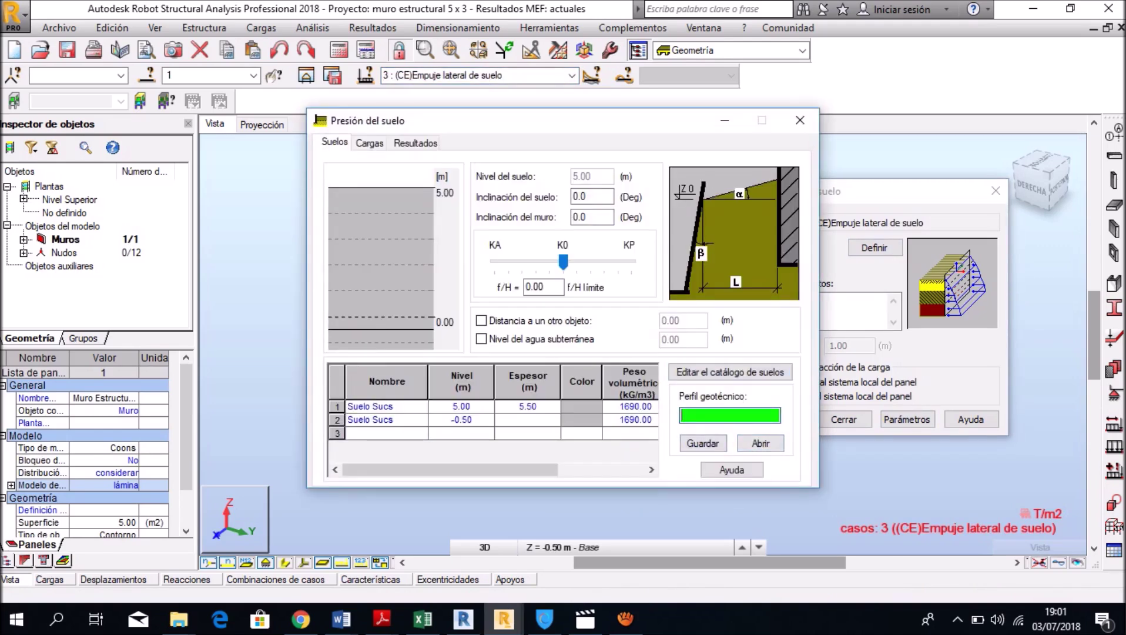
click(760, 443)
click(551, 221)
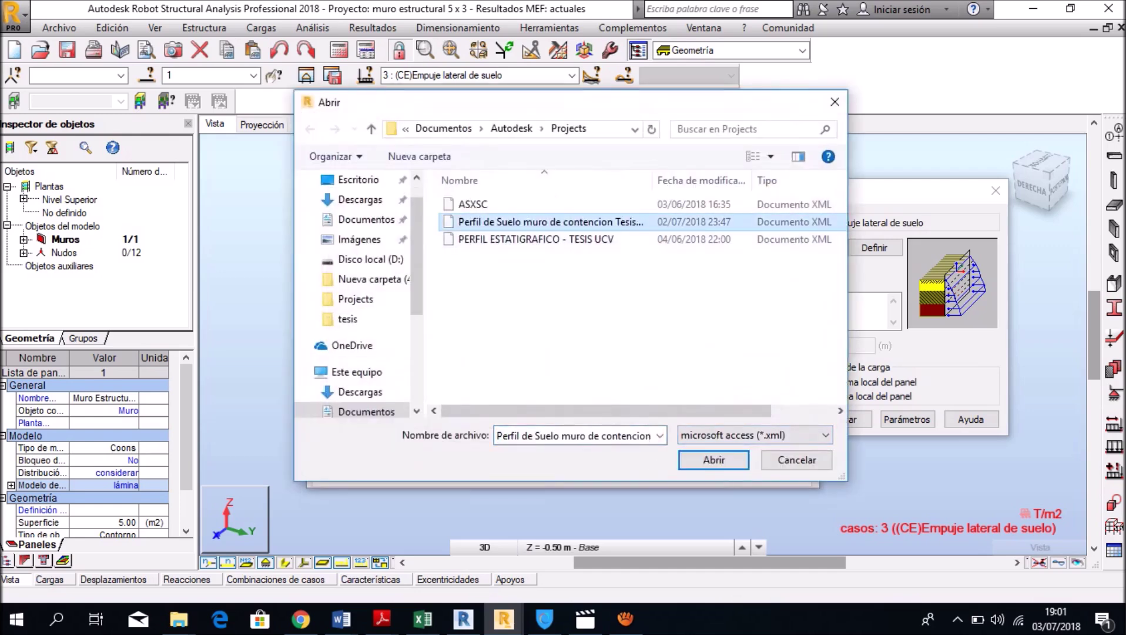
key(Return)
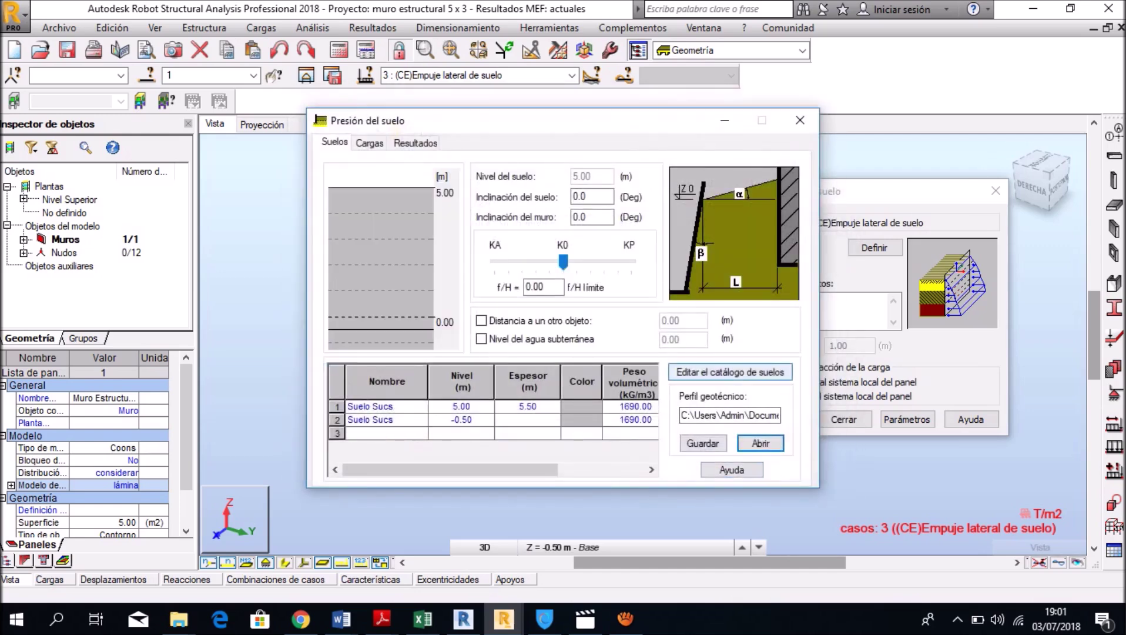
- Review the surcharge loads page and the resulting pressure diagram for the loaded profile
click(369, 143)
click(417, 142)
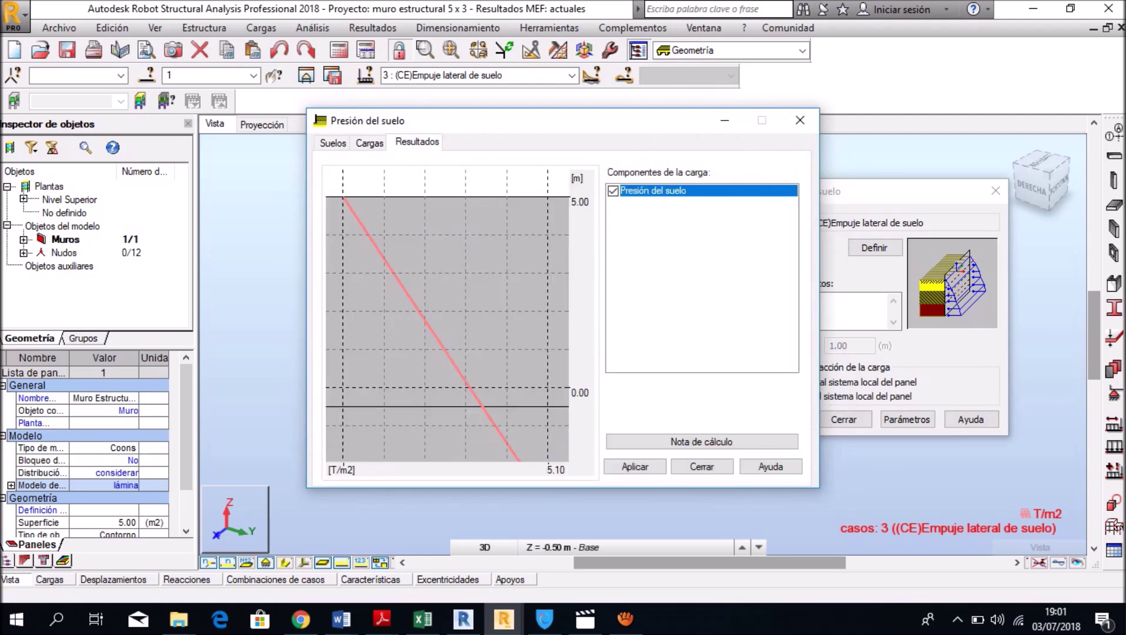
click(370, 143)
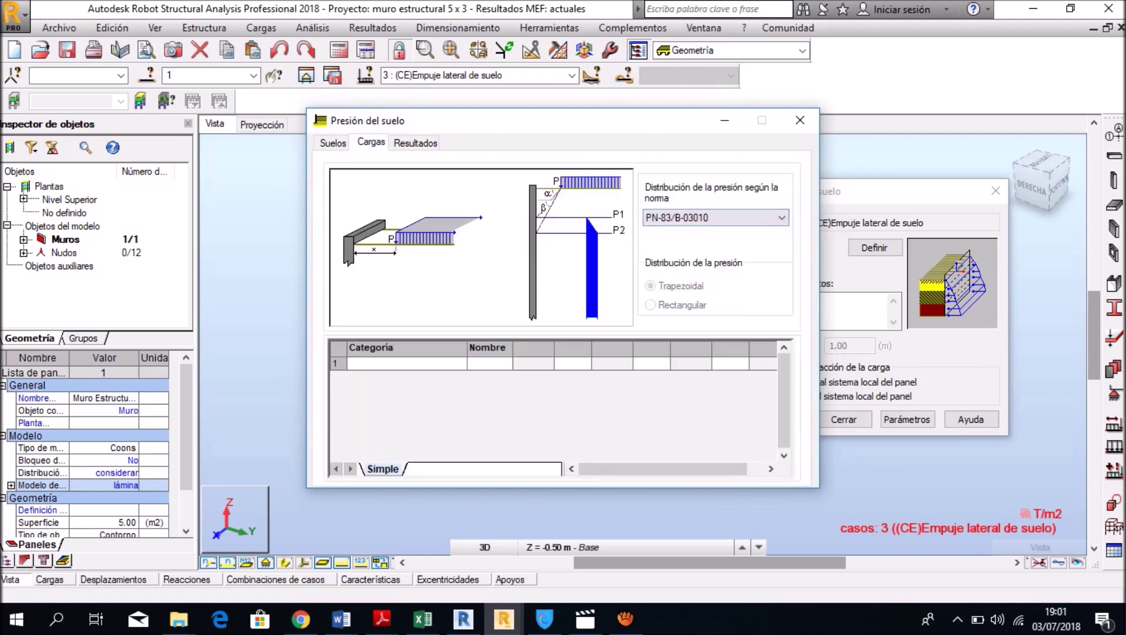
click(406, 363)
- Make surcharge a1 uniformly distributed from x1 0.50 m to x2 3.00 m at 2.00 T/m2
click(398, 387)
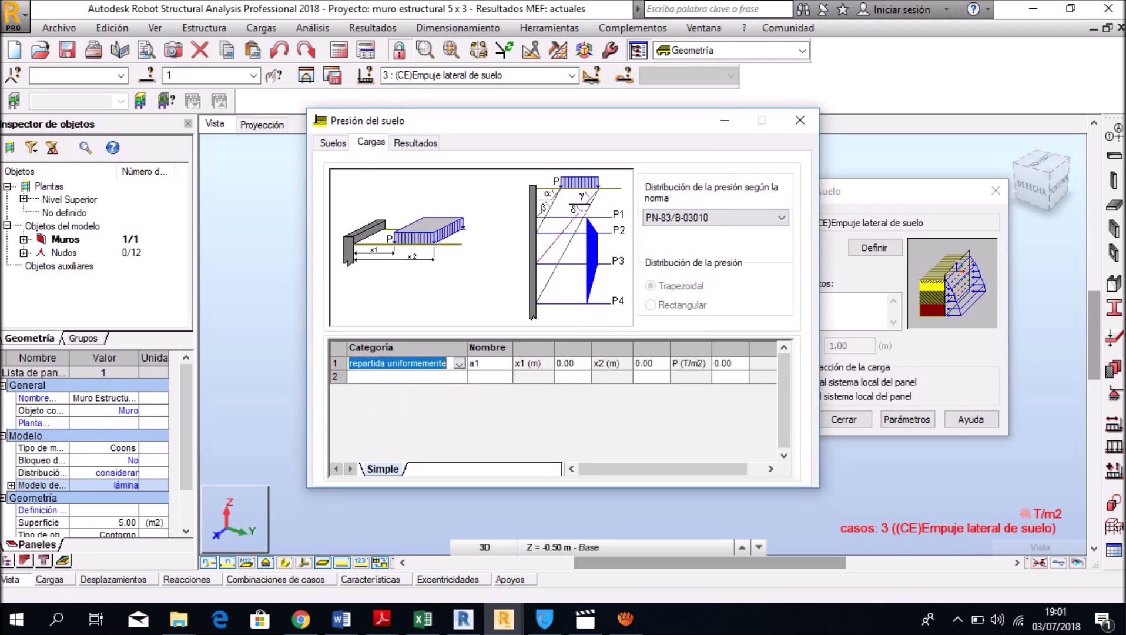
key(Return)
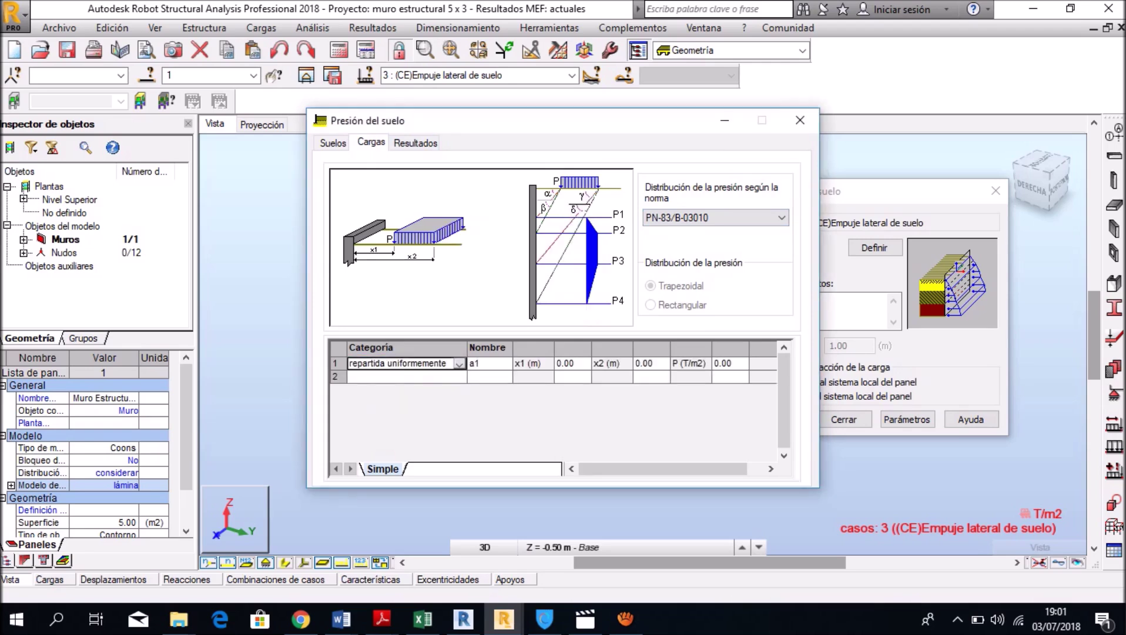
key(Tab)
key(Tab)
key(BackSpace)
key(BackSpace)
text(5)
key(Tab)
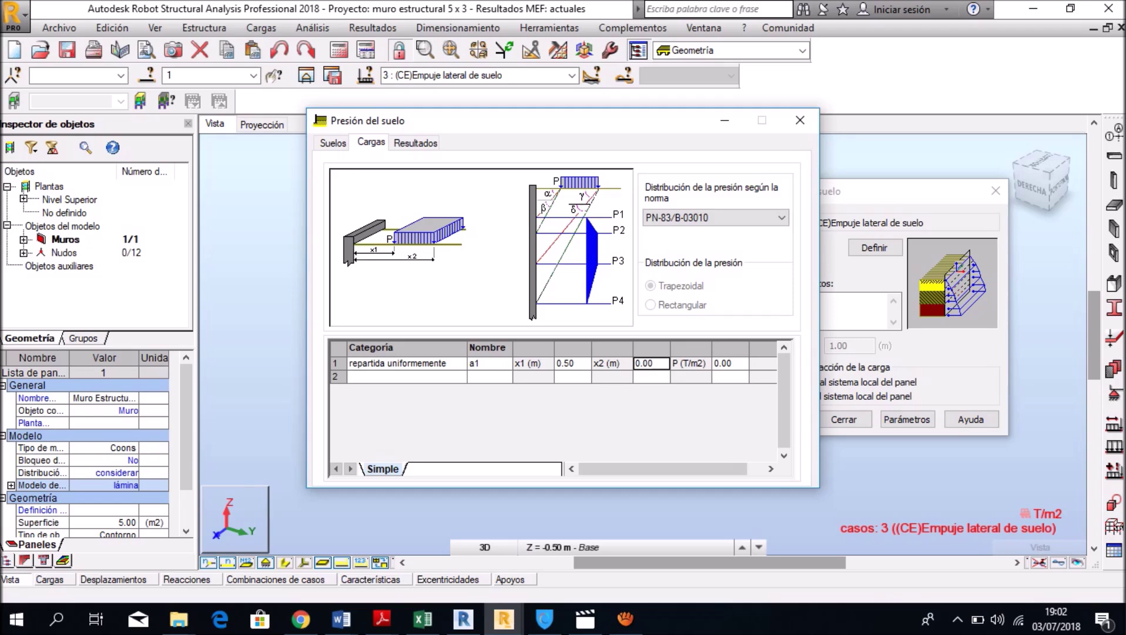
text(3)
key(Tab)
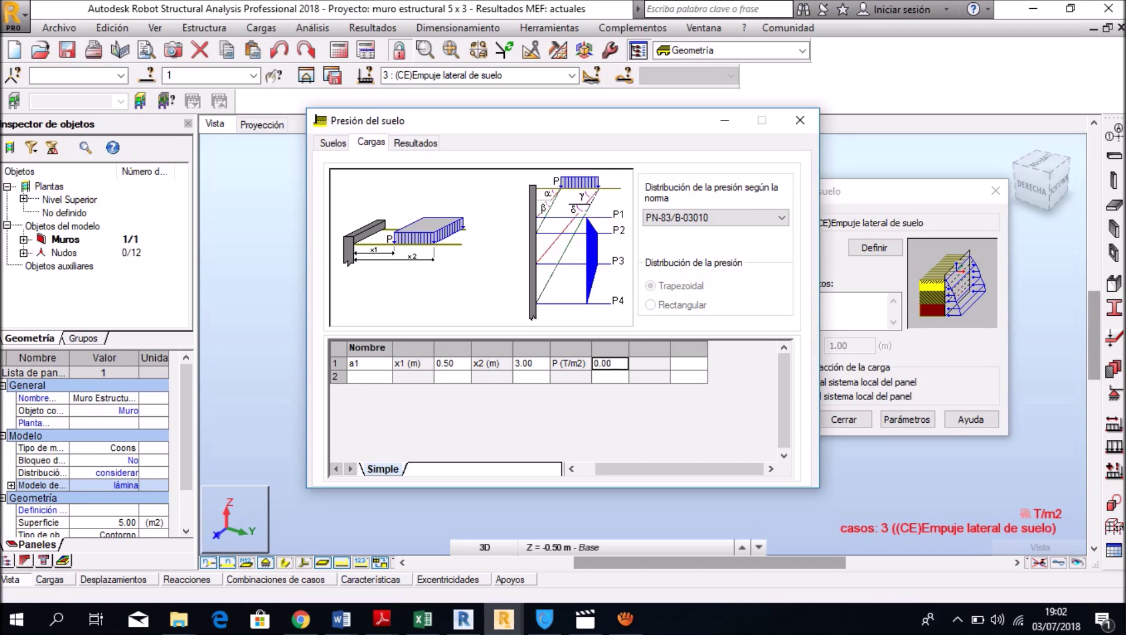
text(2)
click(714, 217)
click(715, 217)
click(610, 363)
click(333, 142)
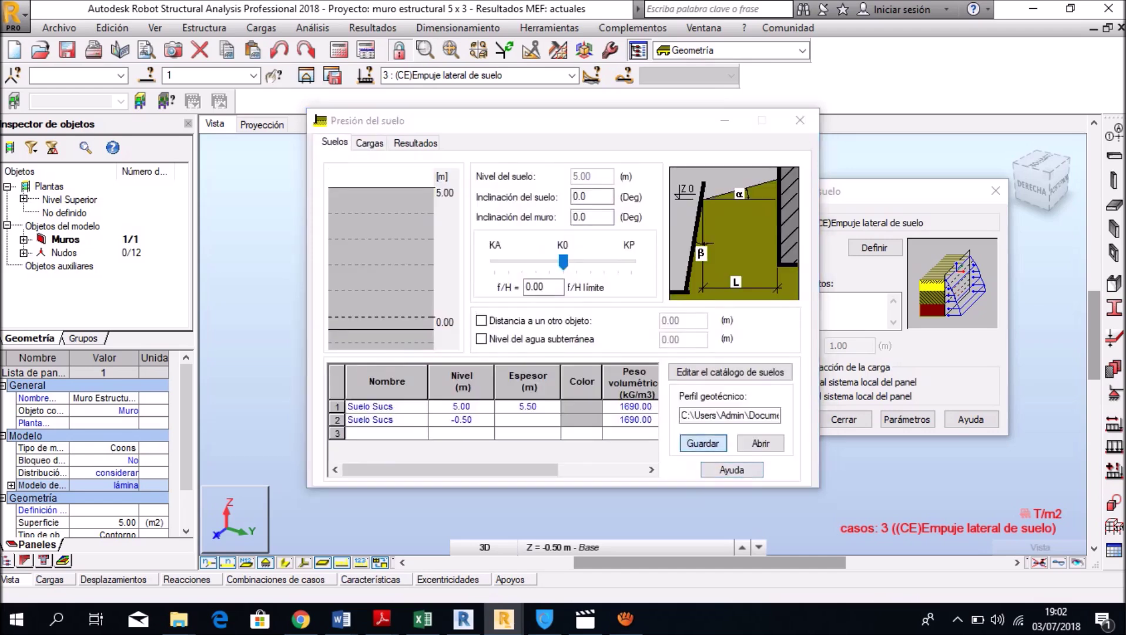
- Save the soil profile as a new file ending 'con SC de via', removing the invalid '/'
click(703, 442)
key(End)
text(con S/C de via)
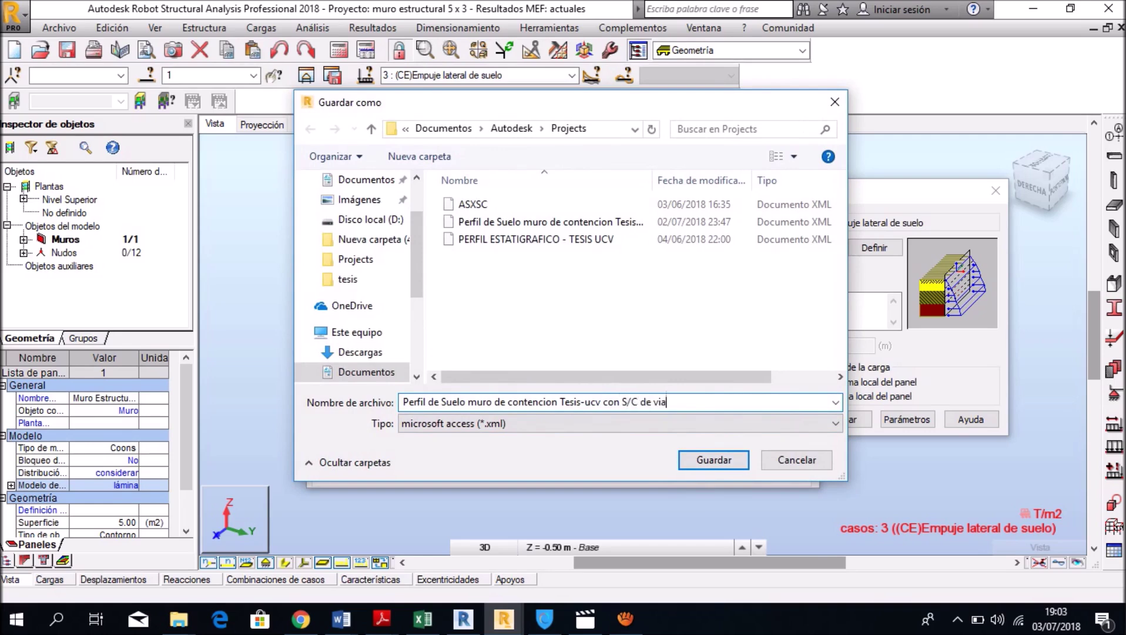
key(Return)
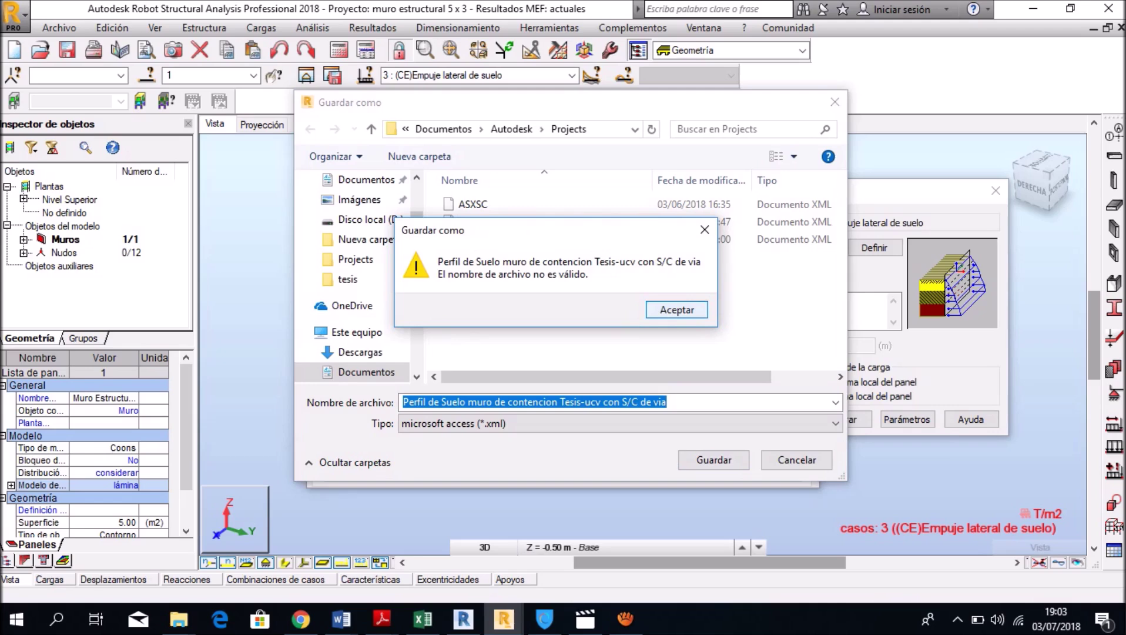
key(Return)
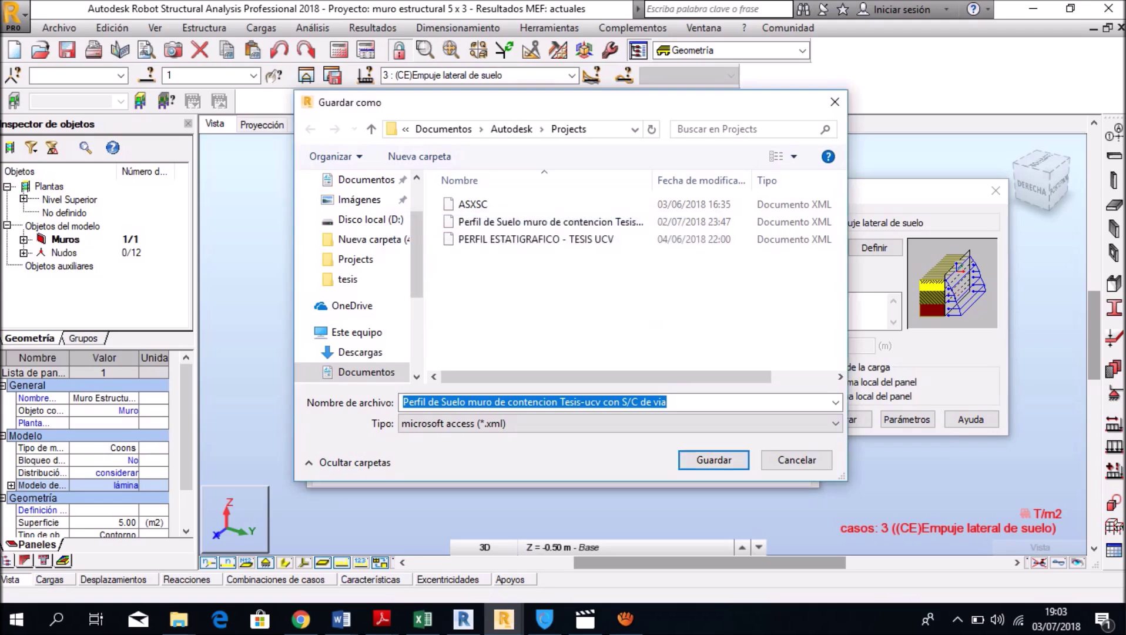
click(543, 401)
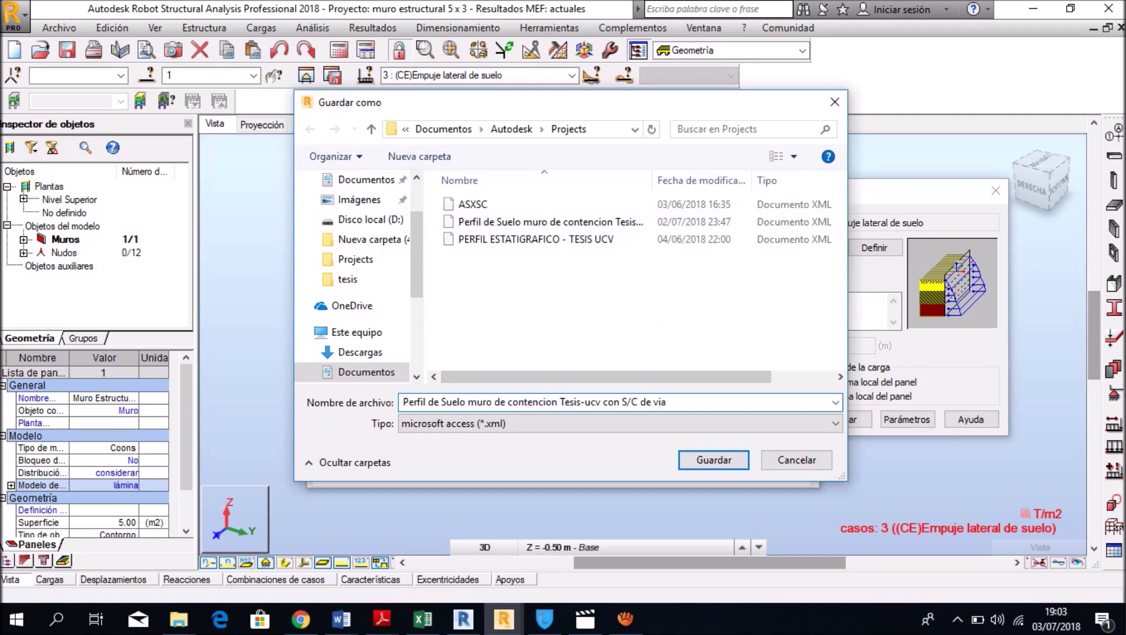
key(Left)
key(Left)
key(BackSpace)
key(Return)
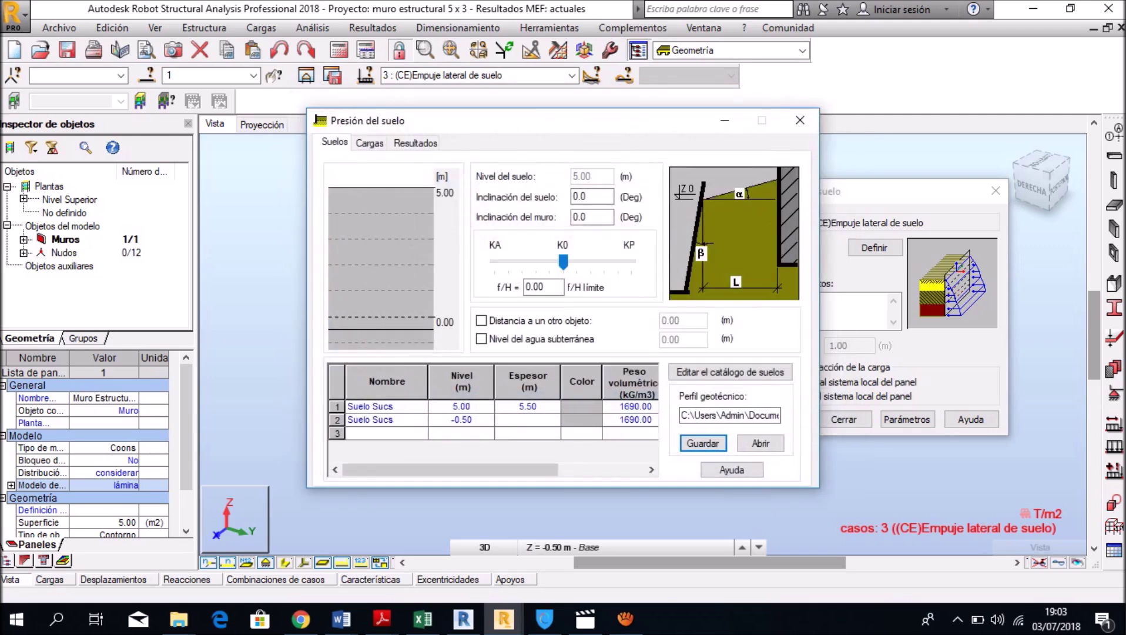
key(ctrl+Tab)
key(ctrl+Tab)
- Tick the 1 a1 component in Resultados, apply the pressure, and check the a1 diagram
key(ctrl+shift+Tab)
key(ctrl+Tab)
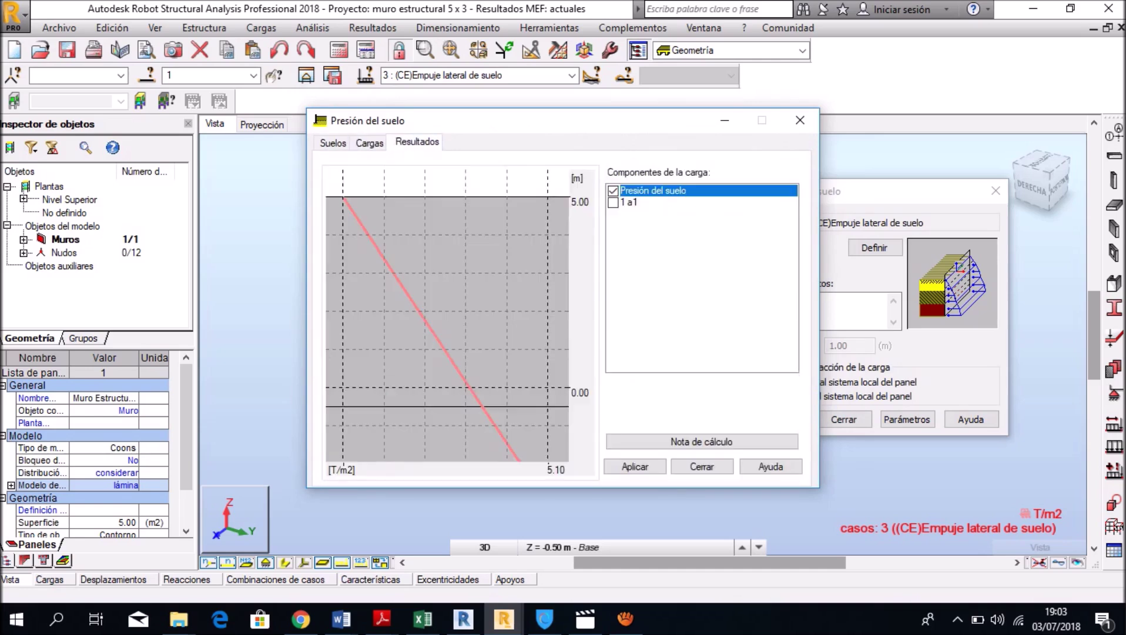
key(Down)
key(space)
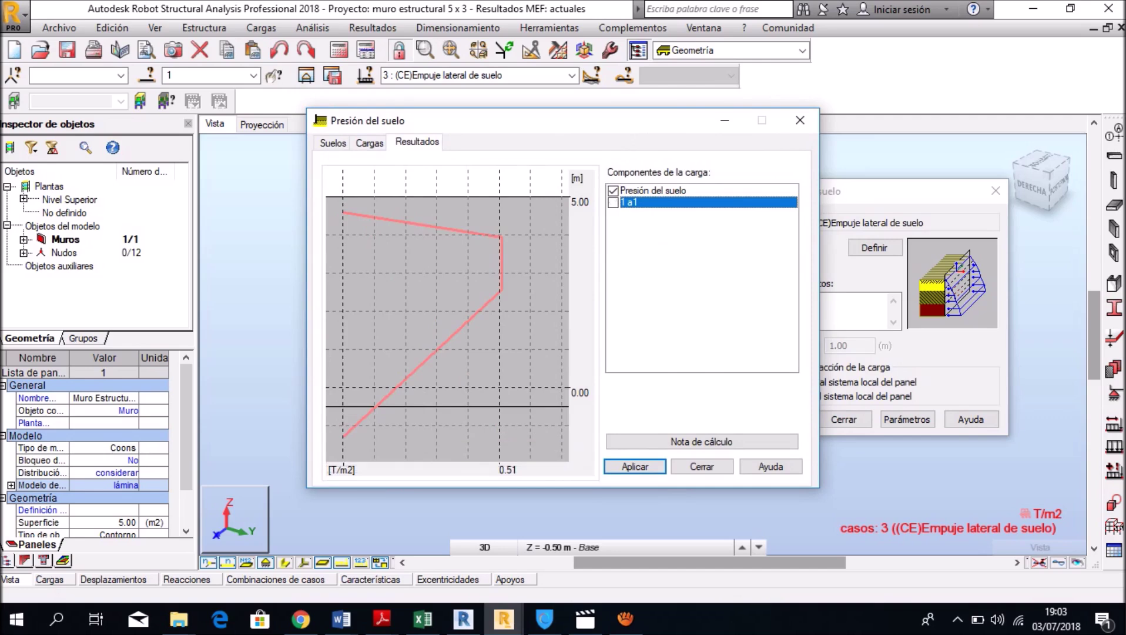
key(Return)
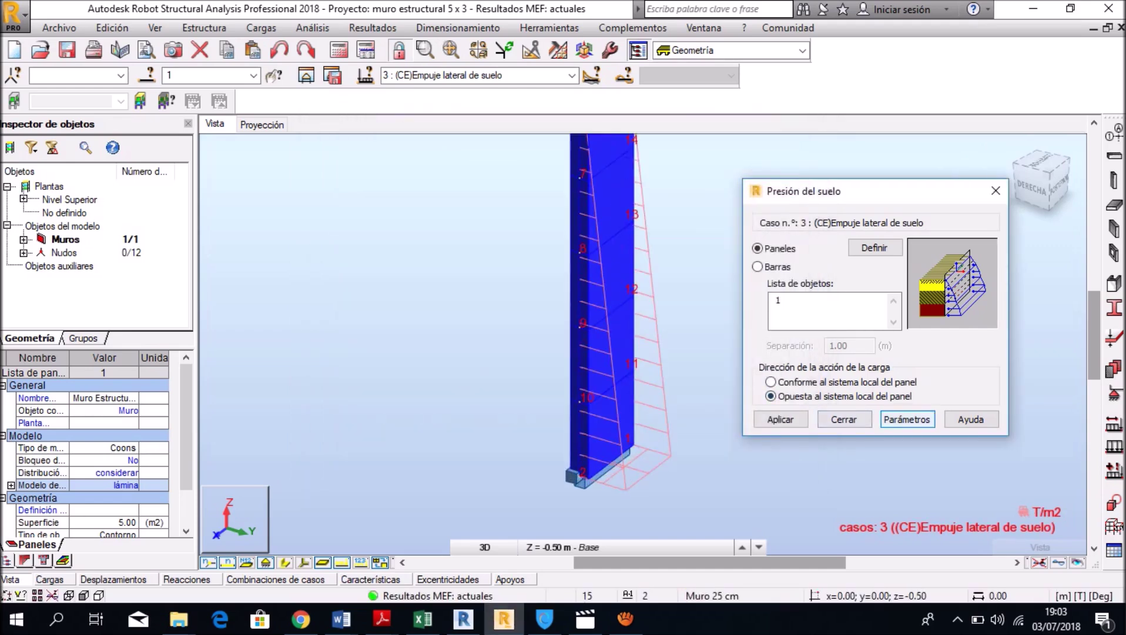
key(Return)
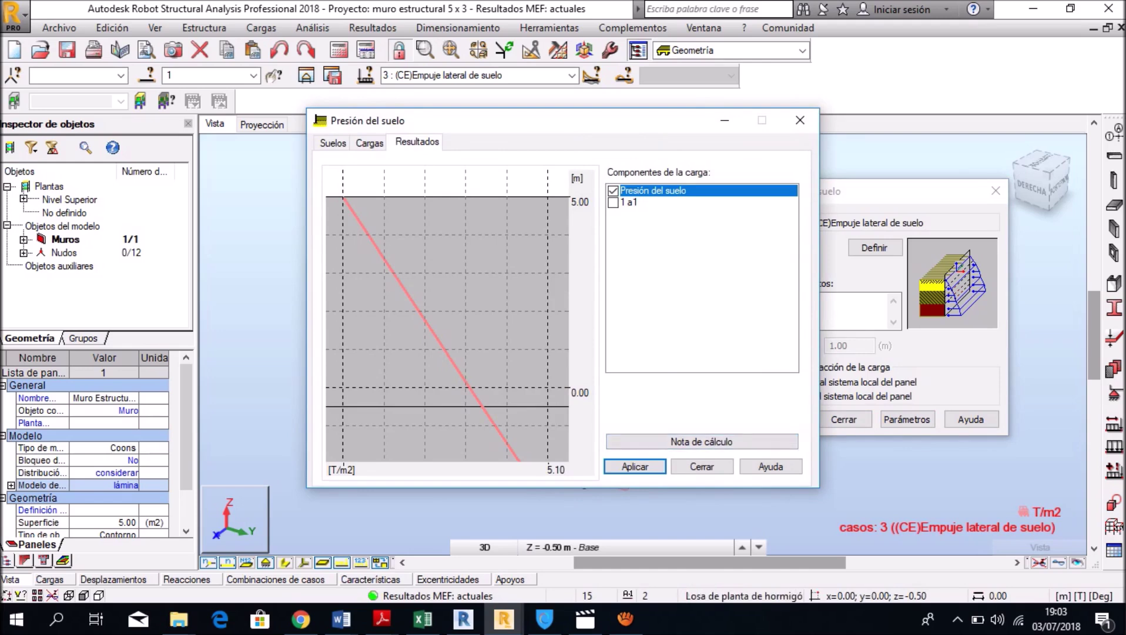
key(Down)
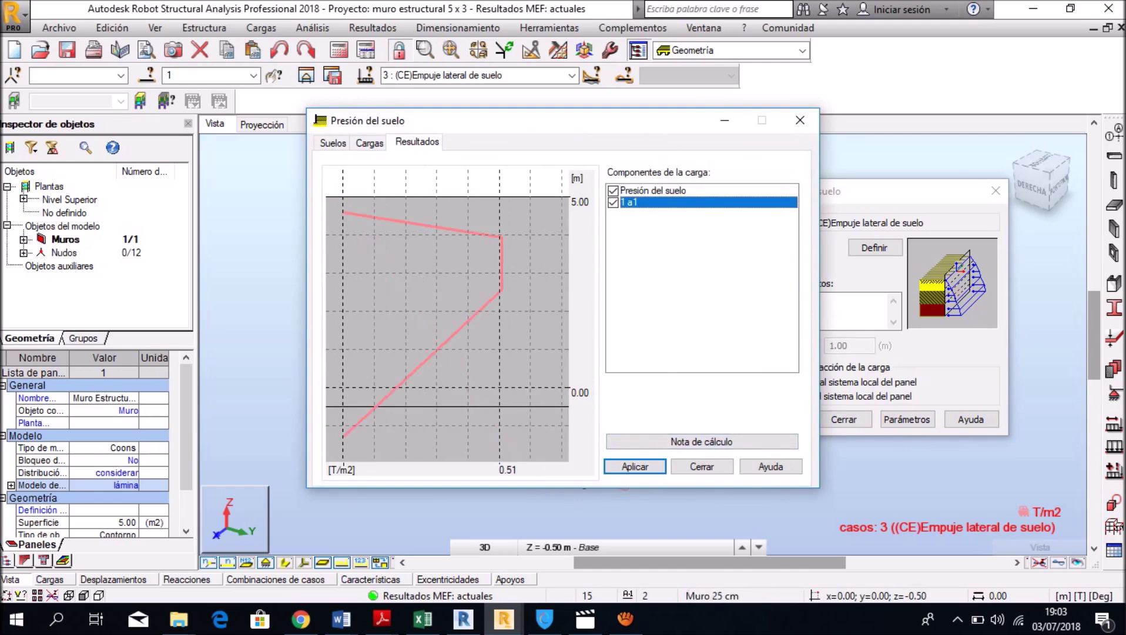
click(702, 441)
- Read through the Wsoi_res.rtf report, enlarge its pressure diagram, then close it
scroll(529, 341, down, 5)
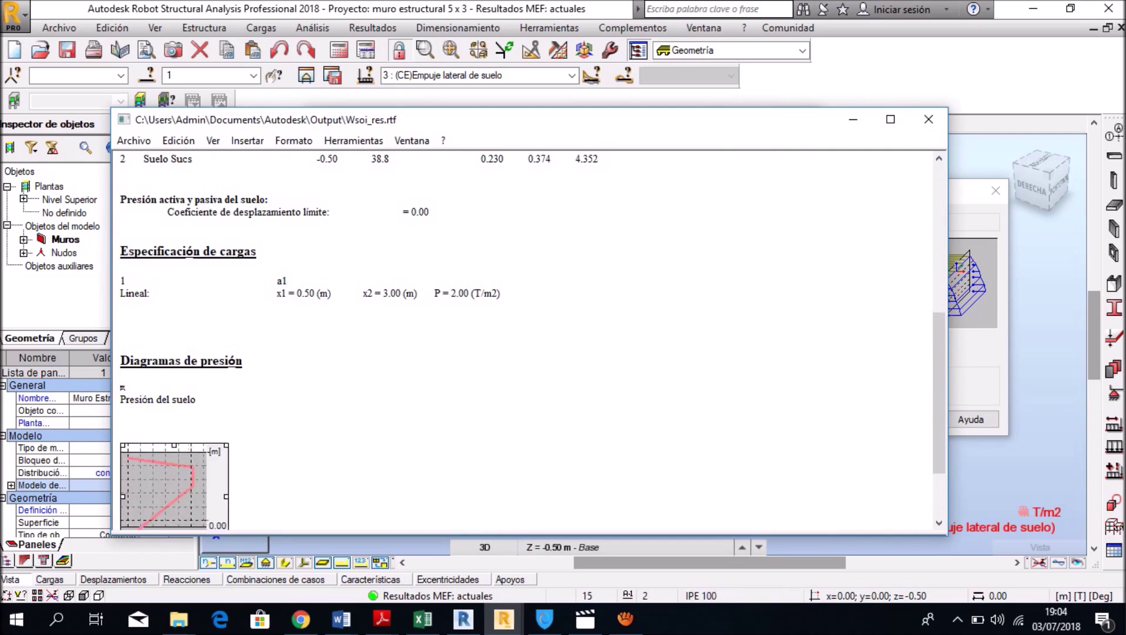
scroll(526, 341, down, 3)
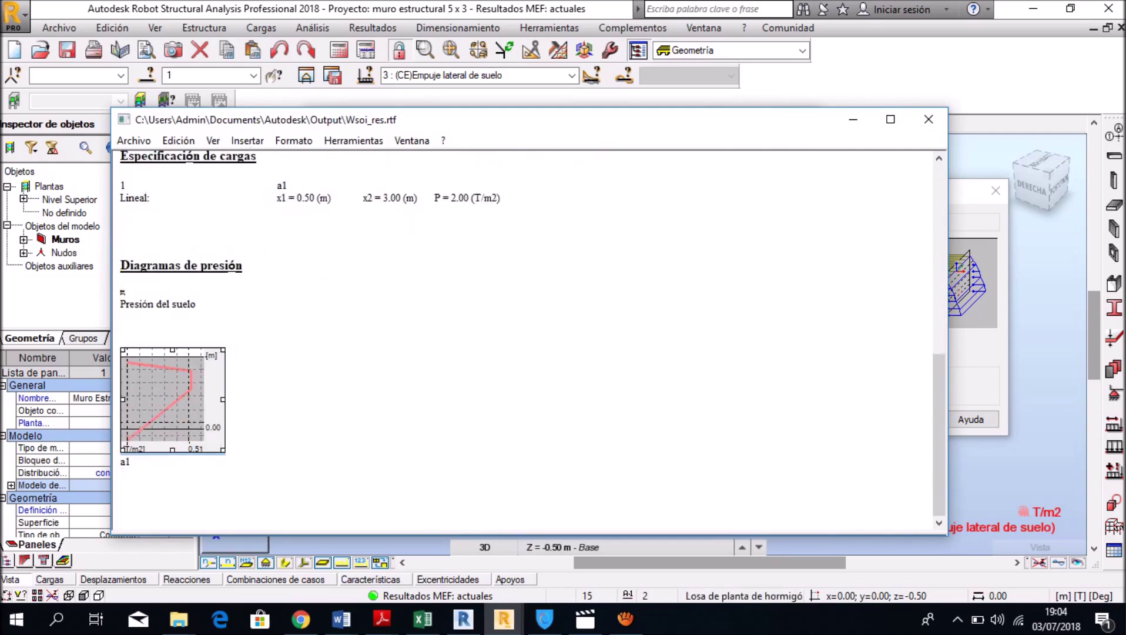
drag(223, 451, 278, 504)
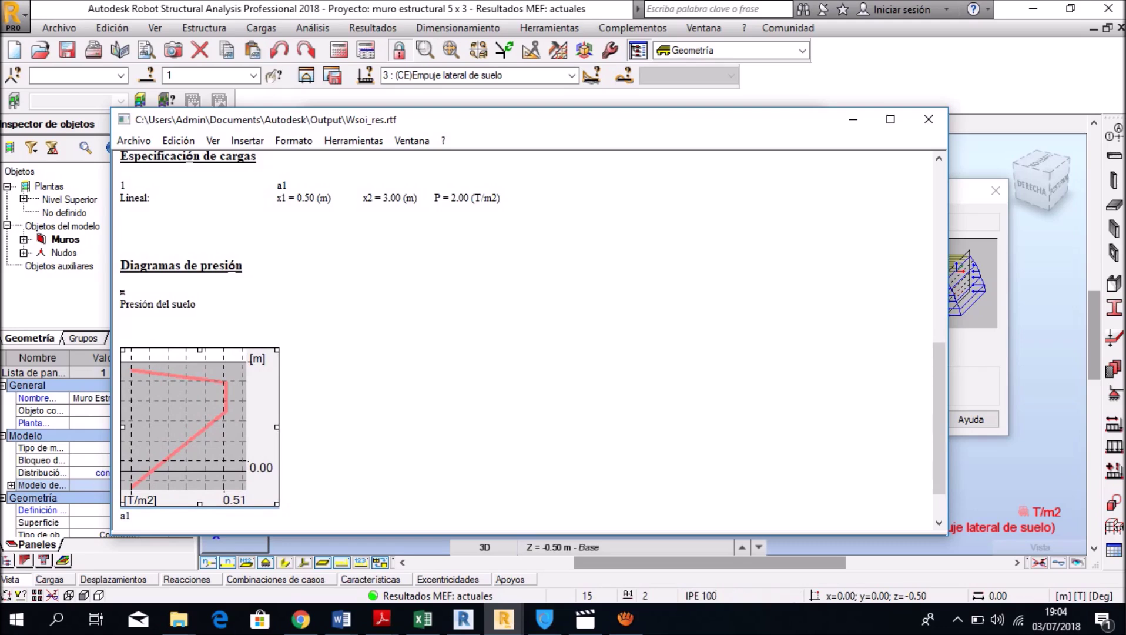
click(122, 291)
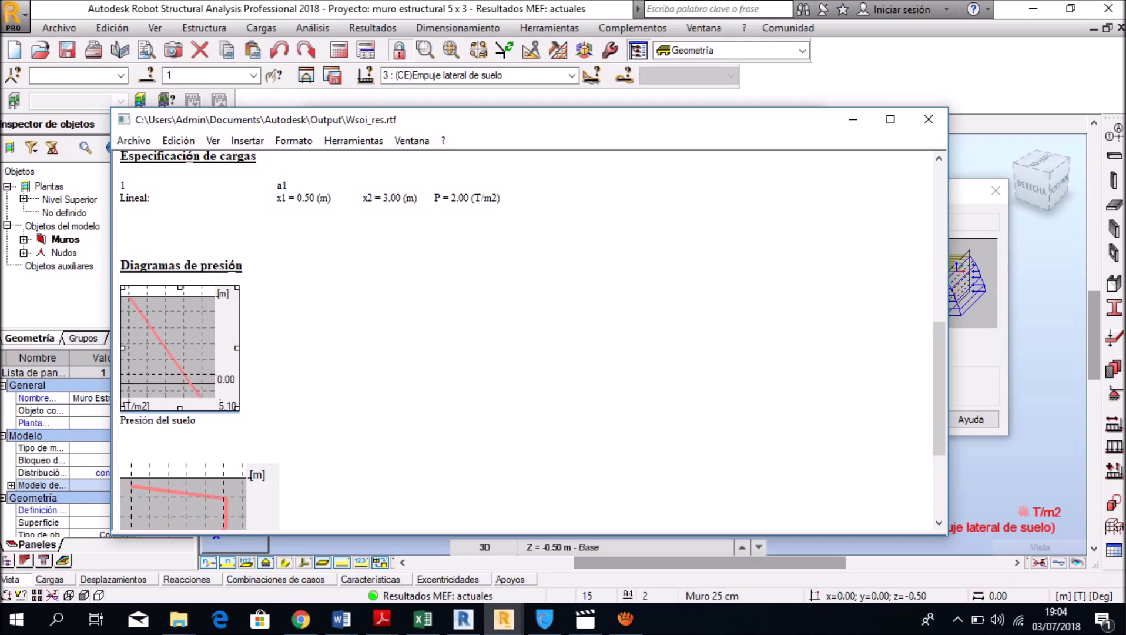
click(928, 120)
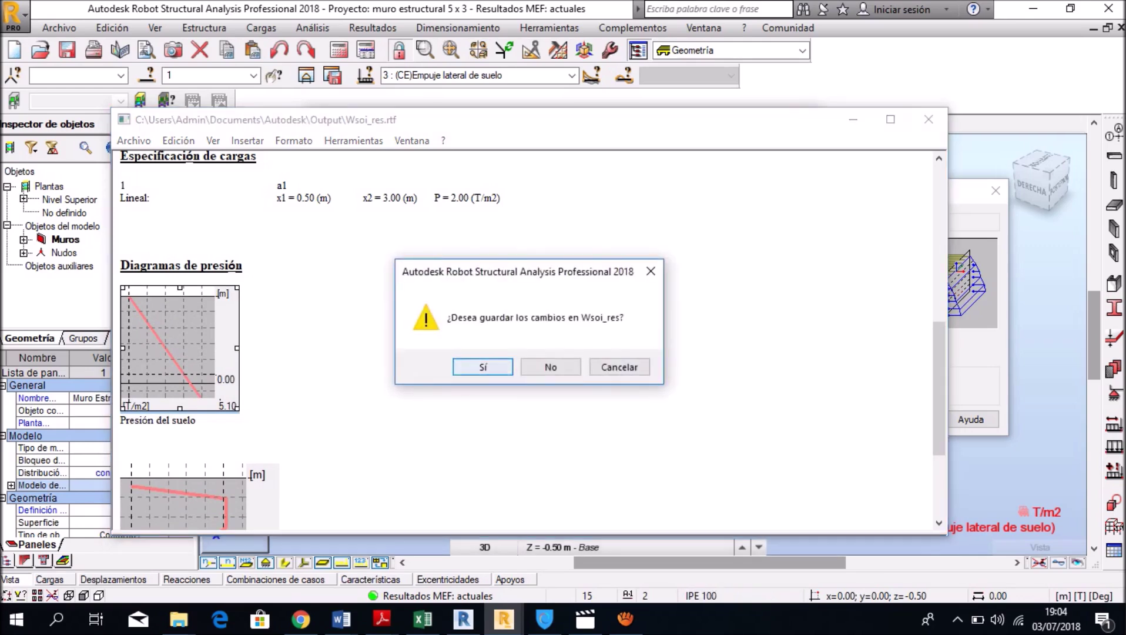
click(551, 367)
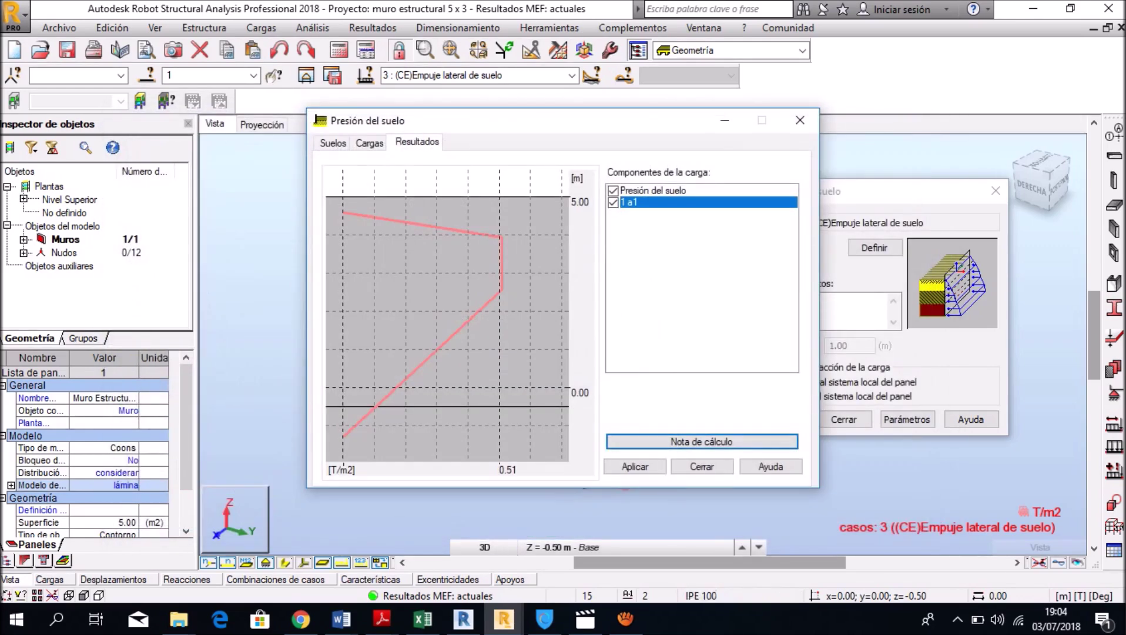
- Recheck the soil layers and results, accept the parameters, and apply the pressure to wall panel 1
click(326, 143)
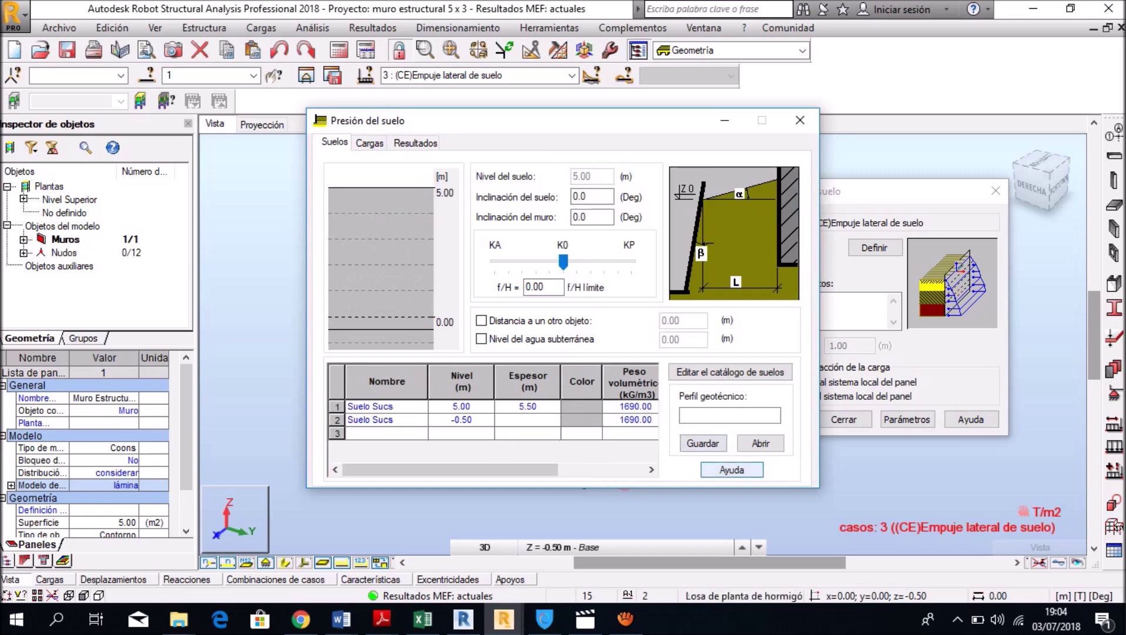
click(415, 143)
click(637, 479)
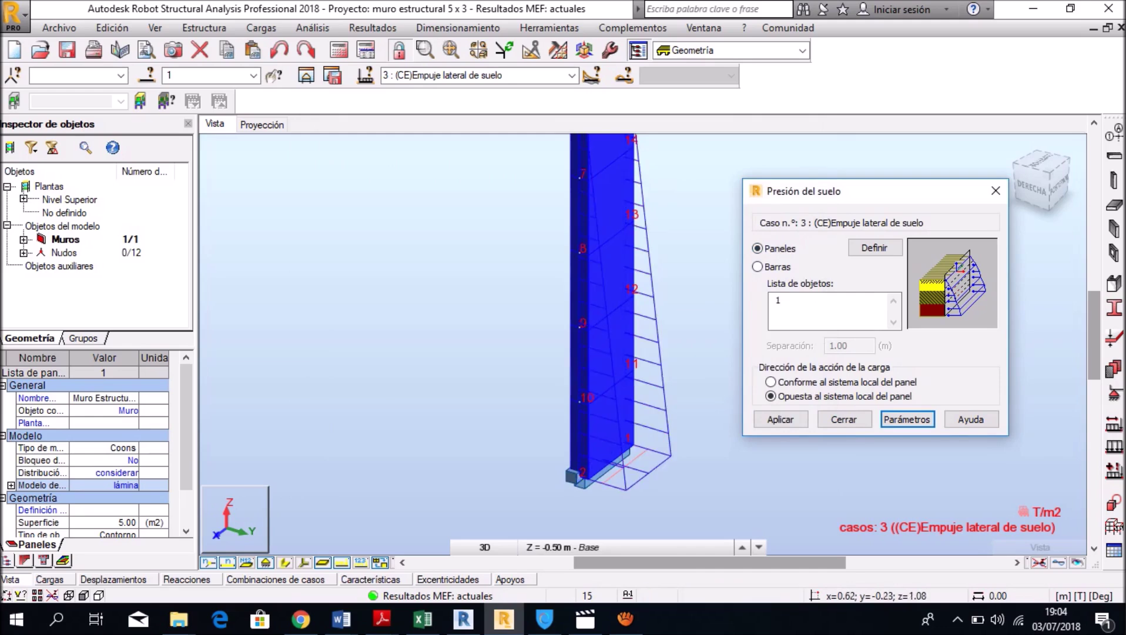
click(780, 419)
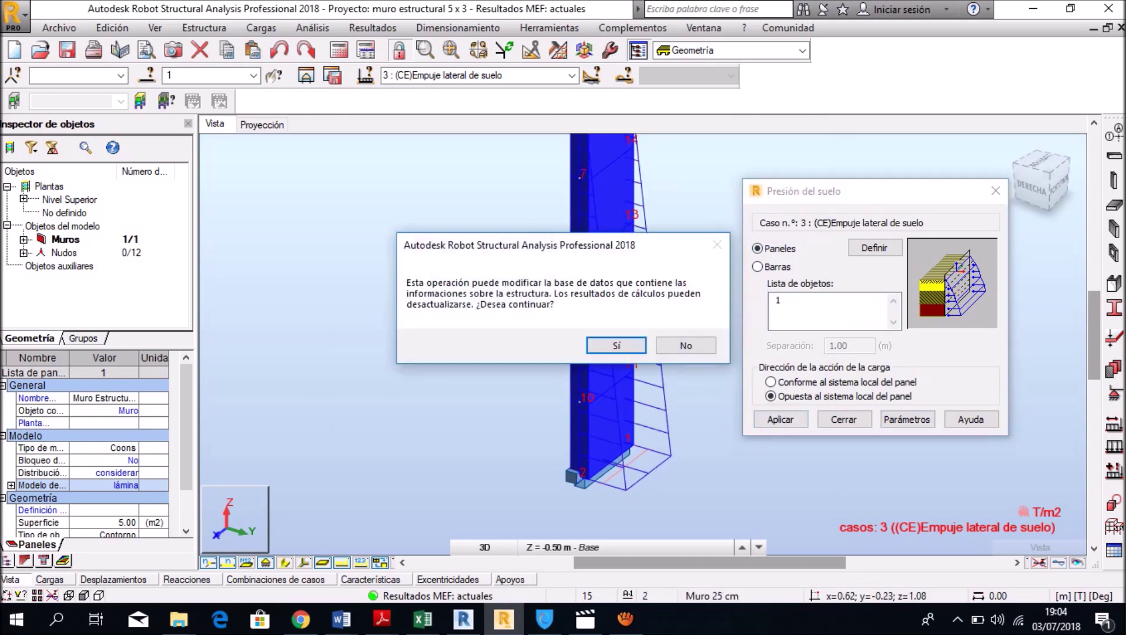
key(Return)
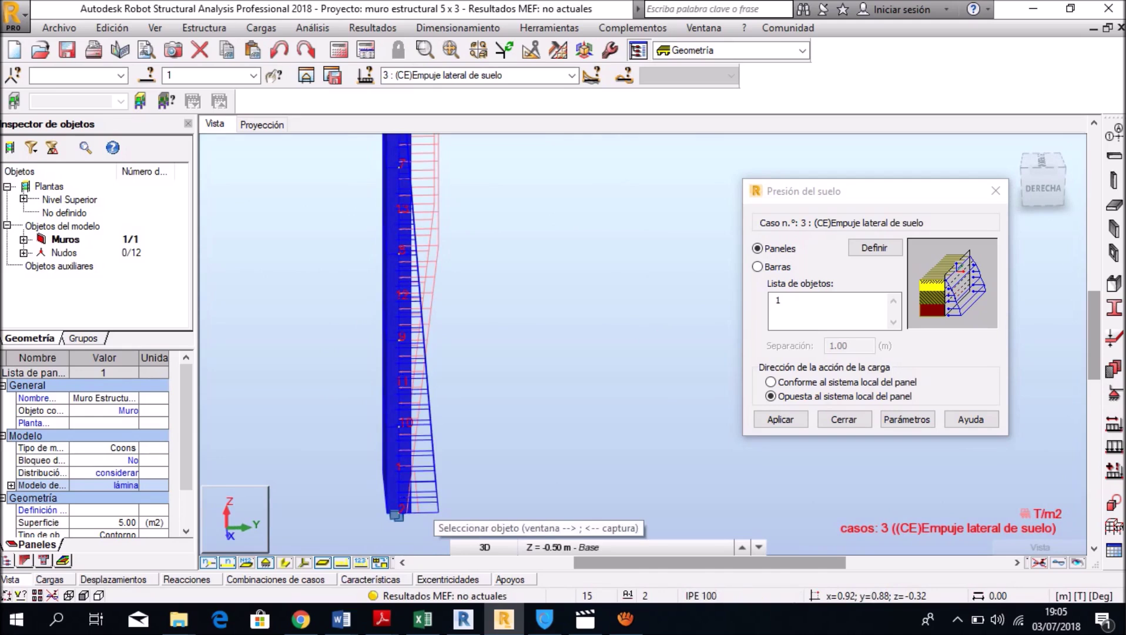
middle_drag(396, 516, 376, 617)
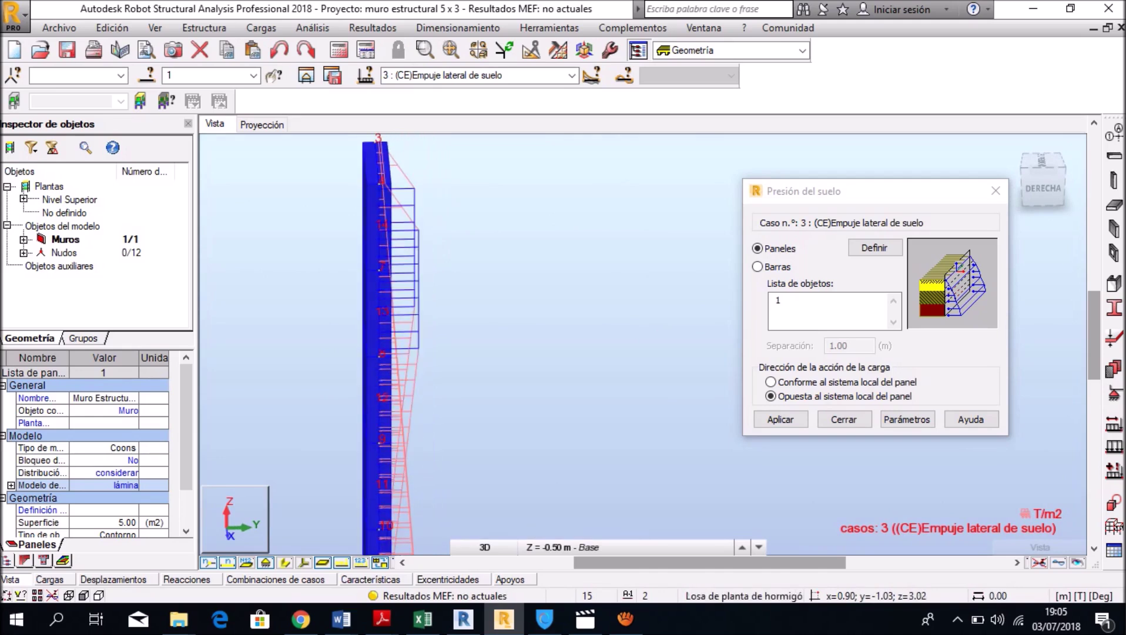
scroll(497, 303, down, 2)
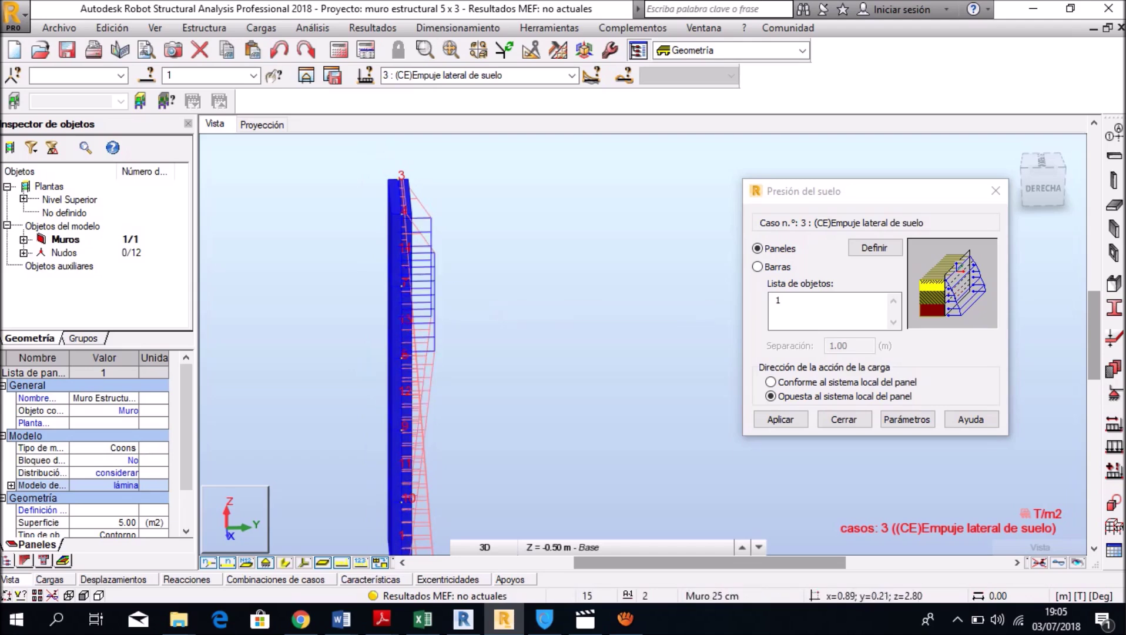
scroll(419, 185, down, 2)
click(470, 75)
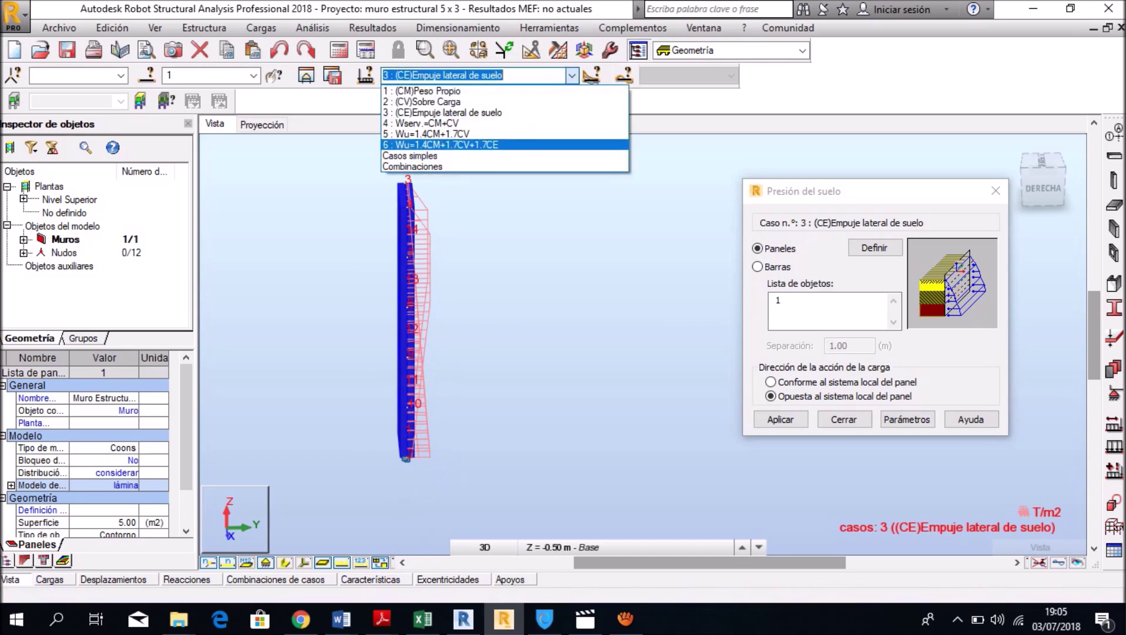
- Display simple cases, combination 6, then case 2 (CV)Sobre Carga, and close the soil pressure dialog
click(411, 155)
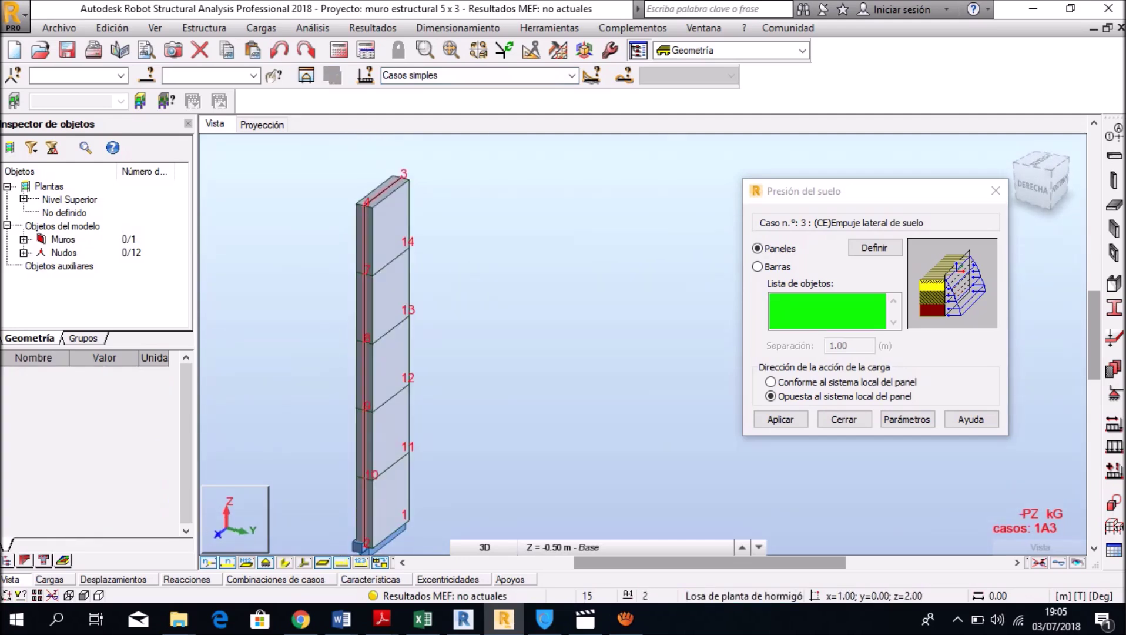
click(438, 76)
click(441, 144)
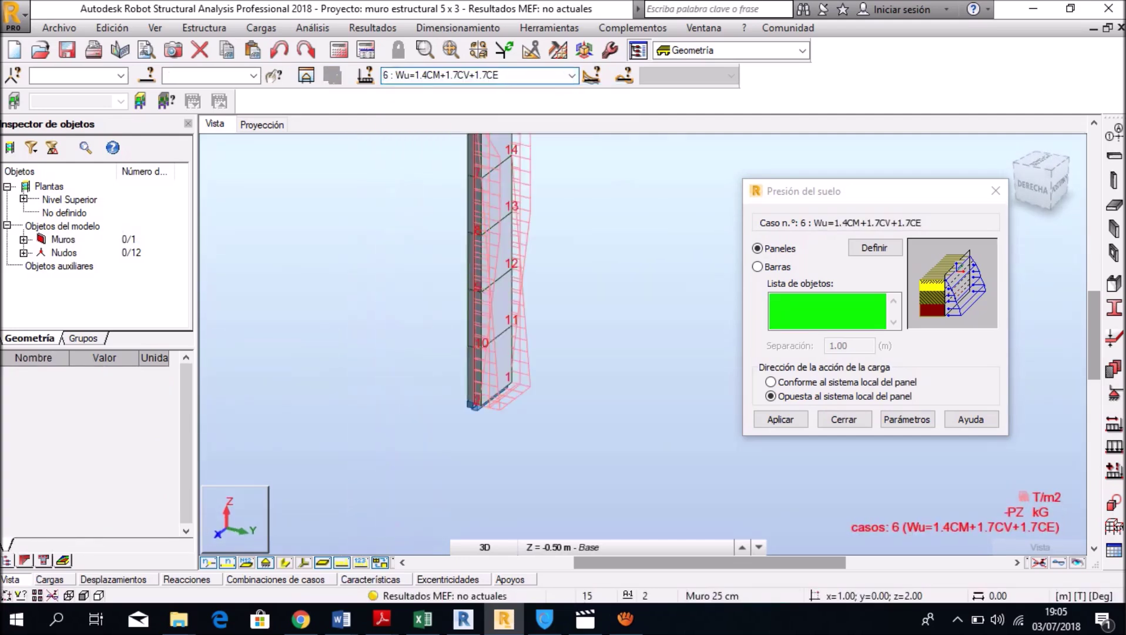
scroll(504, 377, up, 3)
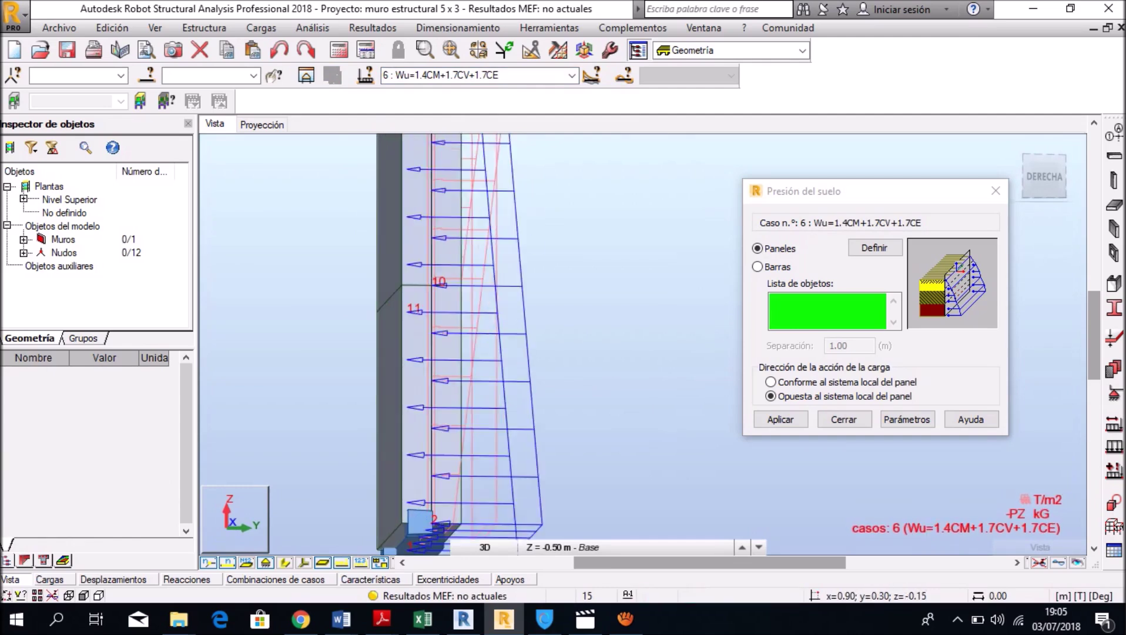
click(476, 75)
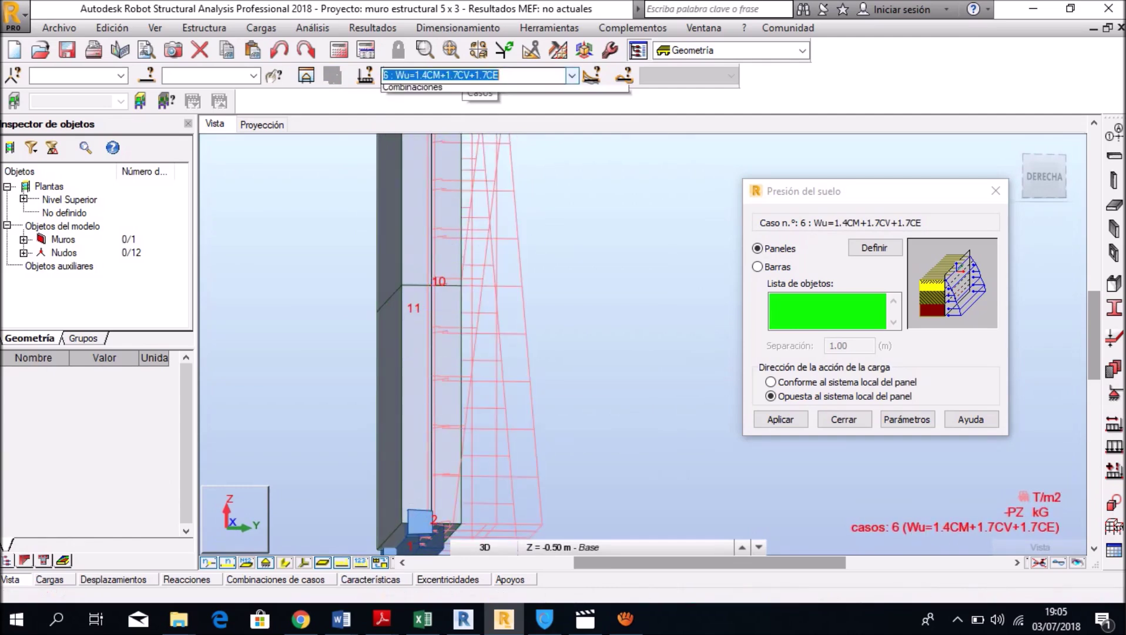
click(423, 101)
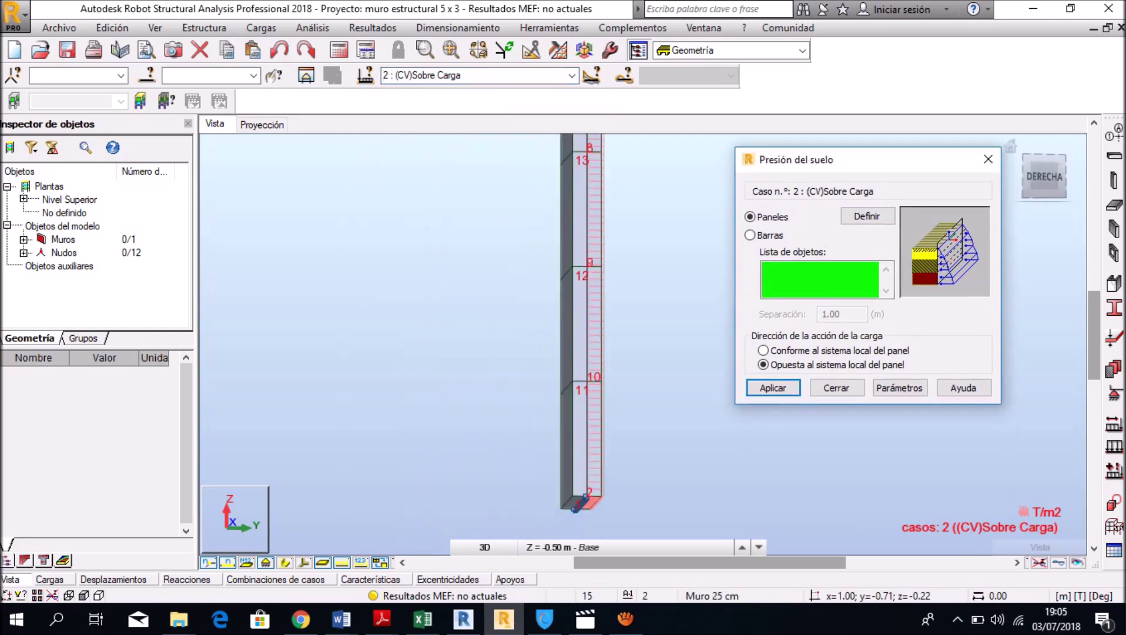
key(Escape)
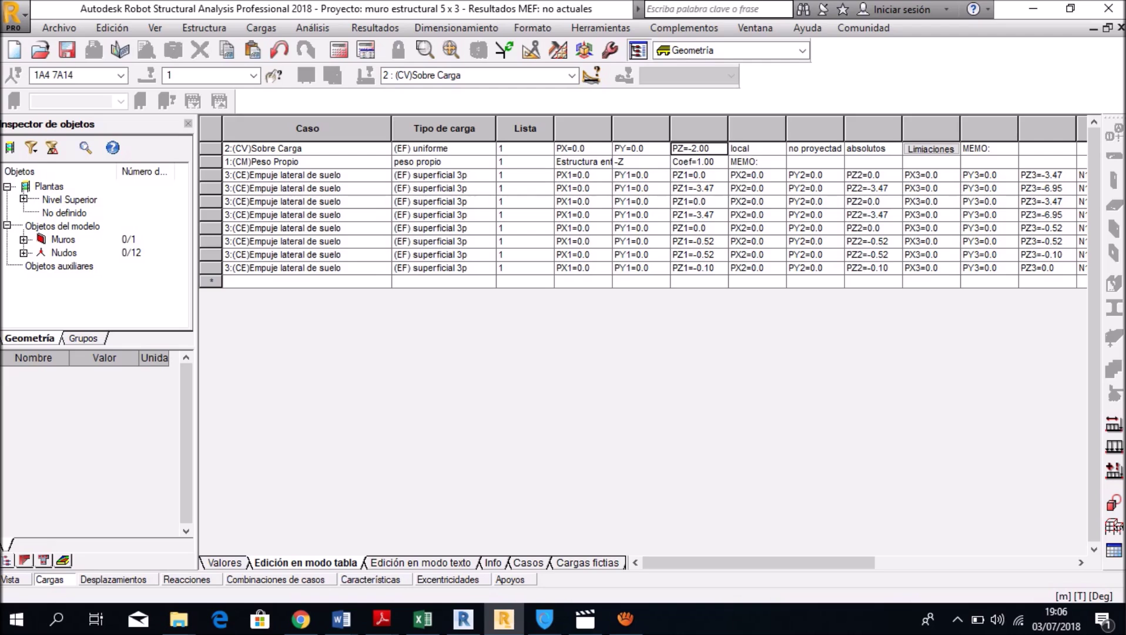
drag(760, 562, 763, 562)
drag(811, 562, 811, 562)
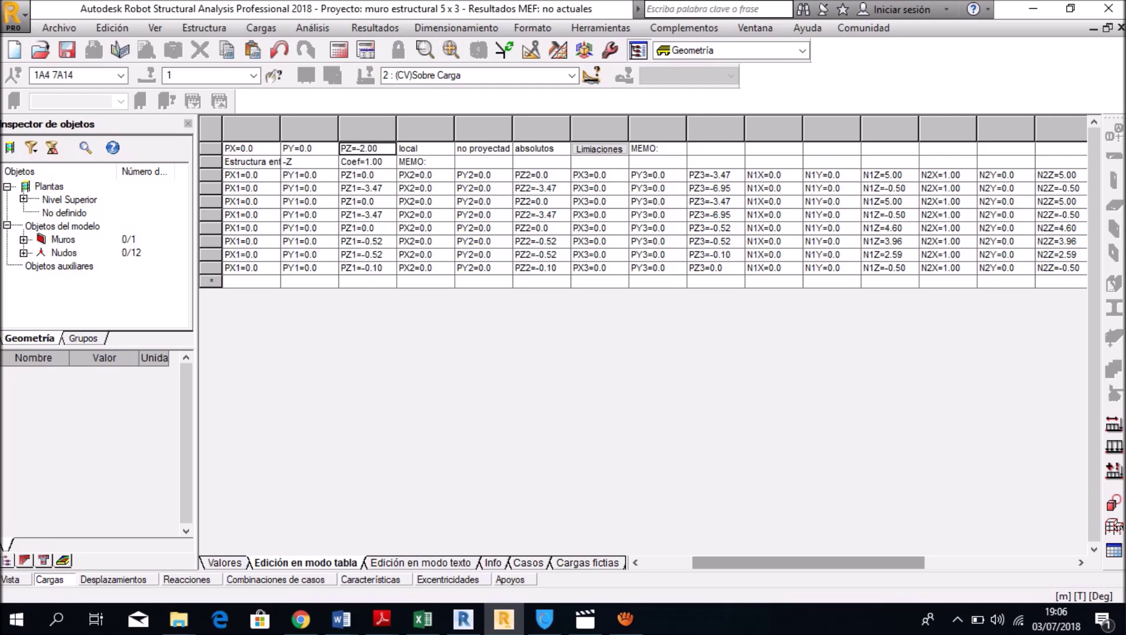
mouse_move(808, 563)
mouse_down()
mouse_move(891, 562)
mouse_move(758, 562)
mouse_up()
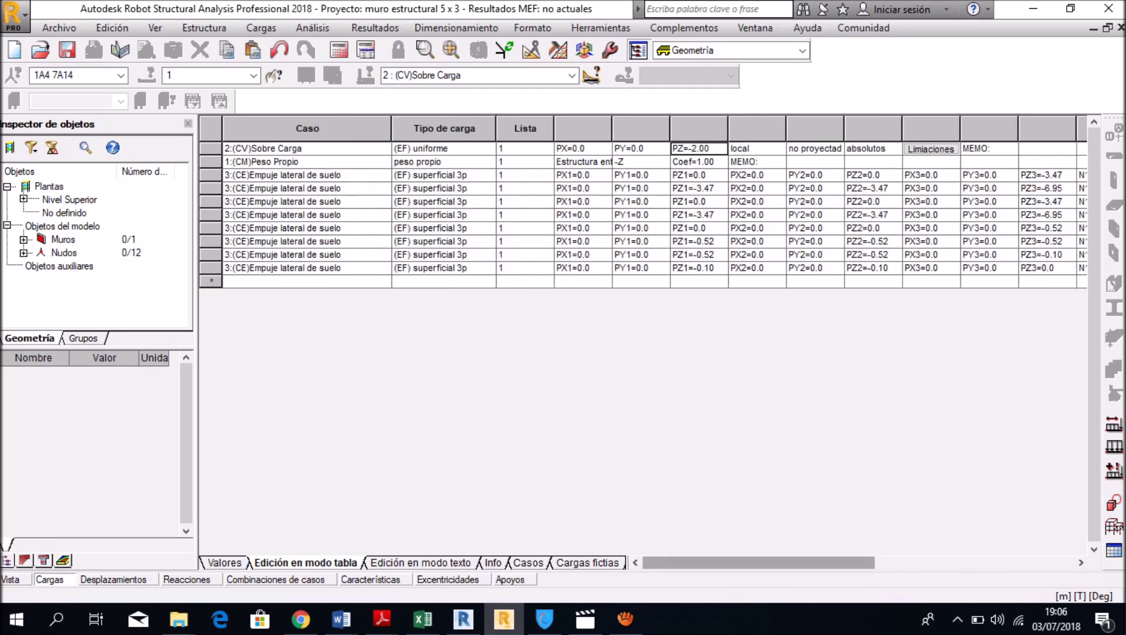
key(ctrl+F4)
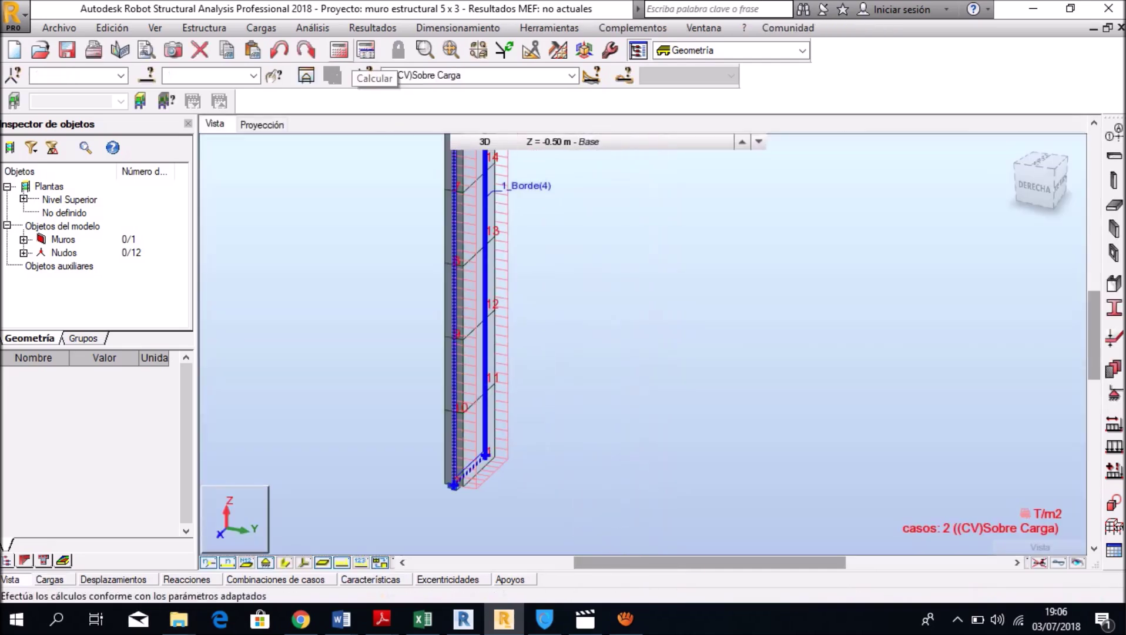
- Run the structural calculation to refresh the wall's FEM results
click(364, 74)
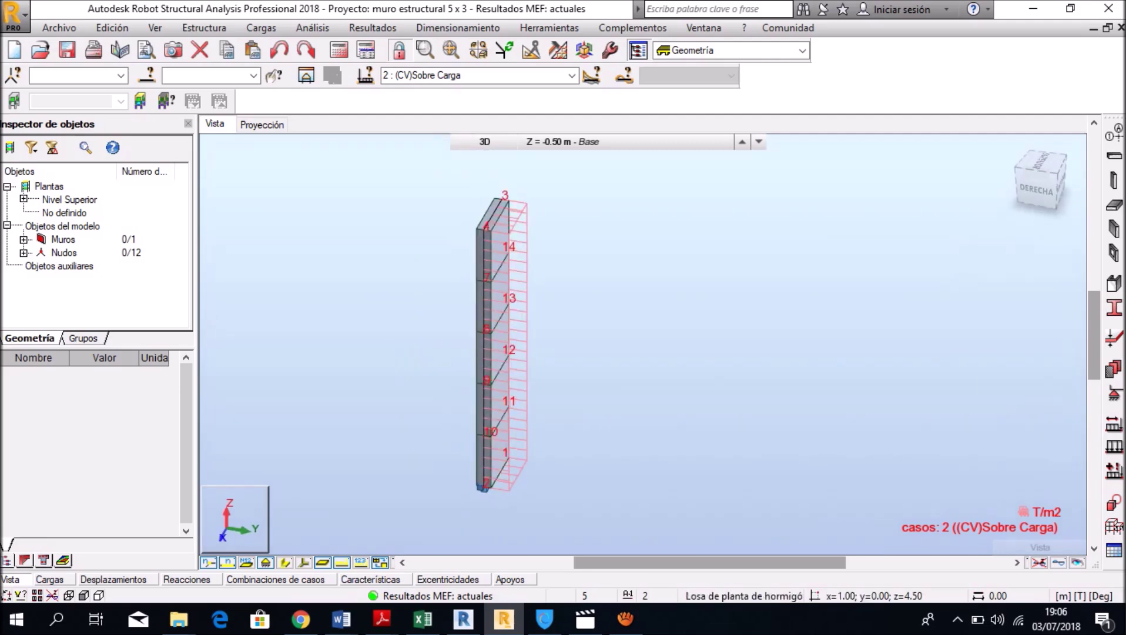
click(313, 28)
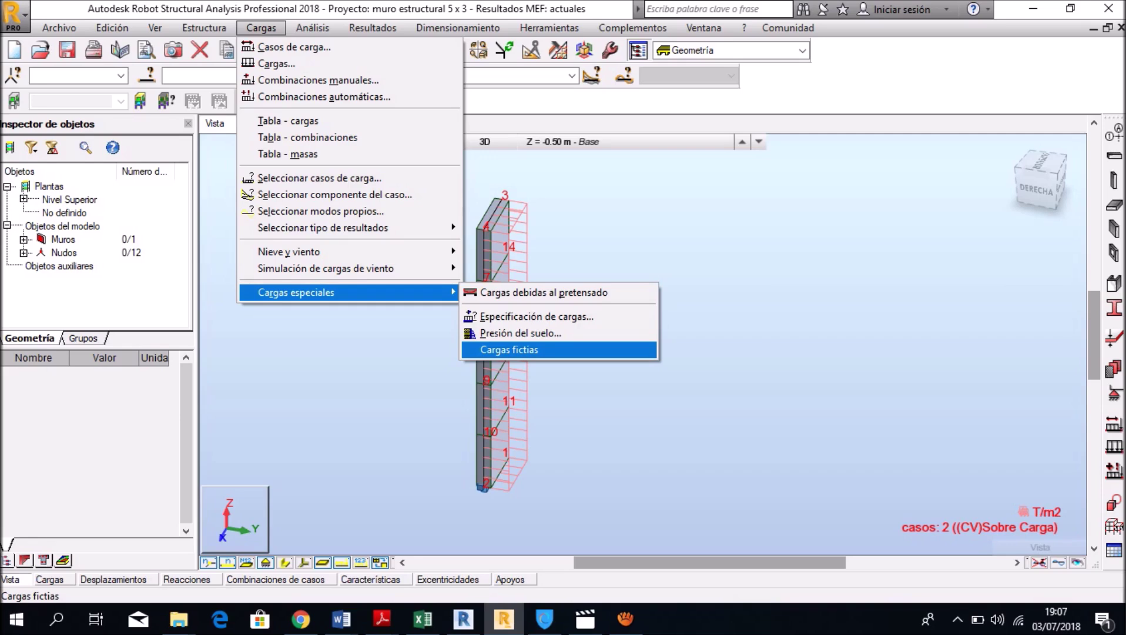
- Set up notional loads converted from case 1 (CM)Peso Propio, coefficient 0.002, direction X+
key(Return)
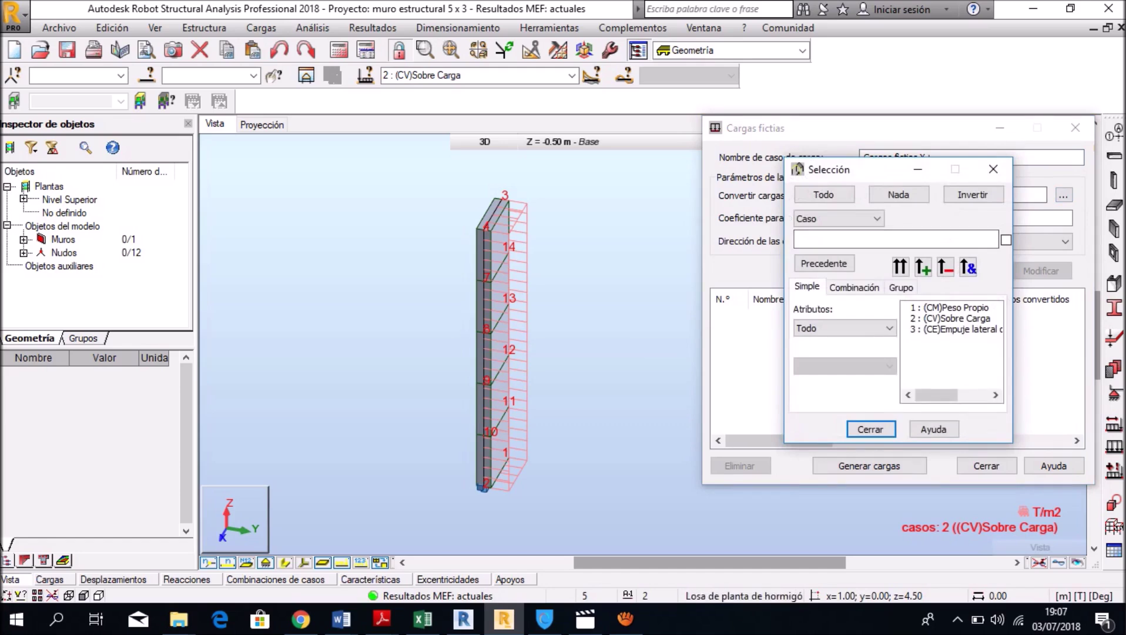
click(900, 266)
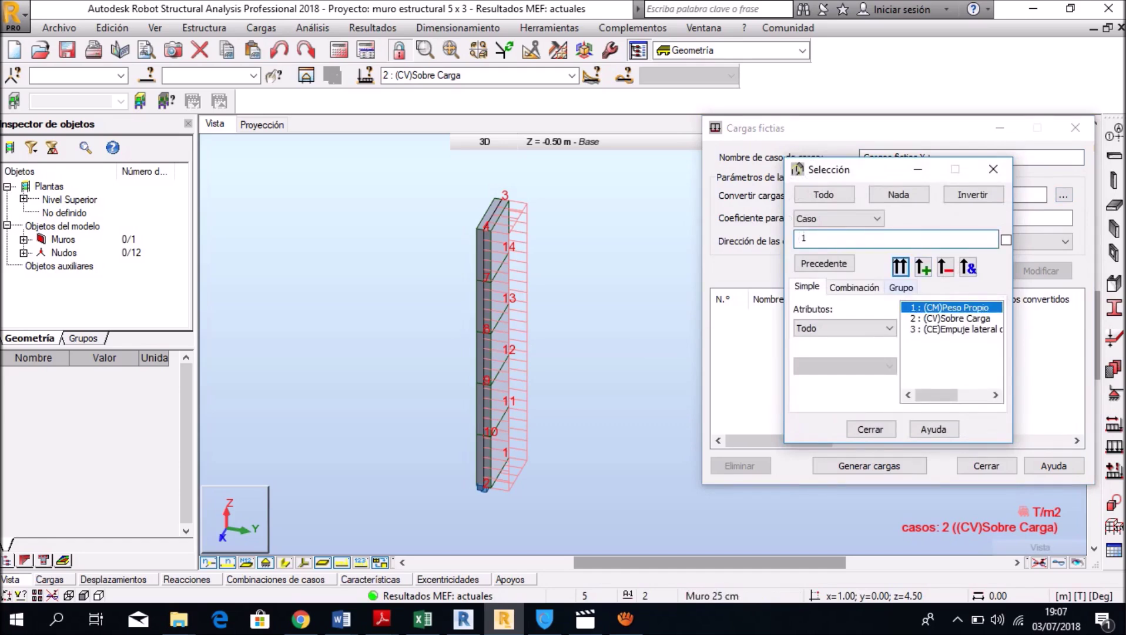
click(993, 169)
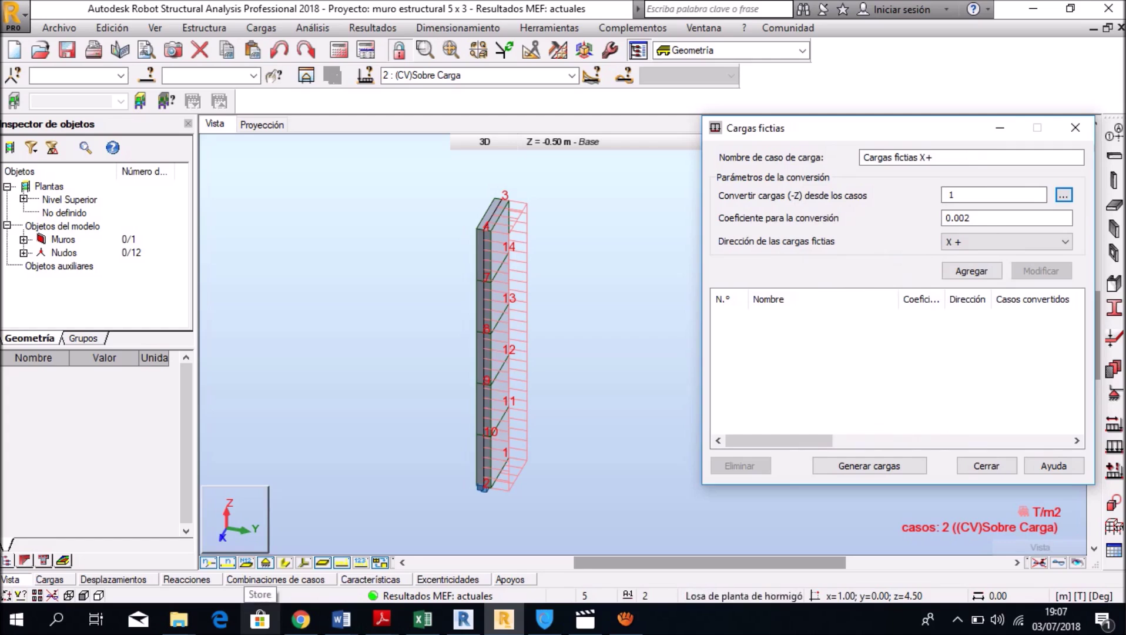
click(82, 538)
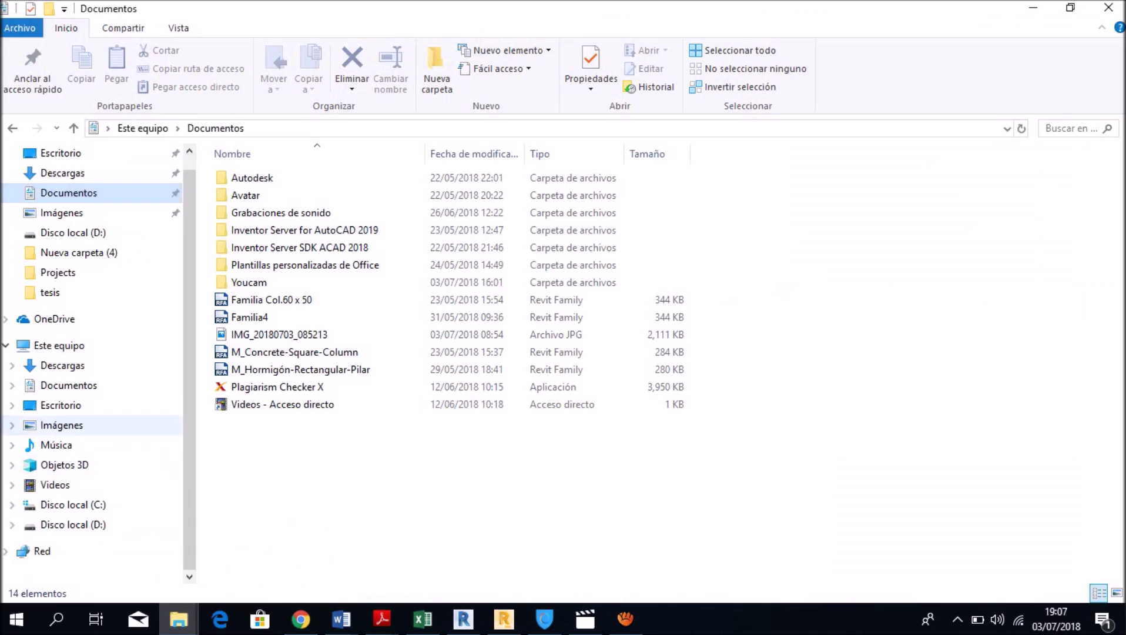
- Browse to the tesis folder on Disco local (D:) in File Explorer
click(73, 524)
double_click(241, 439)
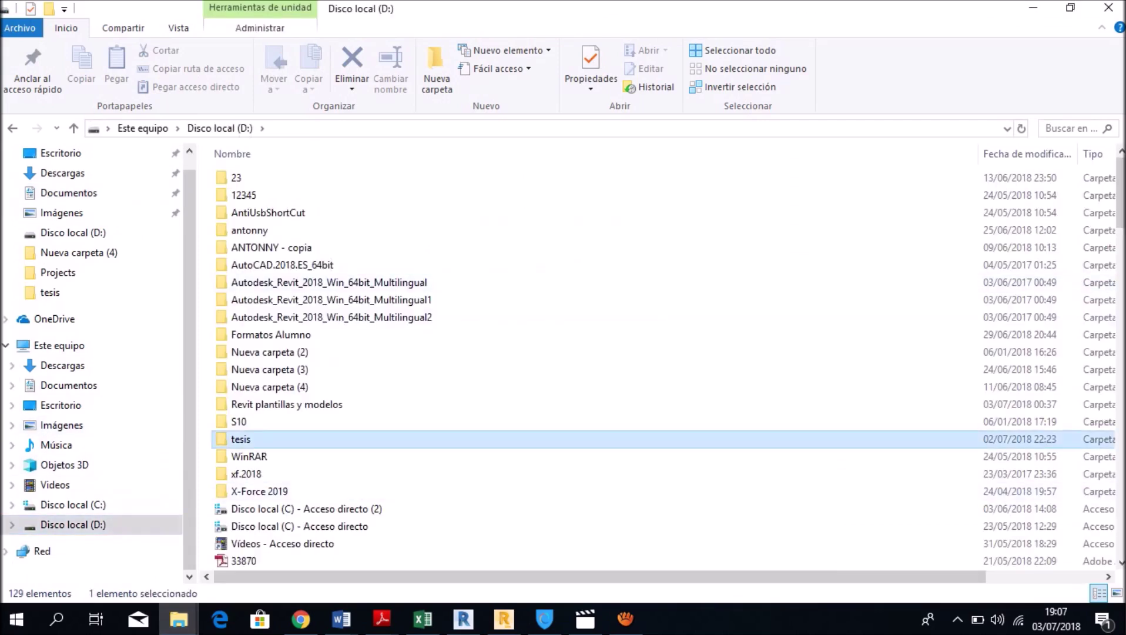
click(259, 473)
scroll(258, 470, down, 20)
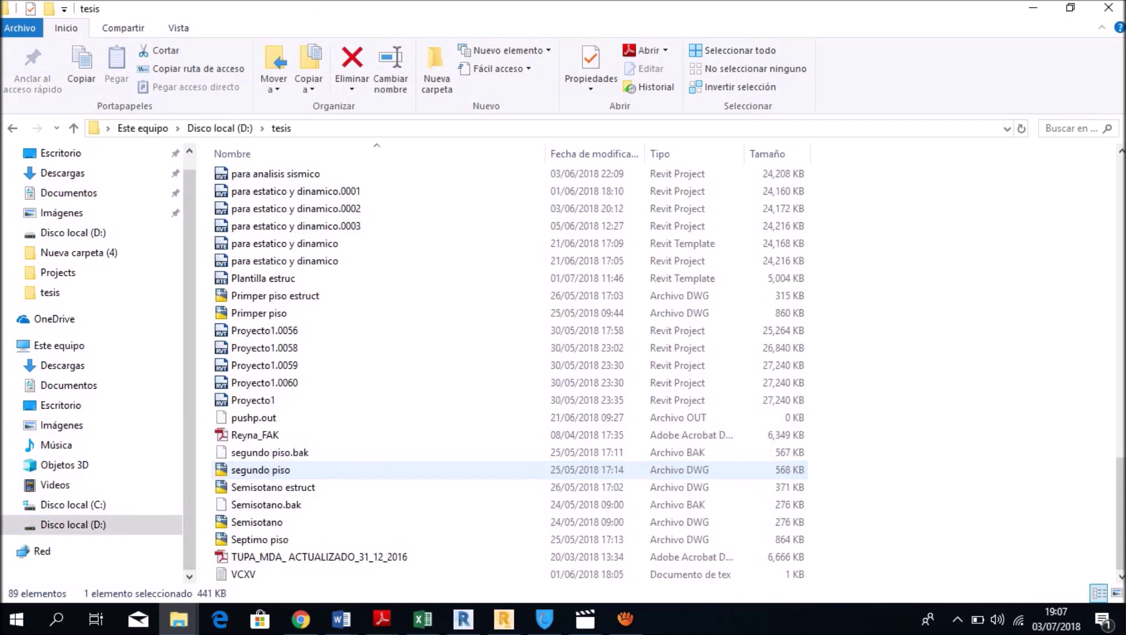
scroll(258, 470, up, 20)
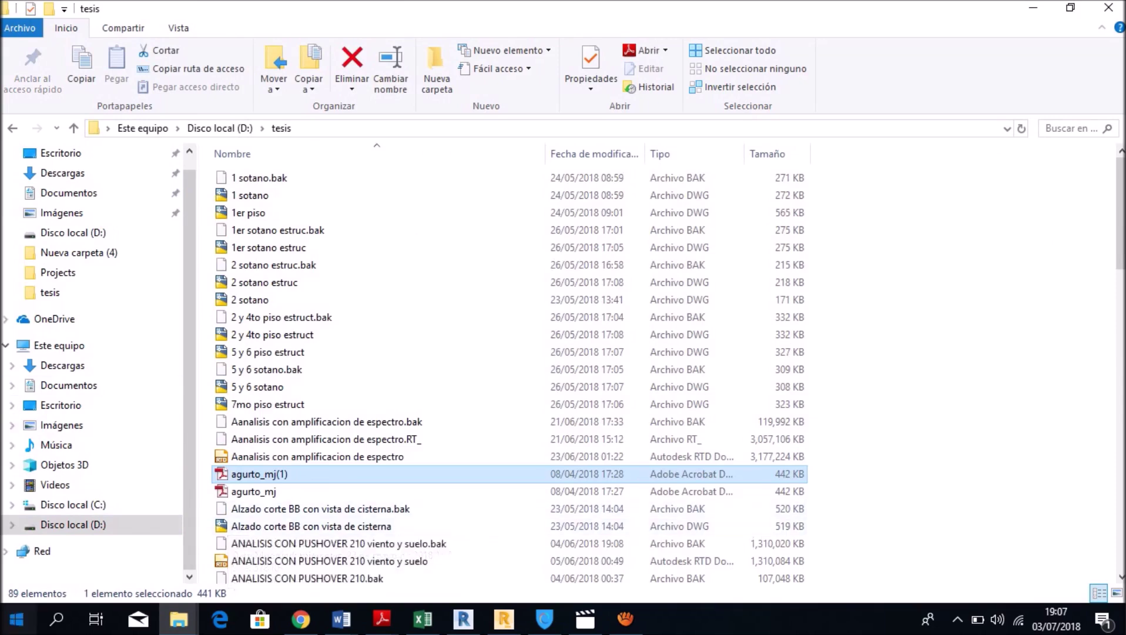
- Launch Excel 2013 from the system search
key(super)
text(exce)
key(Return)
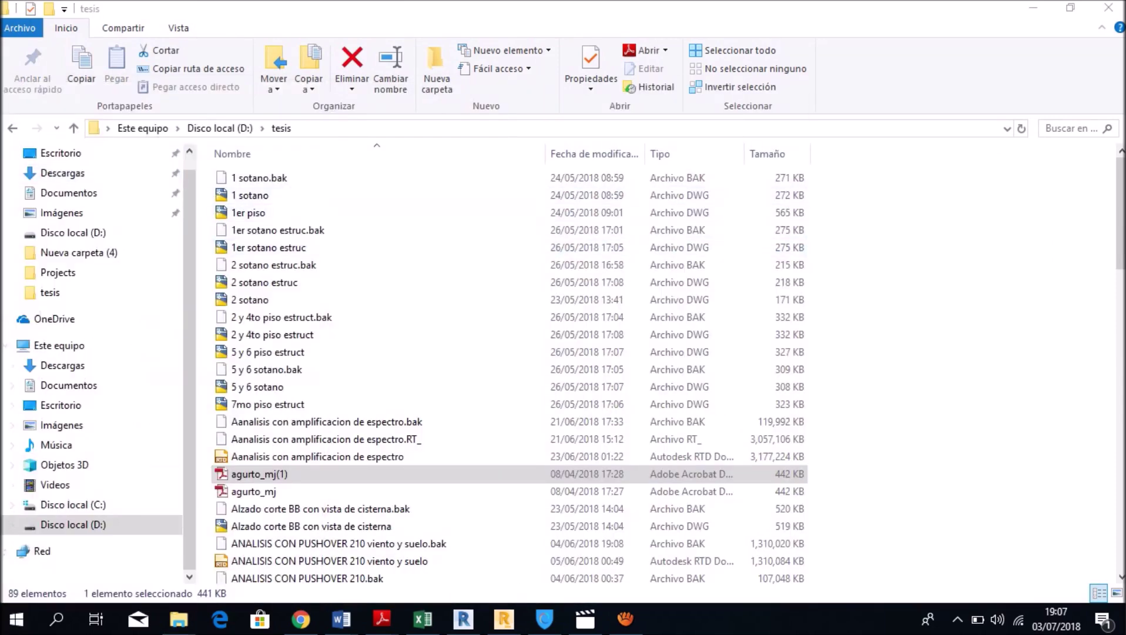
key(ctrl+a)
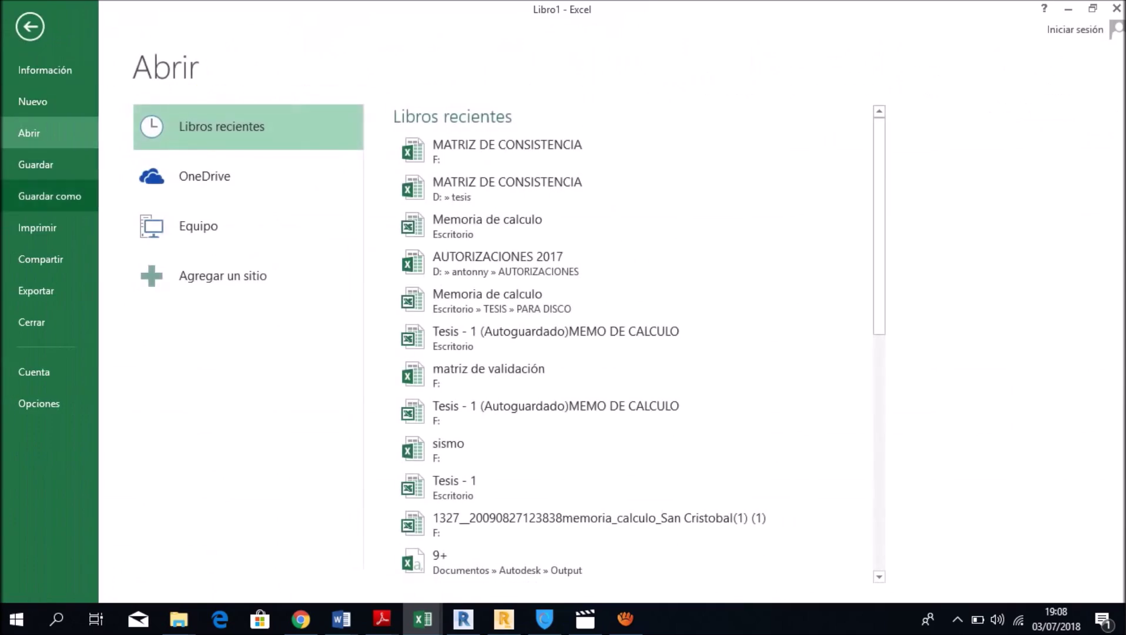
- Close the blank workbook, clear the other windows, and open Memoria de calculo from the desktop
scroll(629, 338, down, 10)
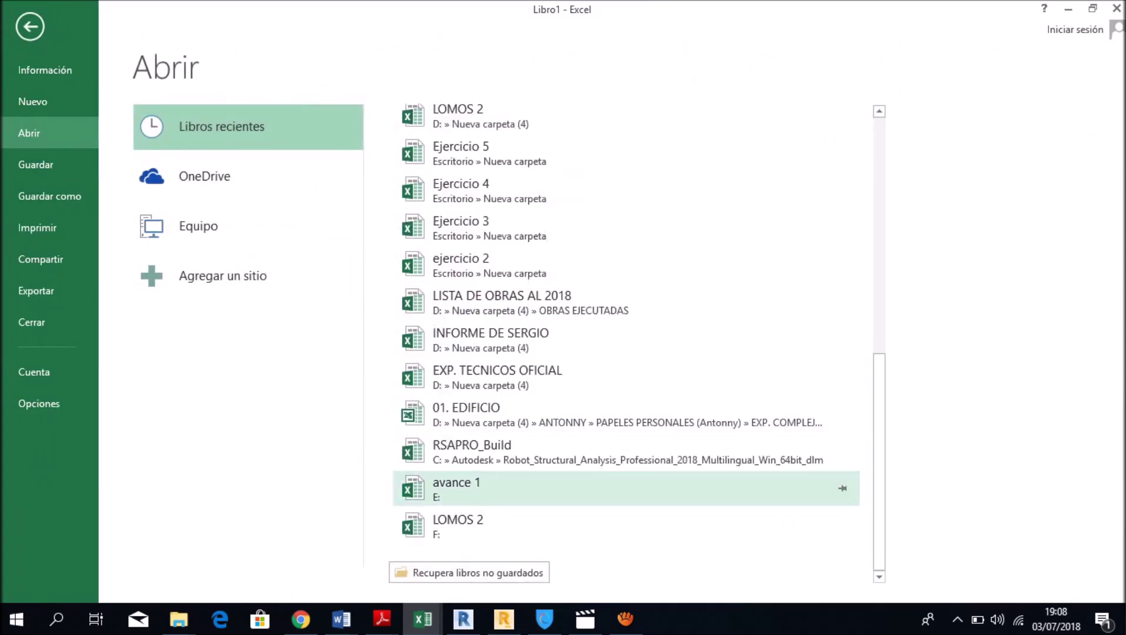
scroll(626, 263, up, 10)
click(1117, 9)
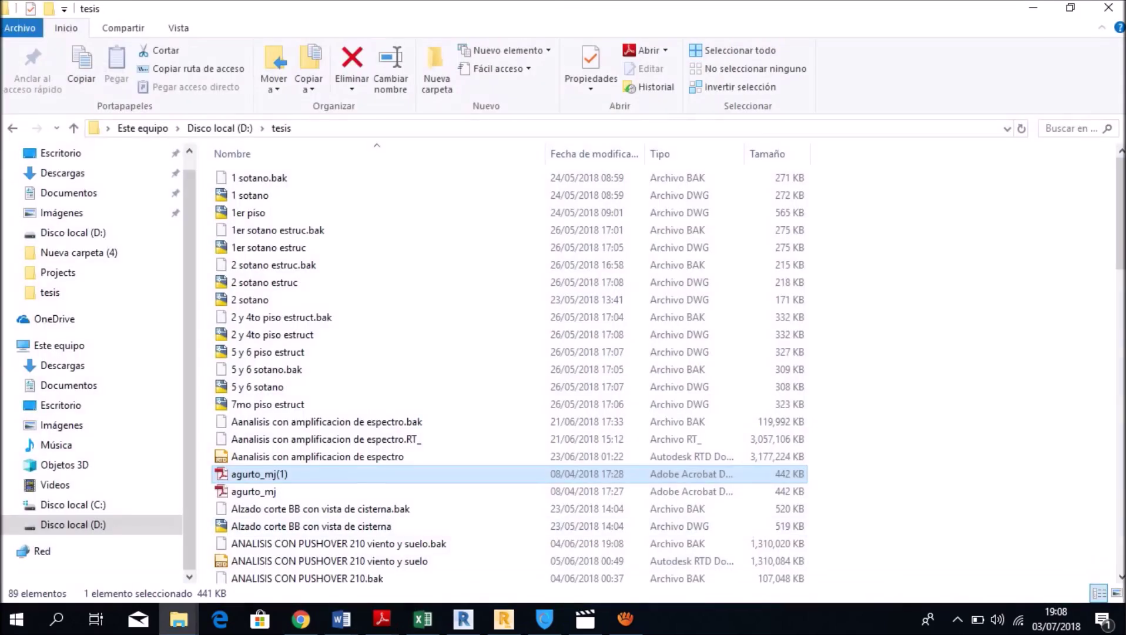
click(1032, 8)
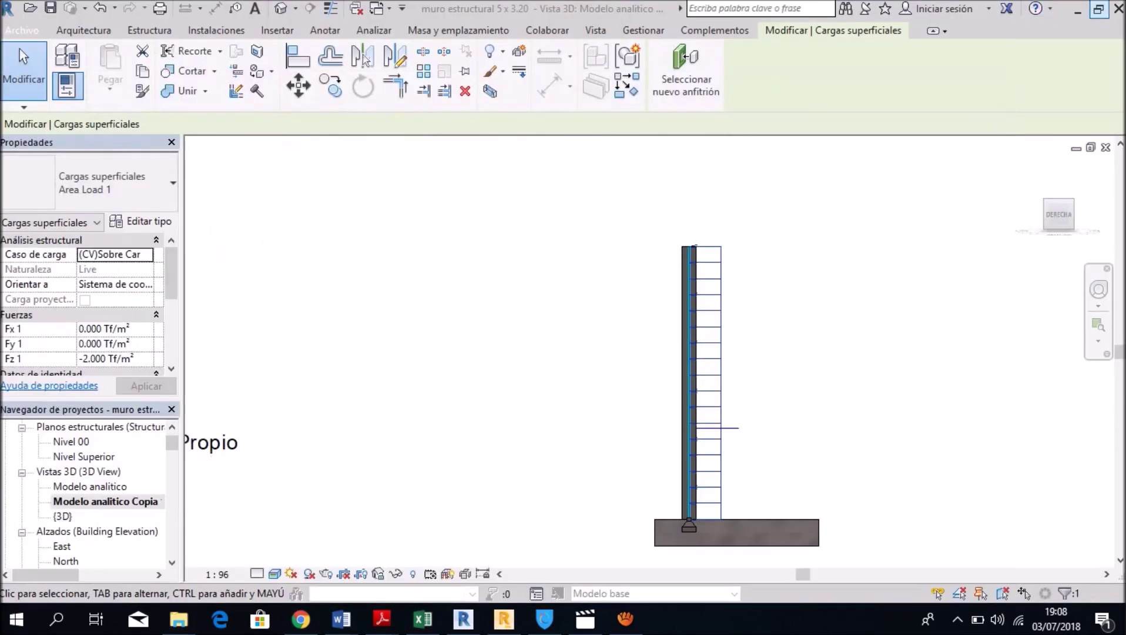
click(1035, 7)
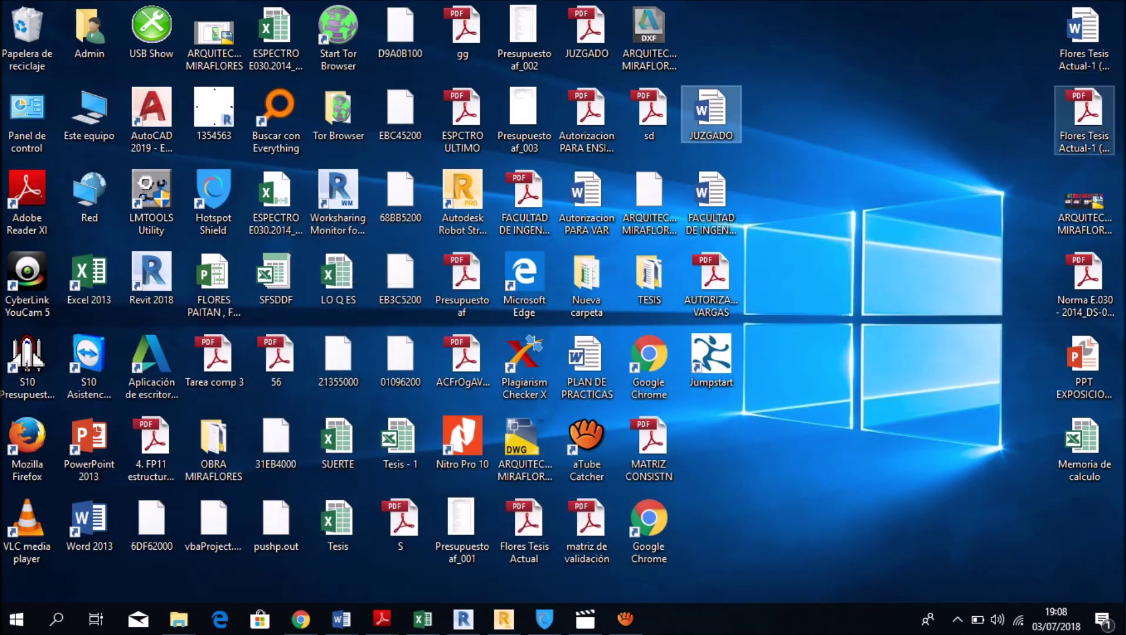
double_click(1085, 444)
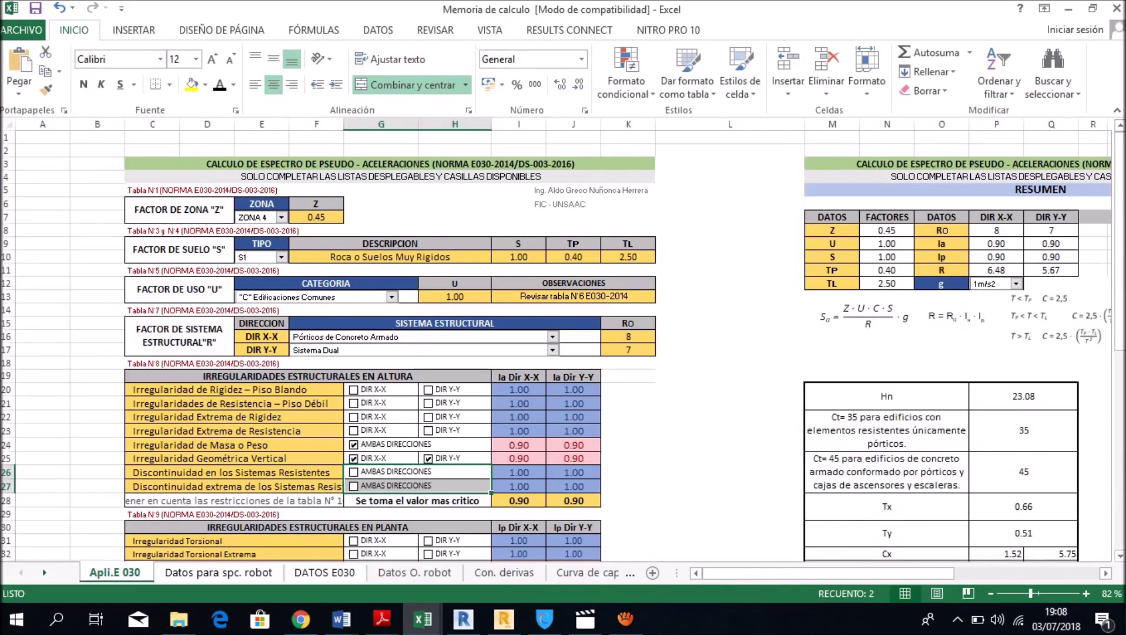
- Copy the X-direction base shear factor 0.1053 from cell Q40 of the V=ZUCS/R·P table
scroll(563, 346, down, 3)
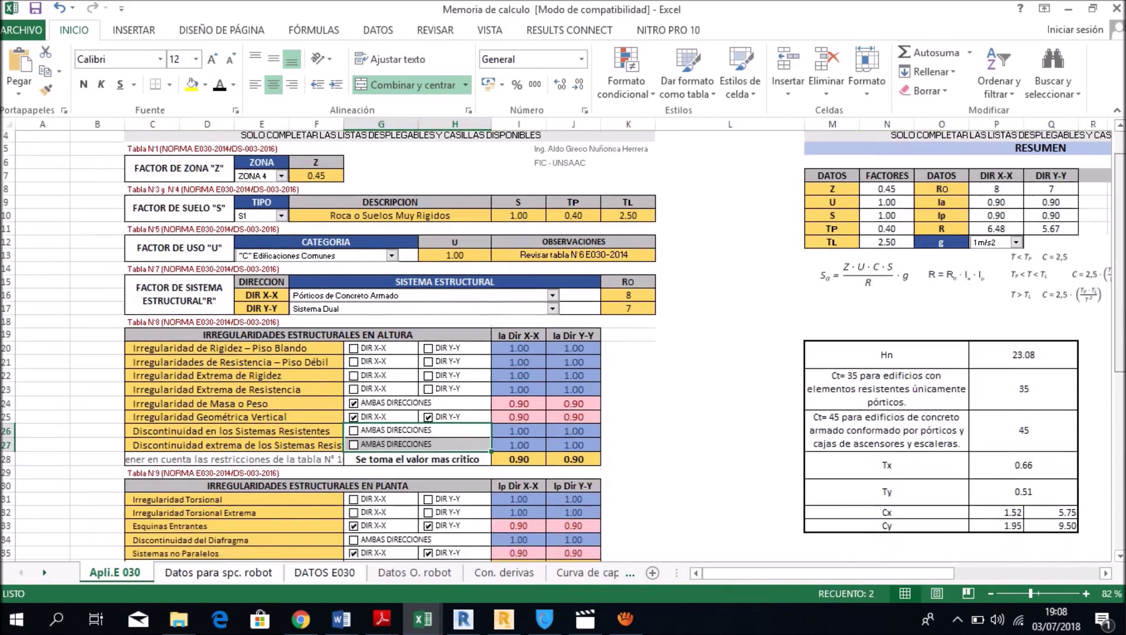
scroll(563, 345, right, 5)
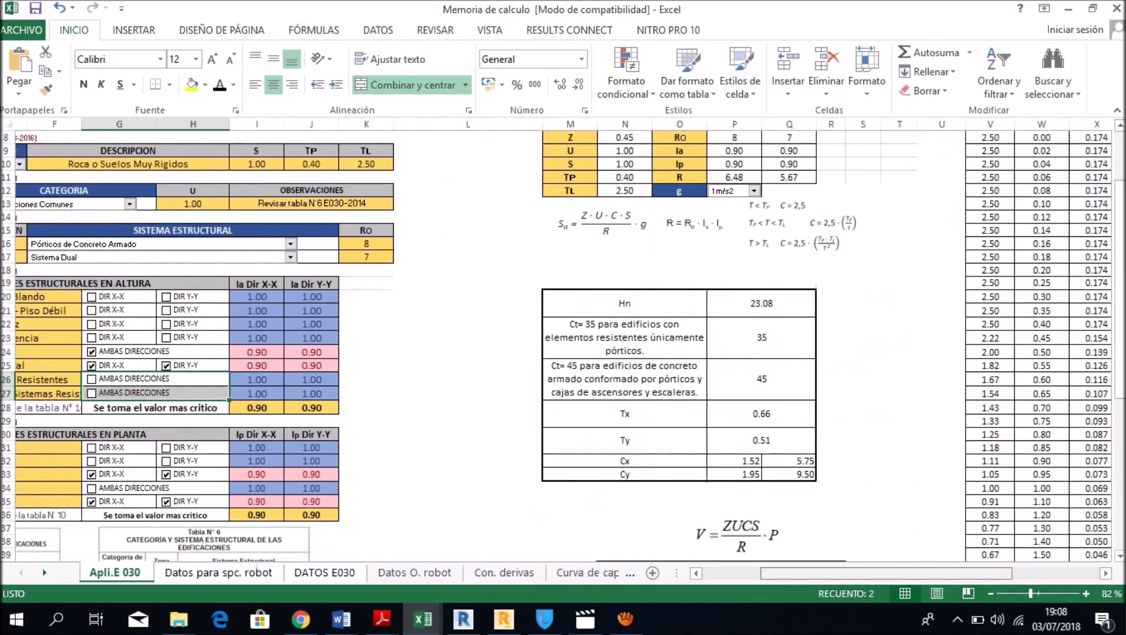
scroll(563, 346, right, 1)
scroll(563, 346, up, 3)
scroll(563, 346, down, 3)
scroll(563, 346, down, 1)
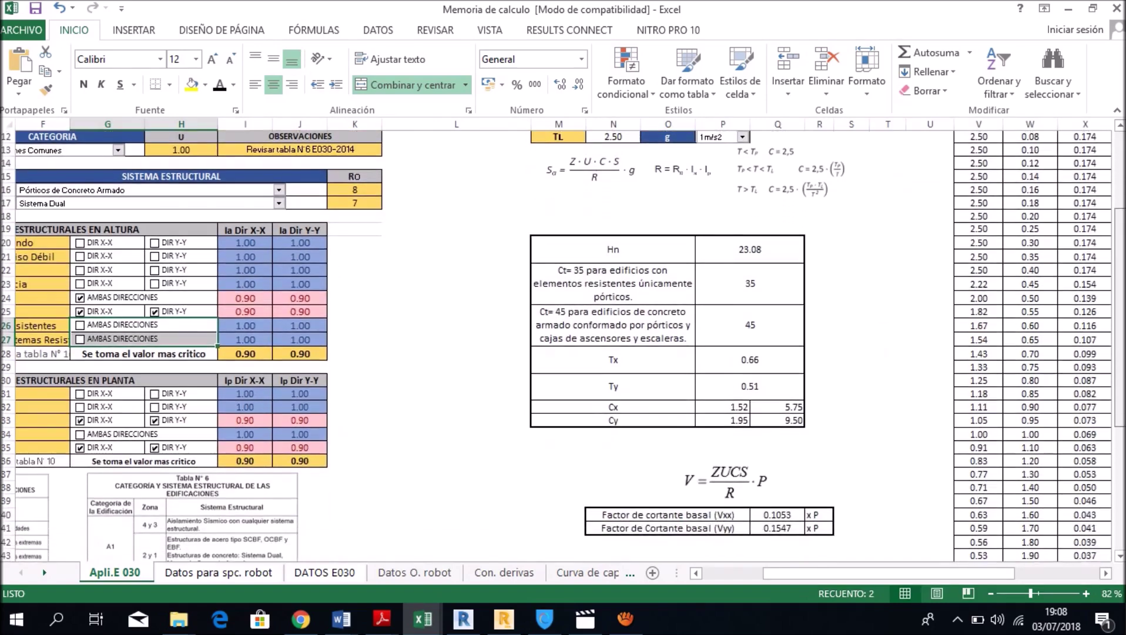
scroll(563, 346, down, 1)
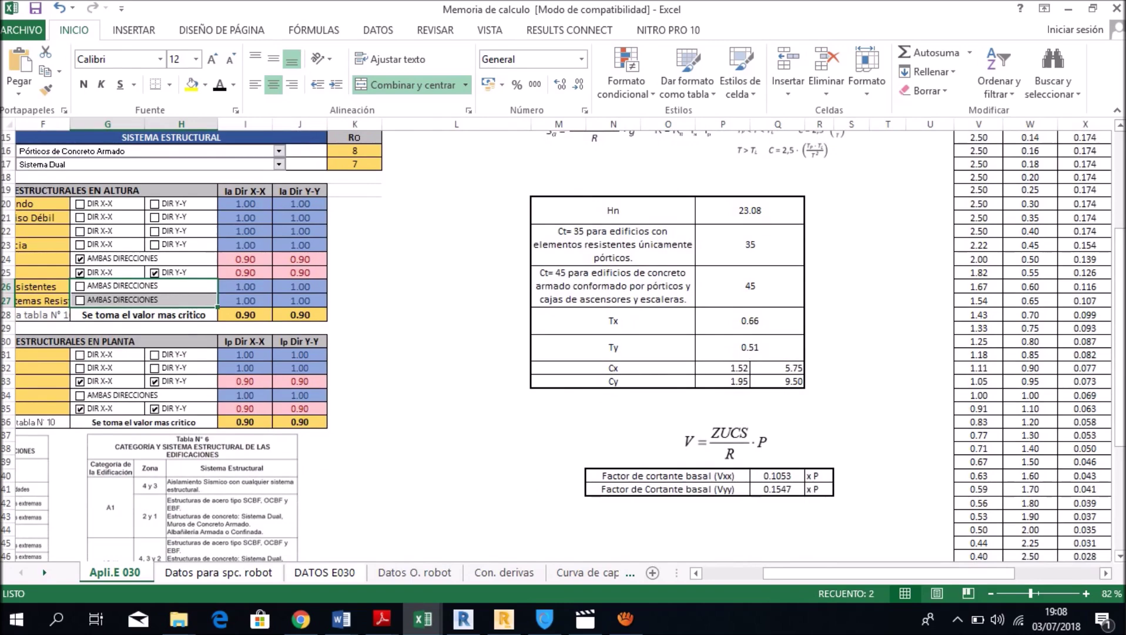
click(777, 475)
key(ctrl+c)
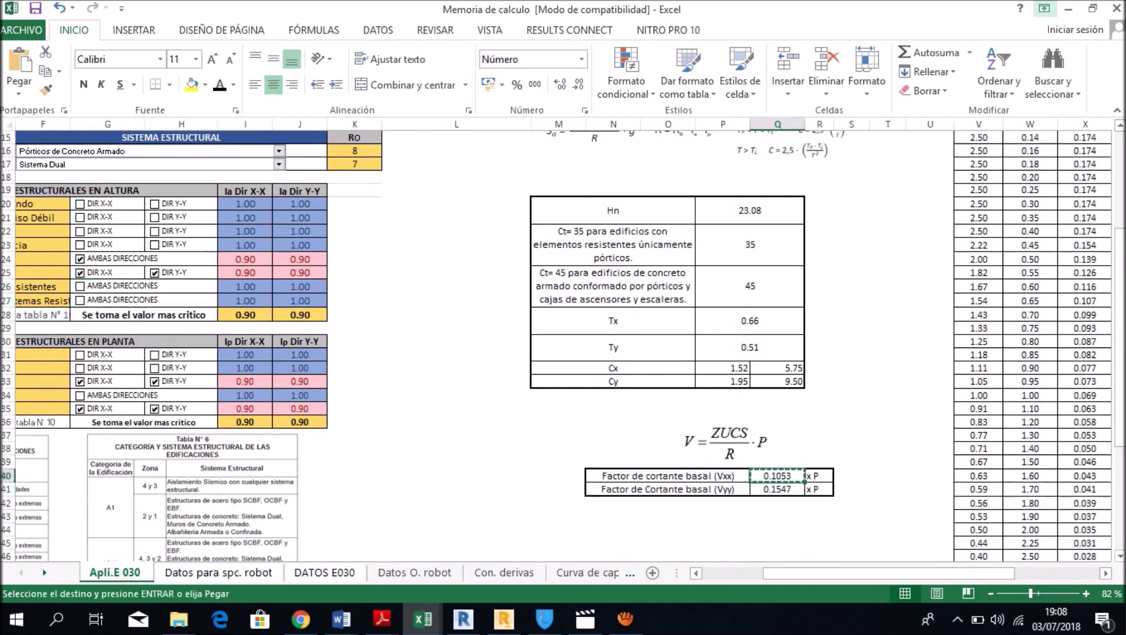
click(1068, 9)
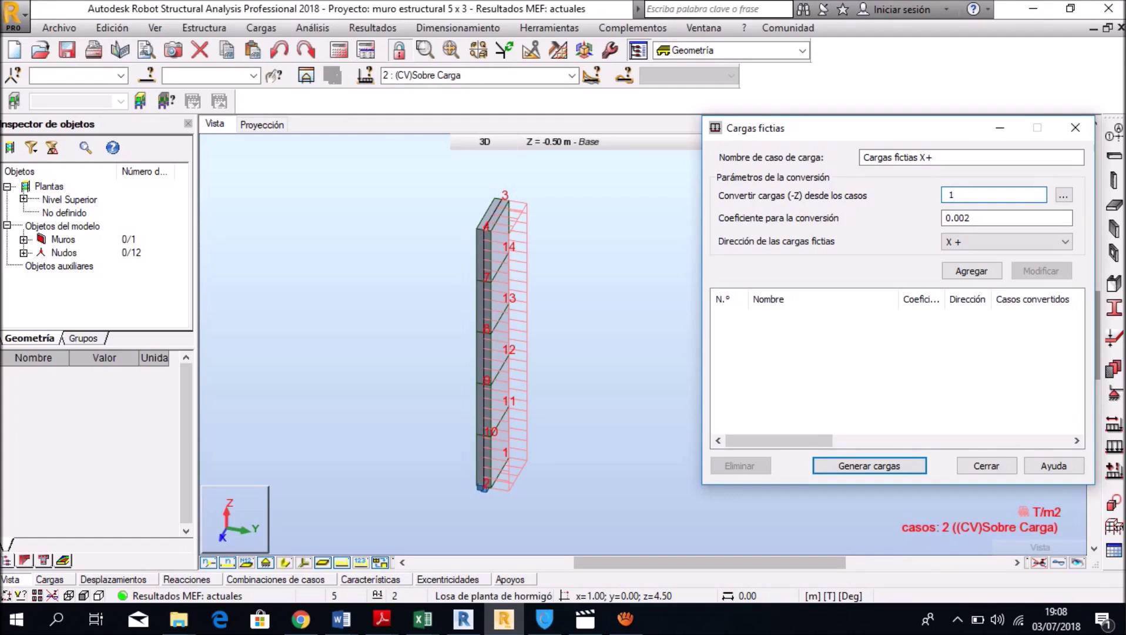
- Use 0.1053 as the conversion coefficient and add it as notional case 7 from case 1 in X+
key(Tab)
text(0.1053)
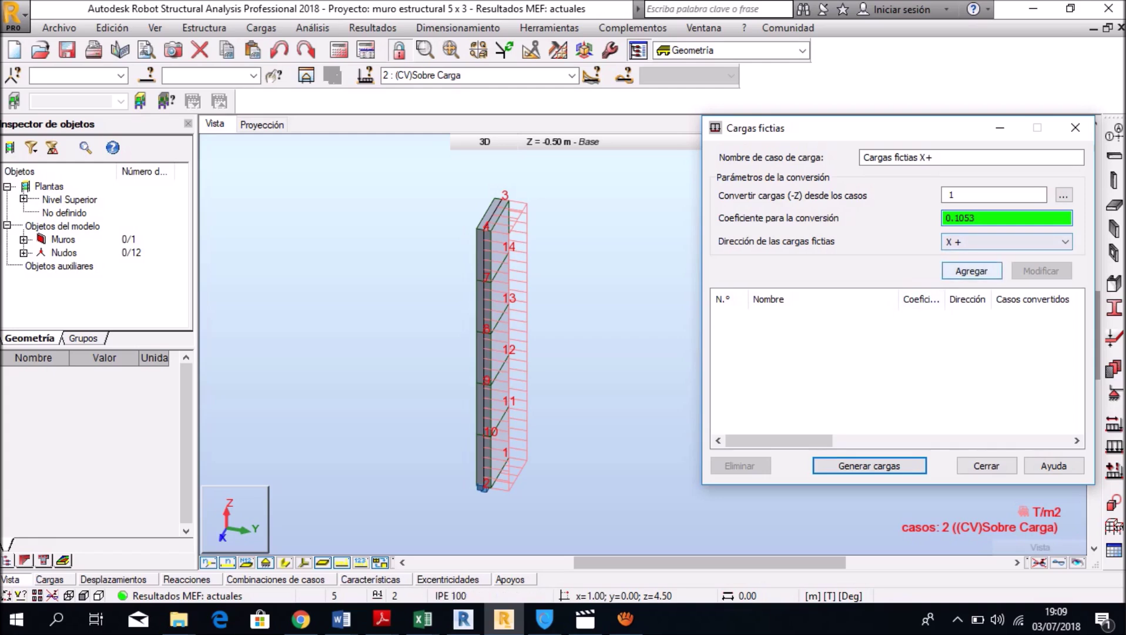
click(972, 270)
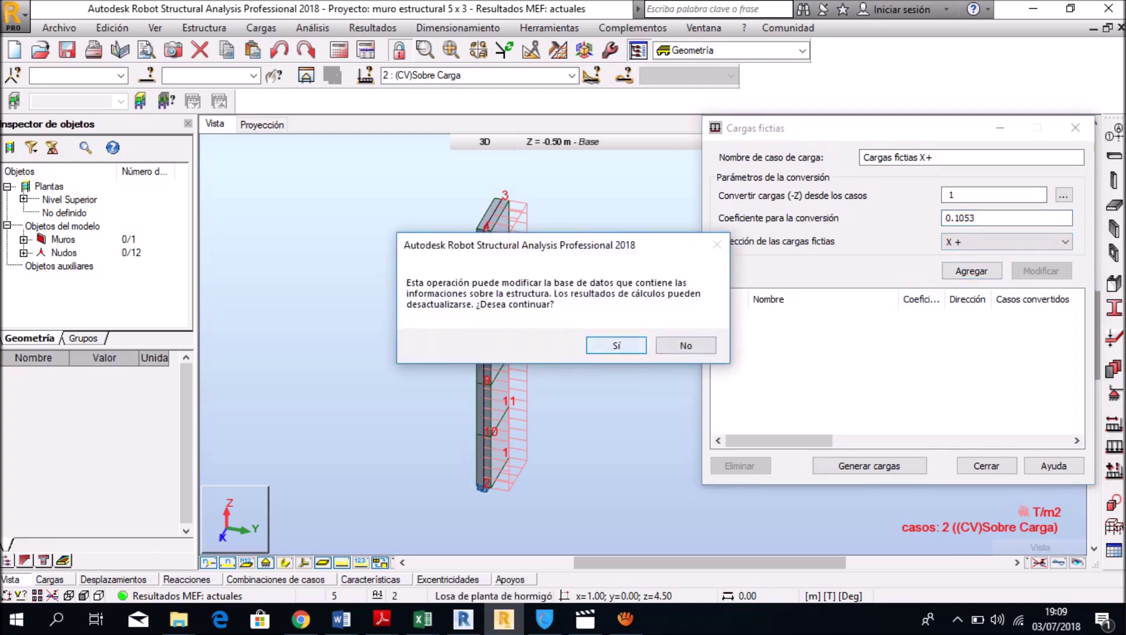
click(616, 345)
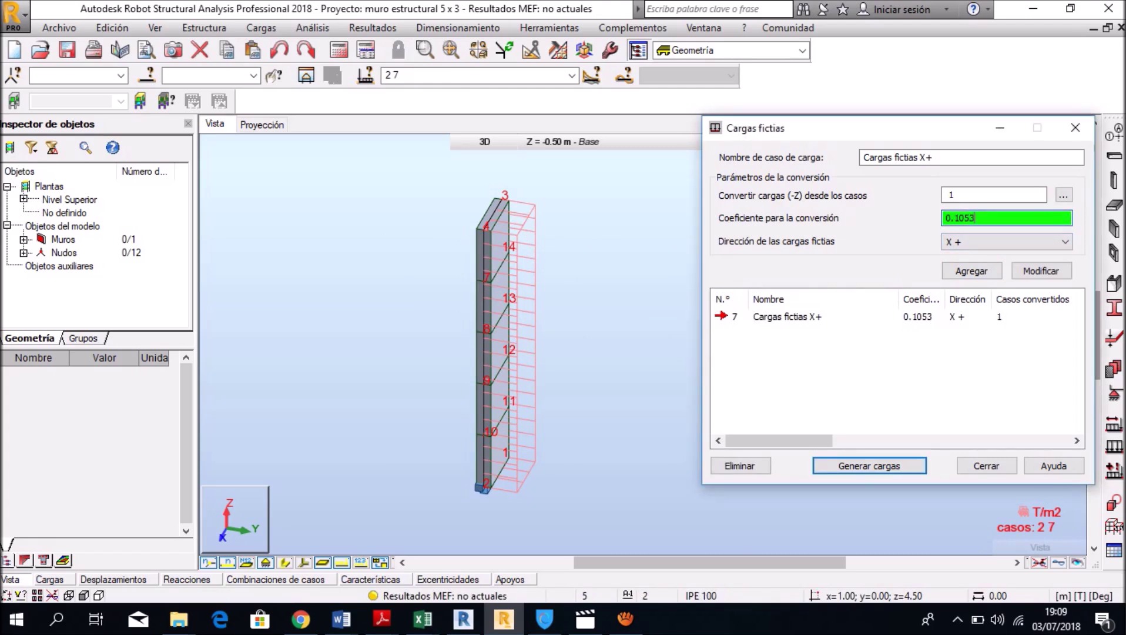
key(F12)
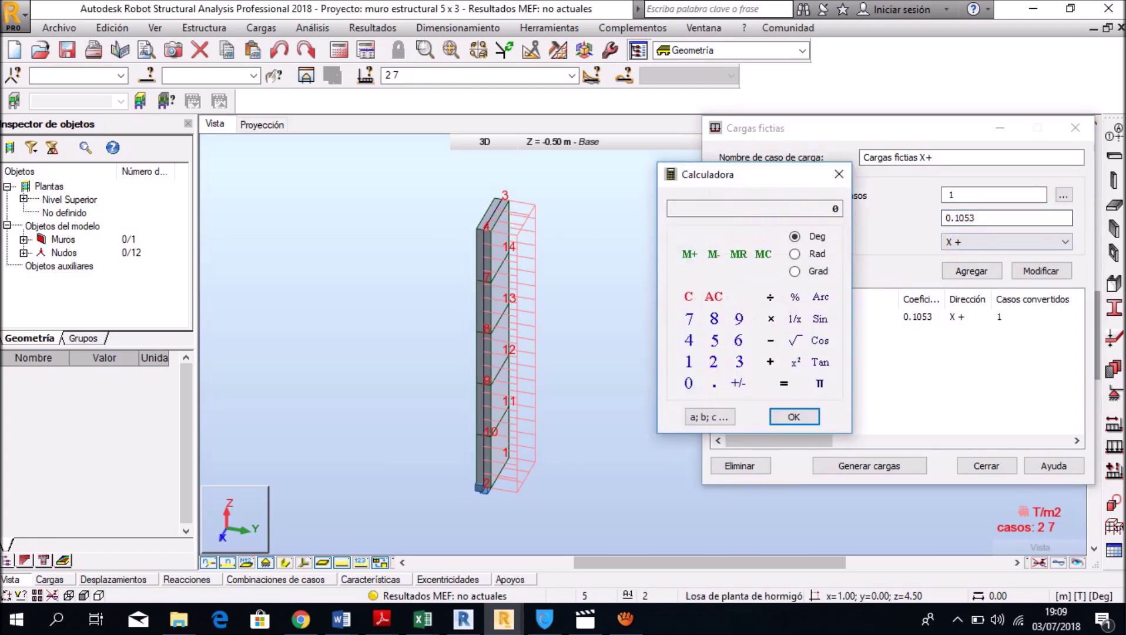
- Compute 0.25 × 0.1053 = 0.026325 and send it to the conversion coefficient field
text(05)
text(0.2)
text(*0.1053)
key(Return)
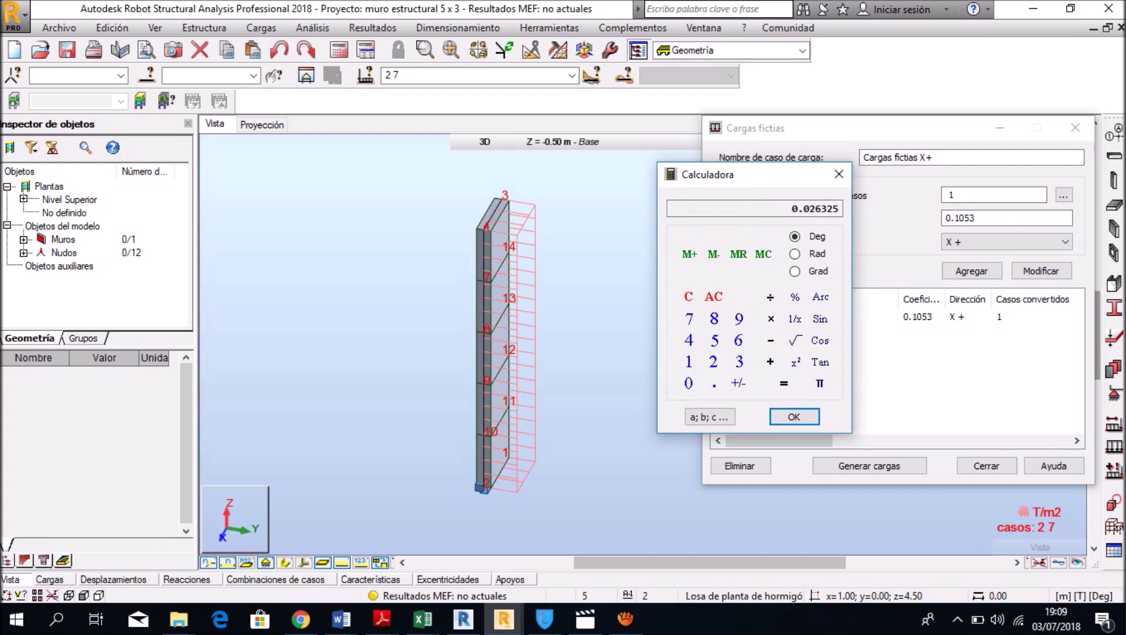
key(Return)
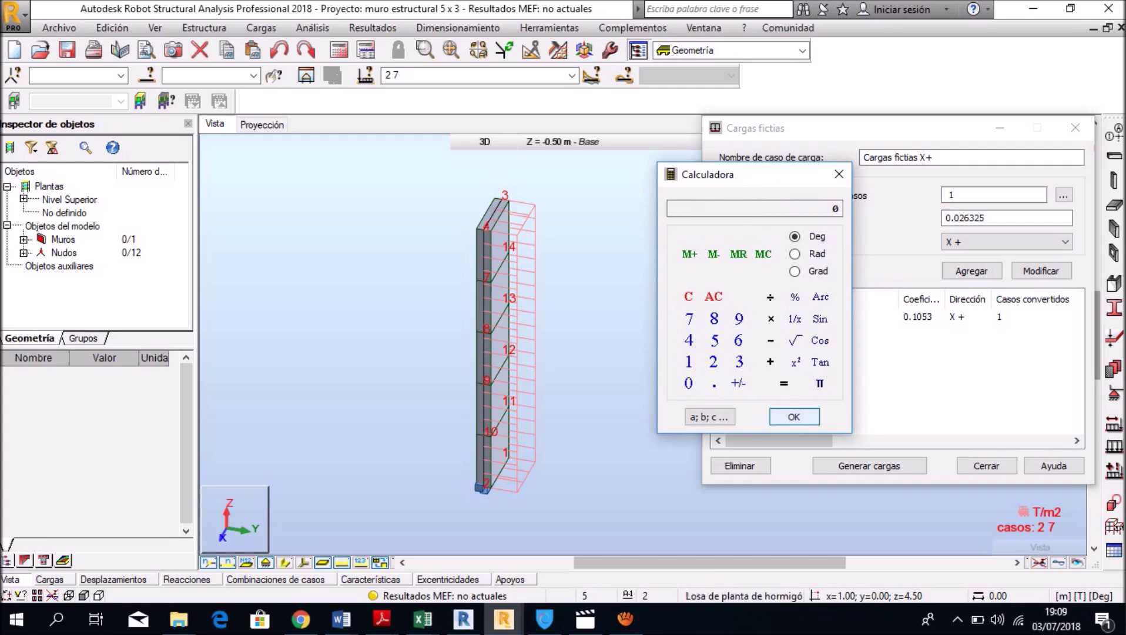
click(838, 174)
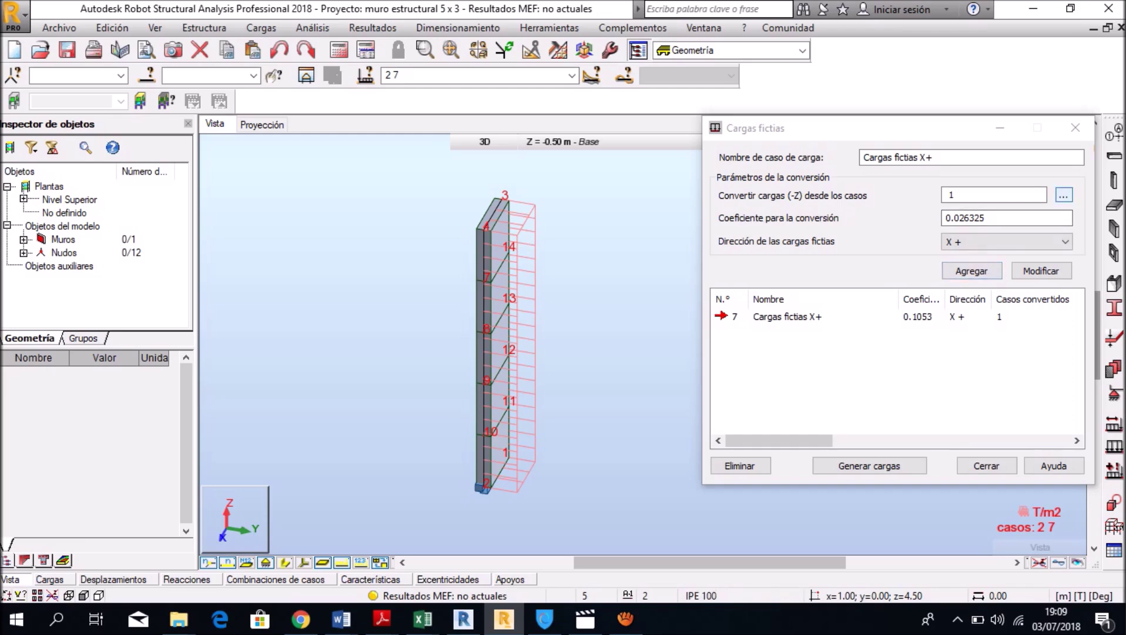
click(1063, 194)
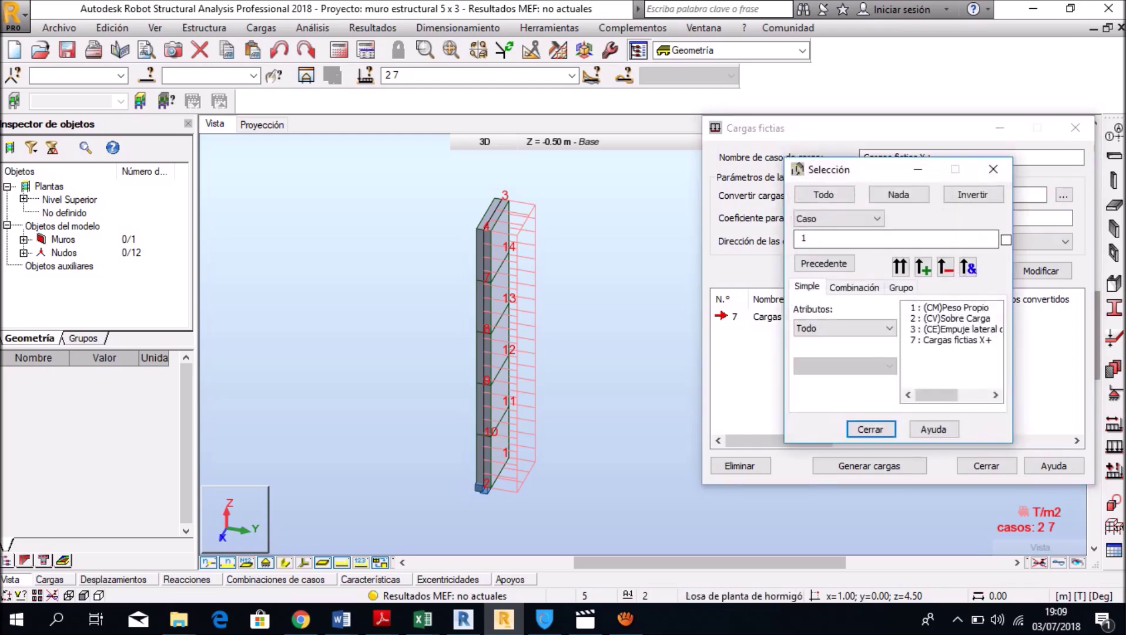
- Add notional case 8 converting cases 2 and 3 at 0.026325 in X+, then generate the loads
click(952, 329)
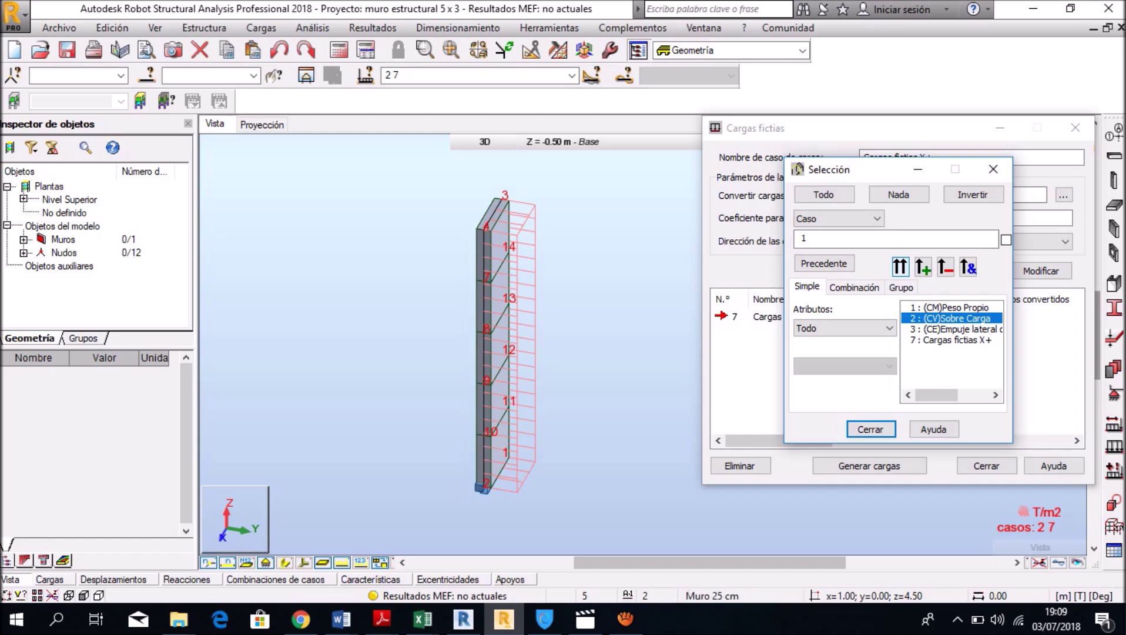
key(shift+Down)
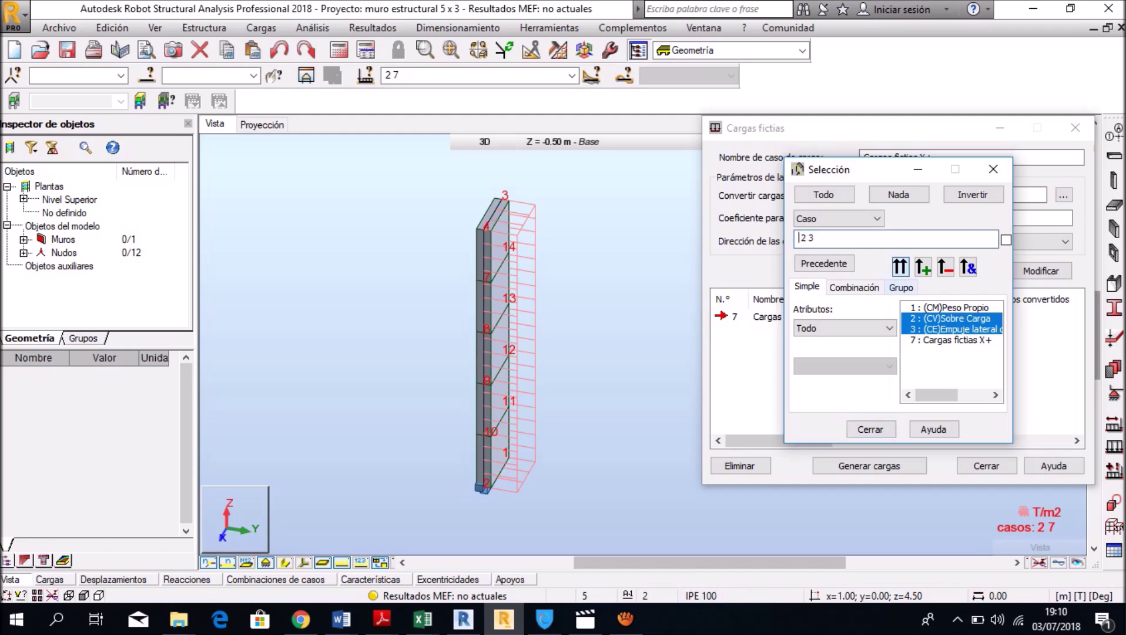
key(Return)
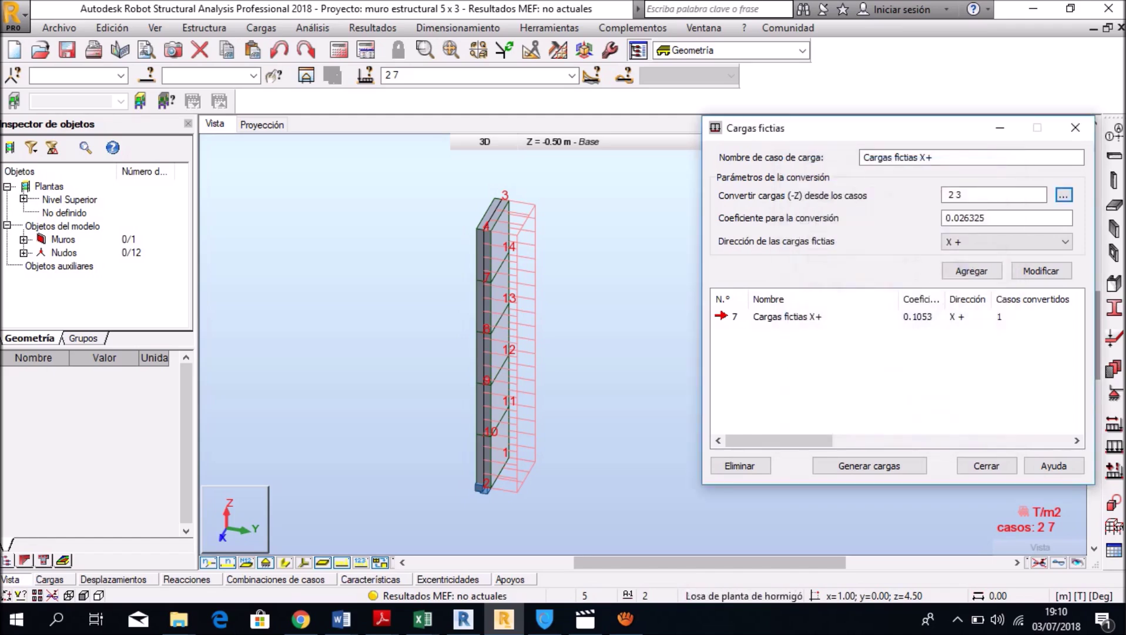
key(Tab)
key(Tab)
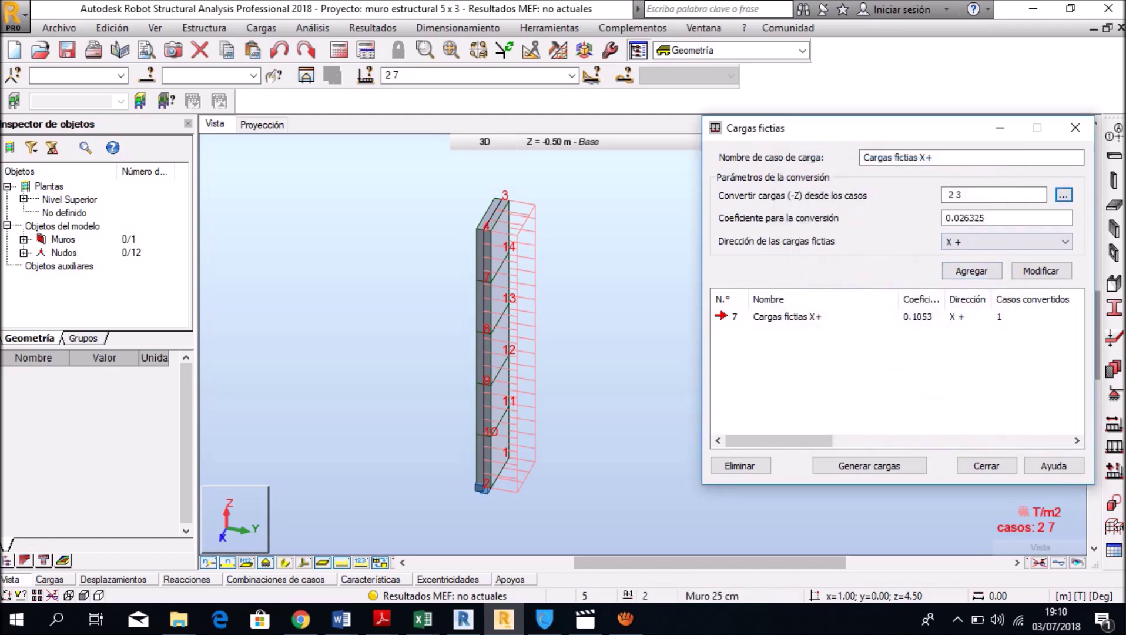
key(Return)
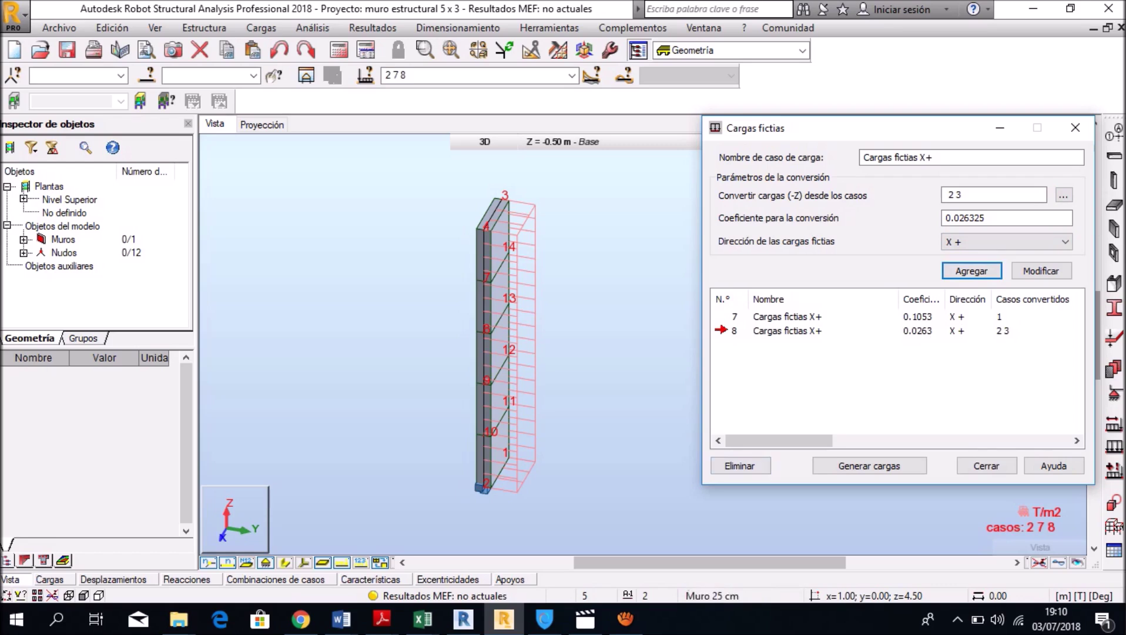
click(870, 465)
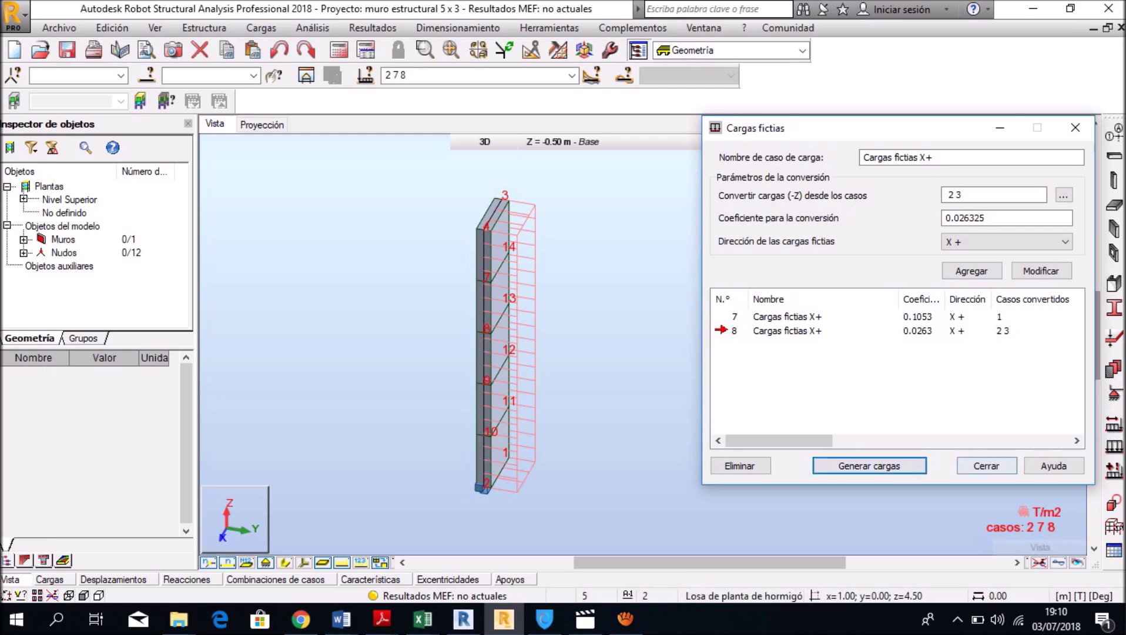
click(986, 465)
click(571, 75)
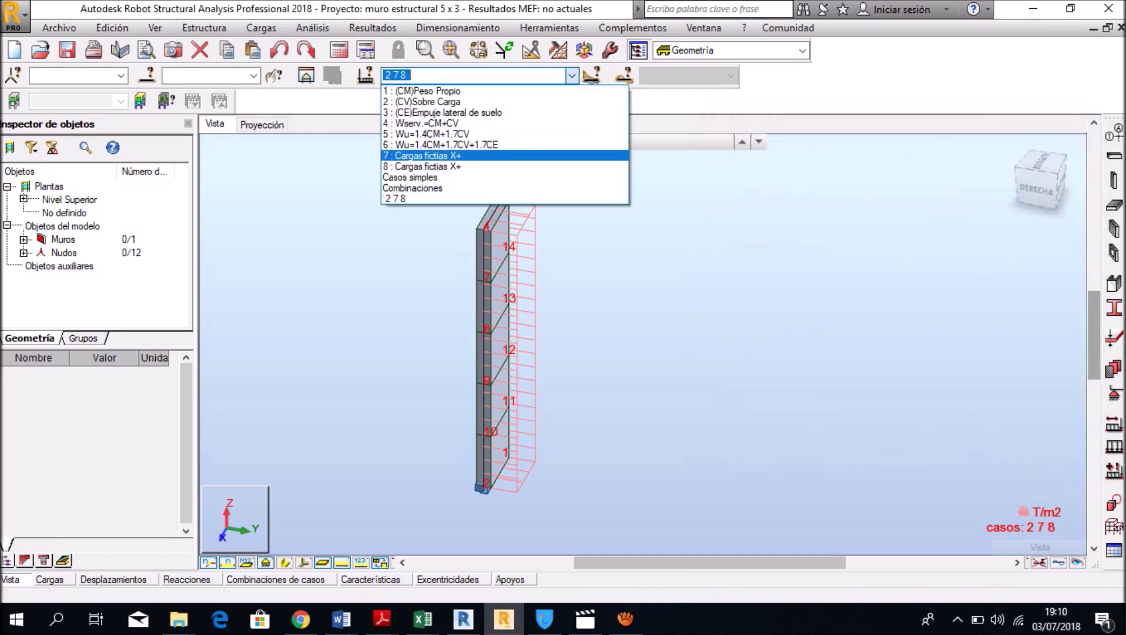
- Show load case 7, then case 8 'Cargas fictias X+', on the wall model
click(422, 156)
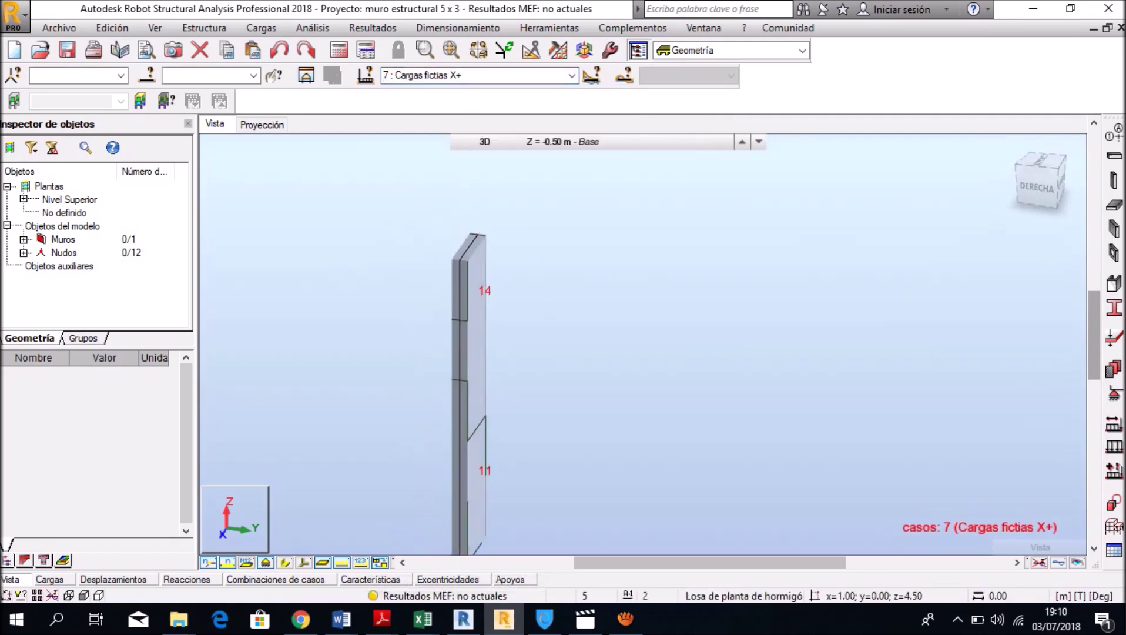
scroll(470, 353, up, 1)
click(571, 76)
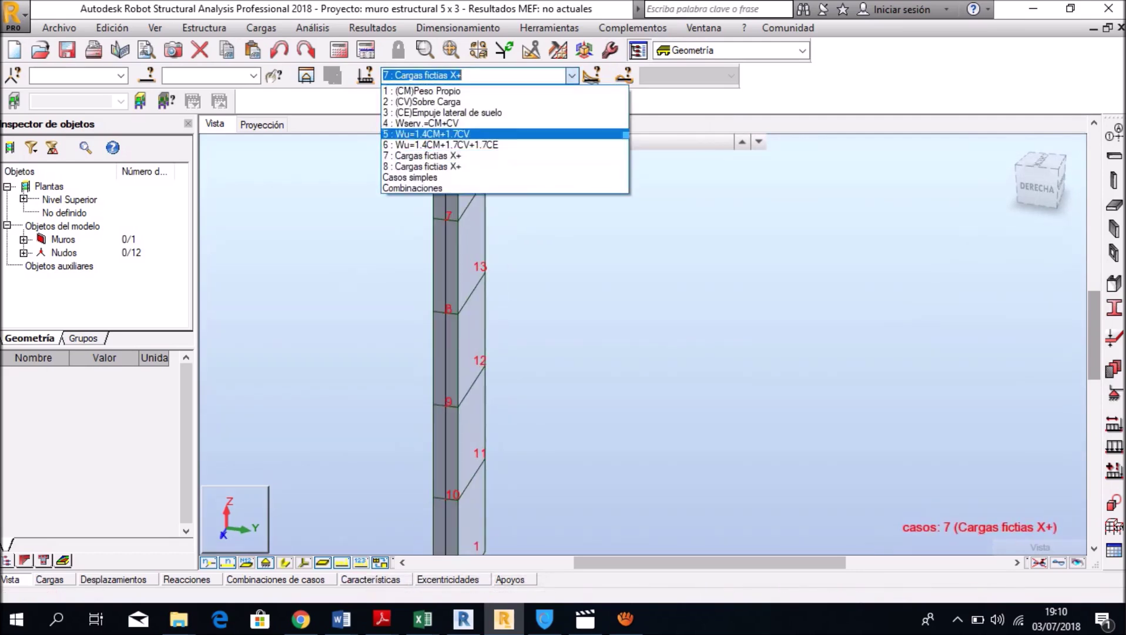
click(422, 165)
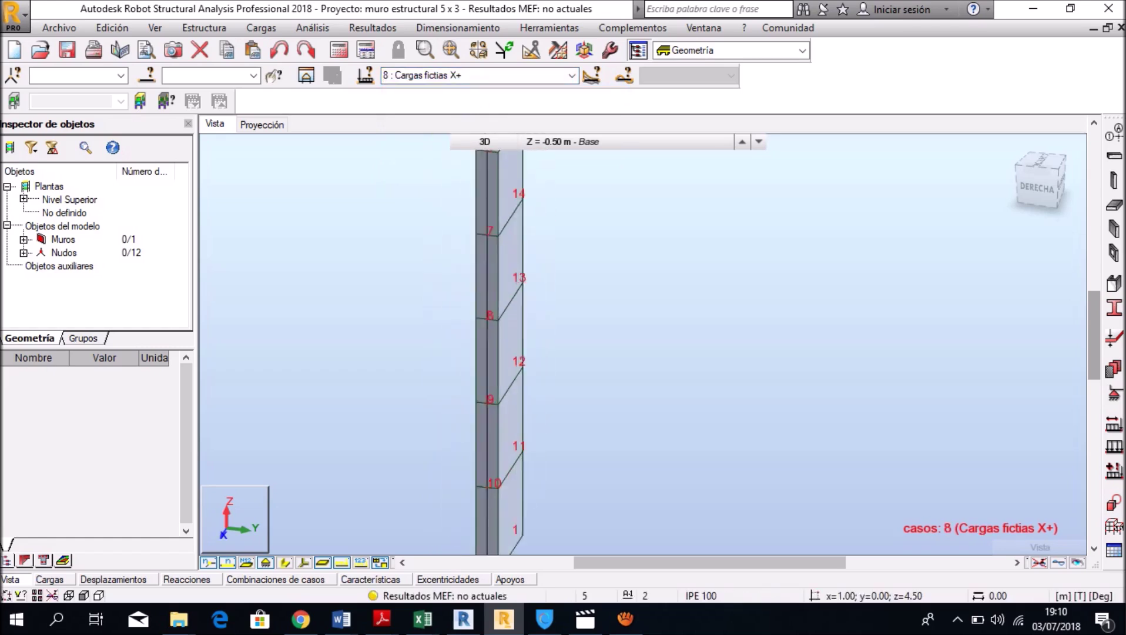
scroll(511, 353, up, 2)
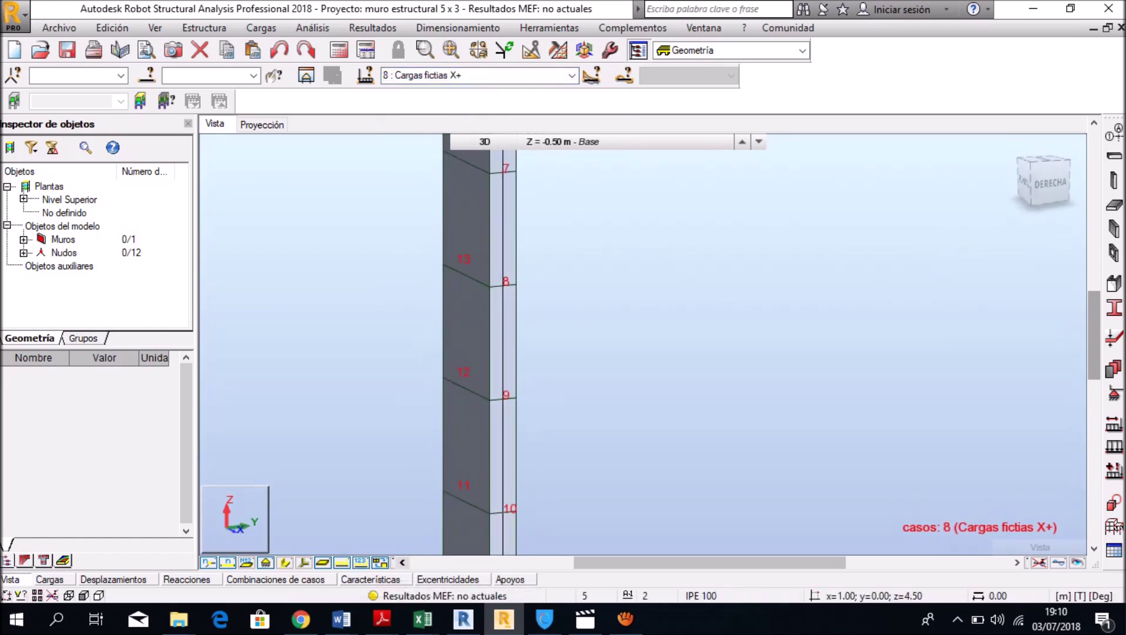
scroll(511, 352, down, 3)
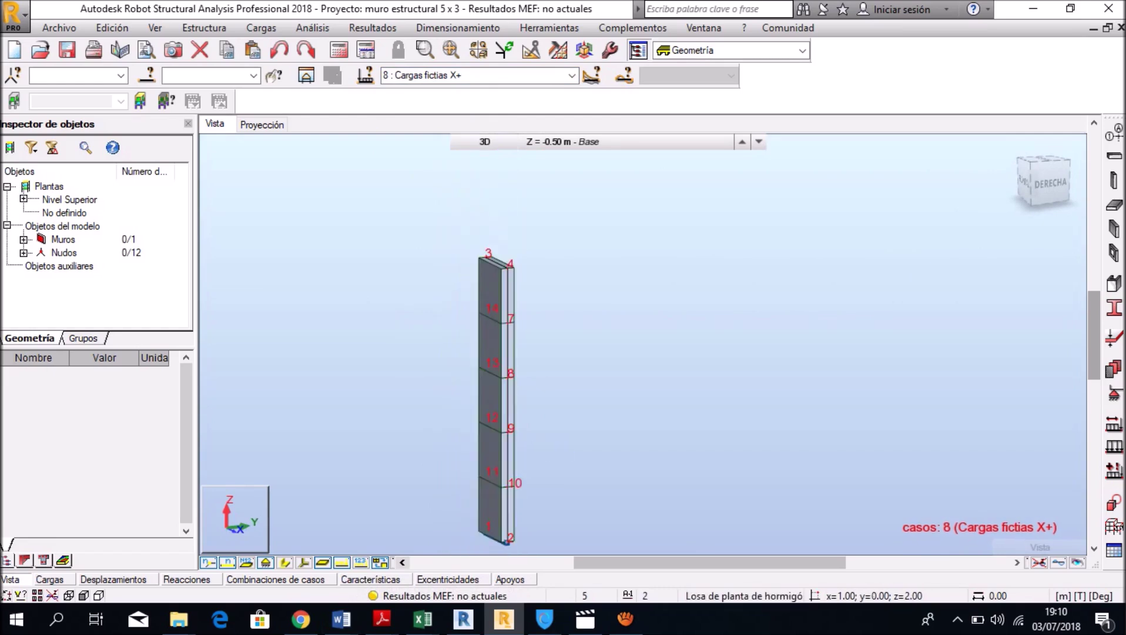
- Reopen Cargas fictias and paste the Y-direction factor 0.1547 from Excel as the coefficient
click(261, 28)
mouse_move(296, 292)
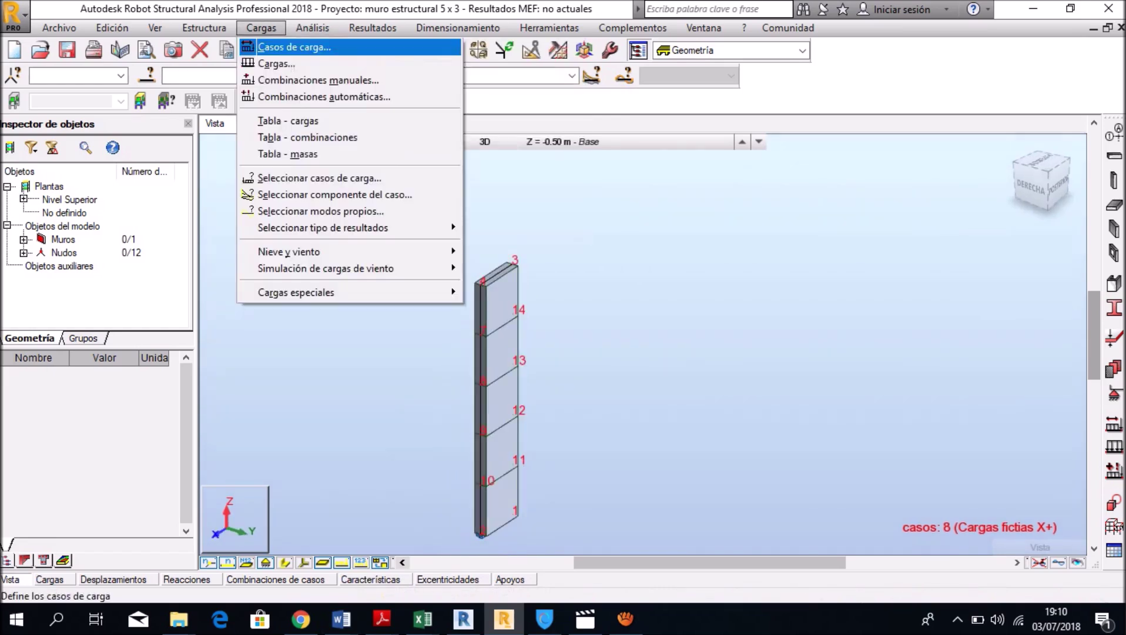
click(509, 349)
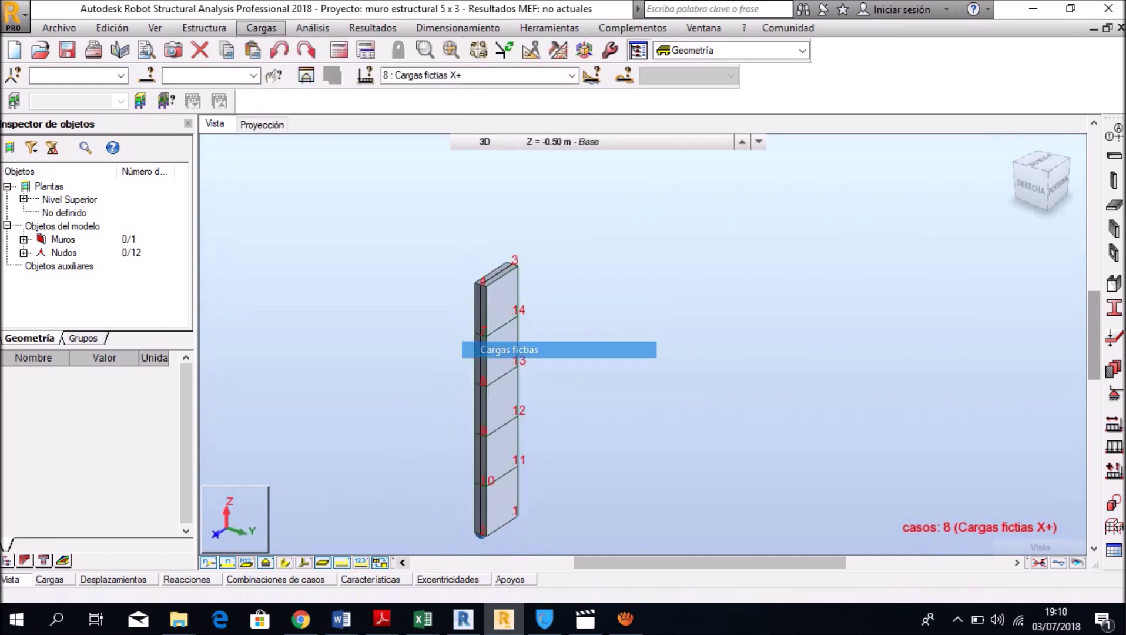
click(463, 618)
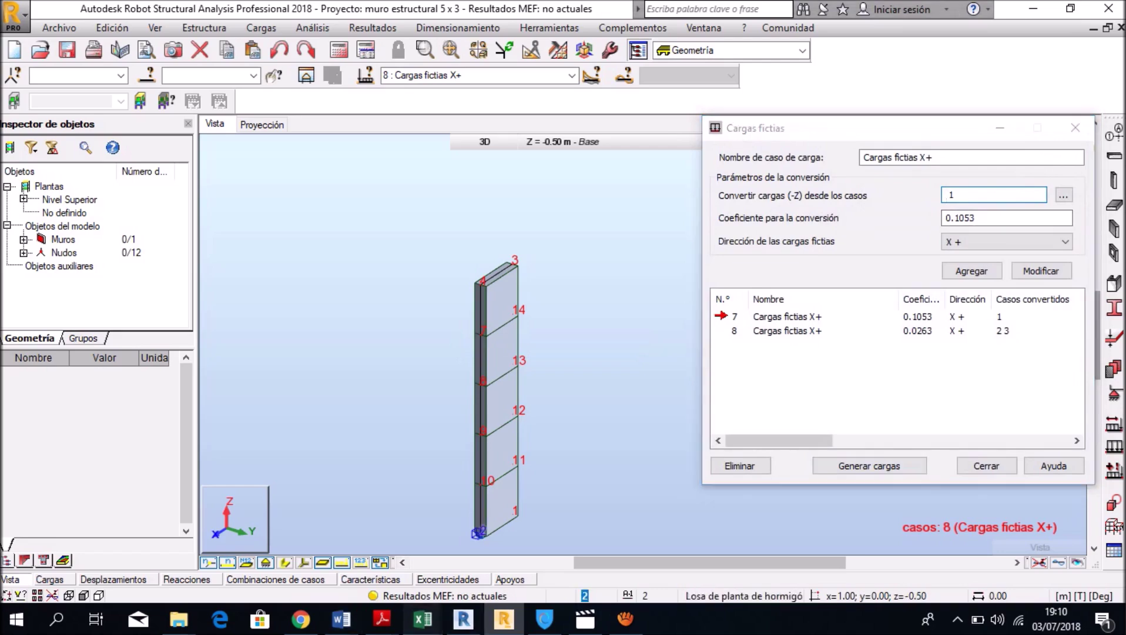
click(423, 619)
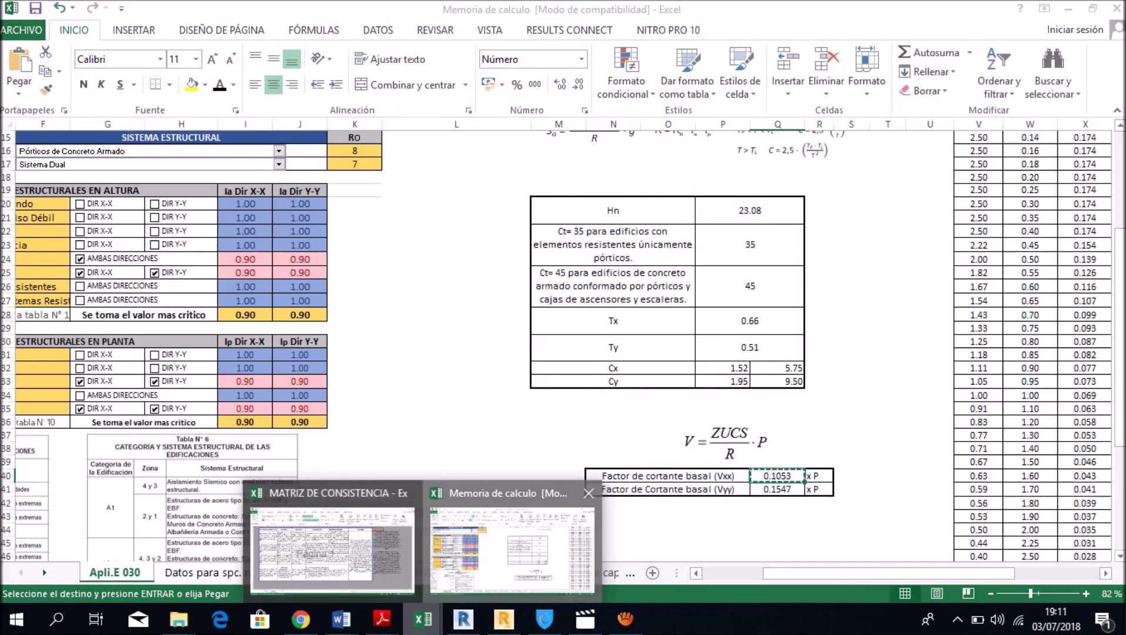
click(510, 540)
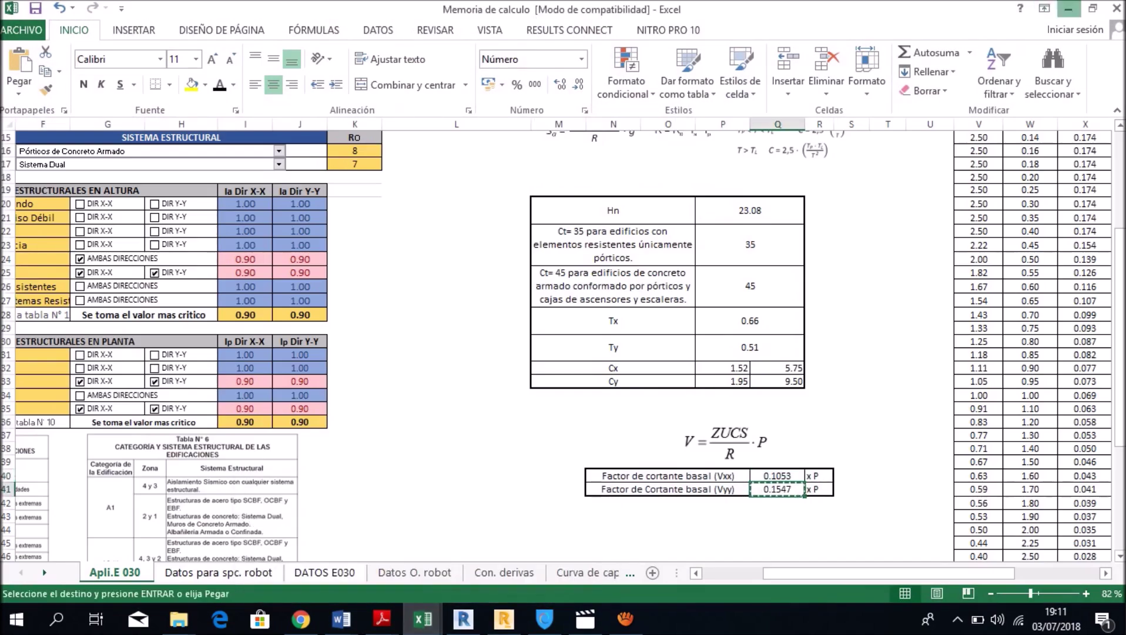
click(1068, 8)
text(0.1547)
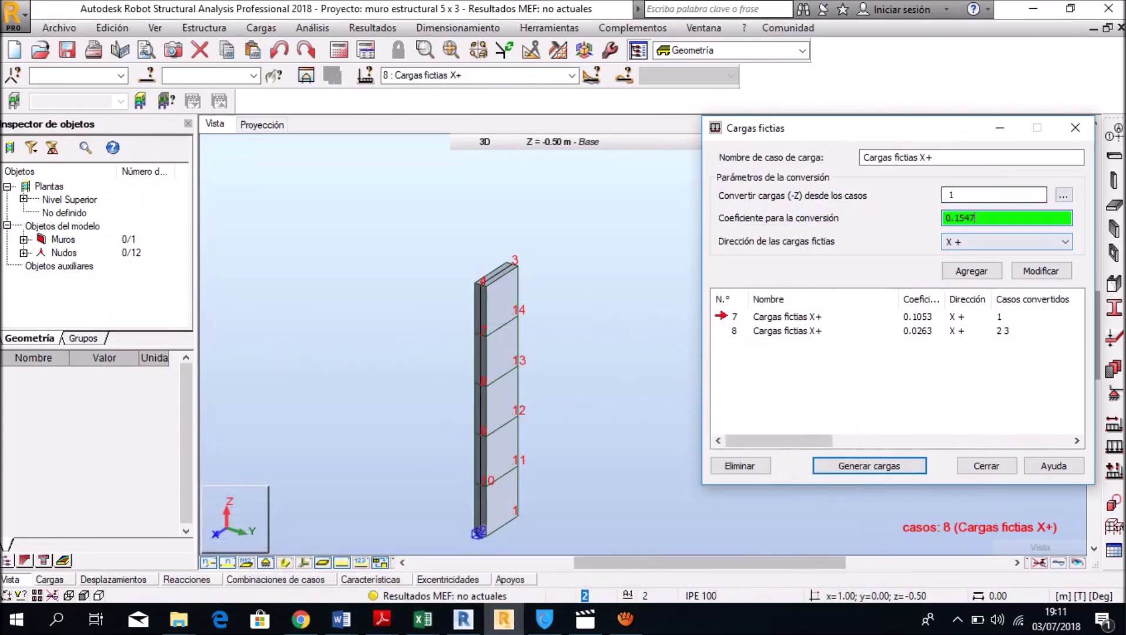
- Add Y+ notional case 9 from case 1, and select cases 2 and 3 for the next conversion
click(1006, 242)
click(952, 278)
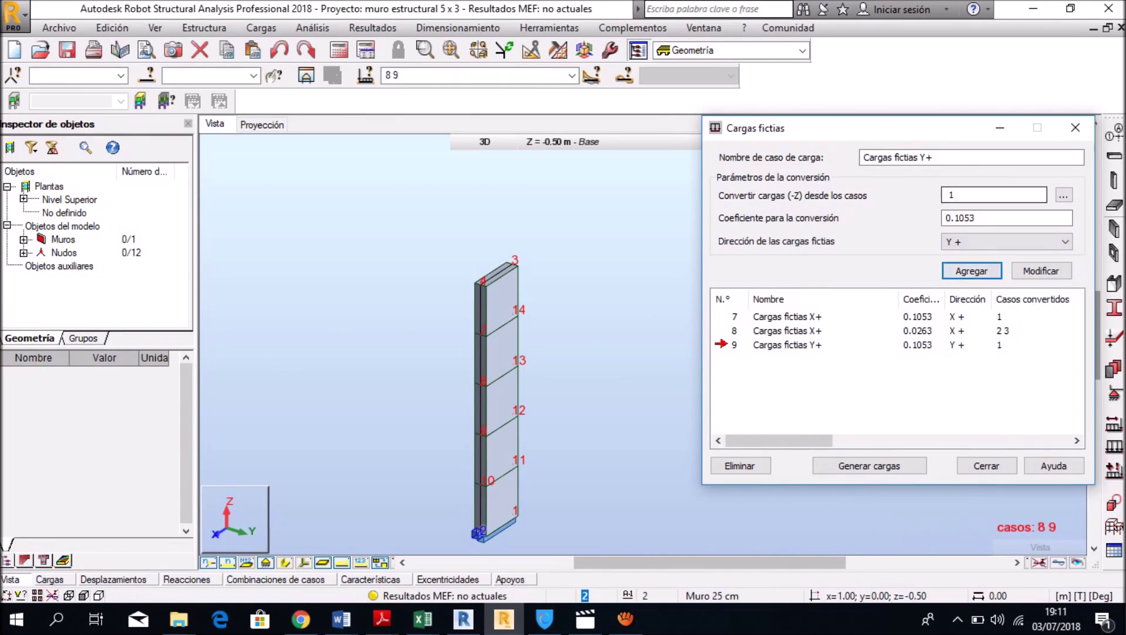
click(1063, 195)
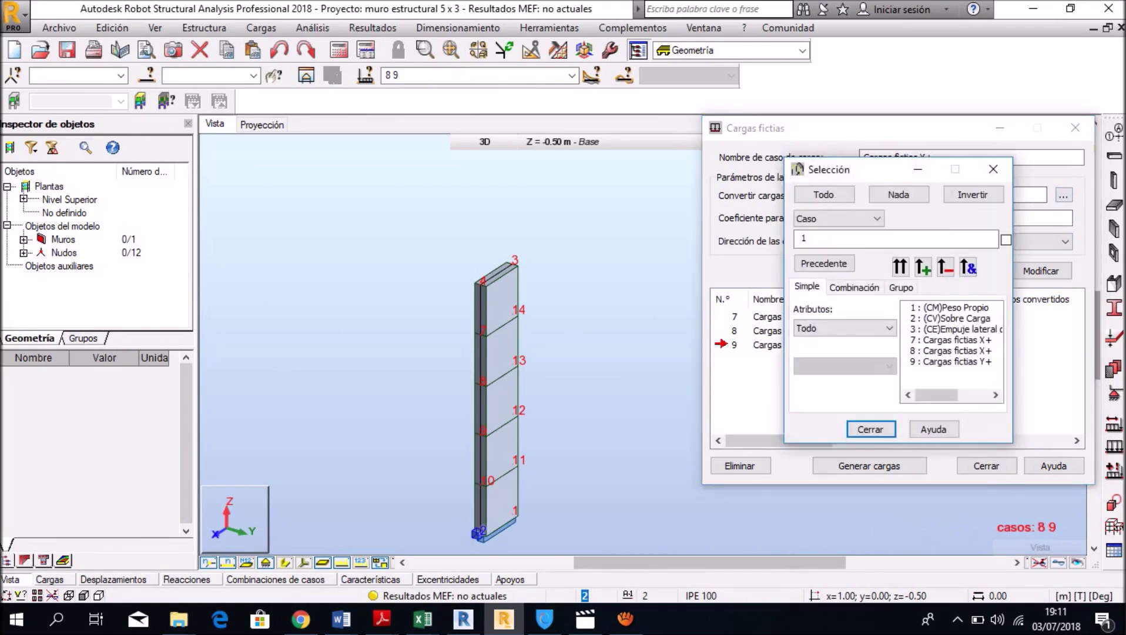
drag(949, 318, 950, 329)
click(900, 267)
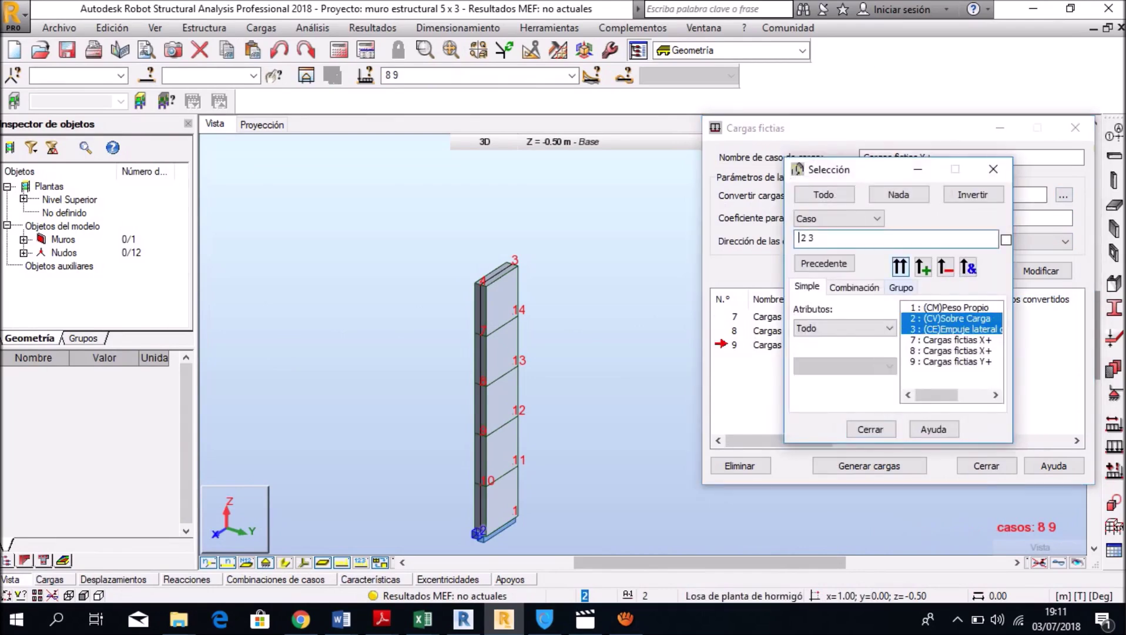
key(Return)
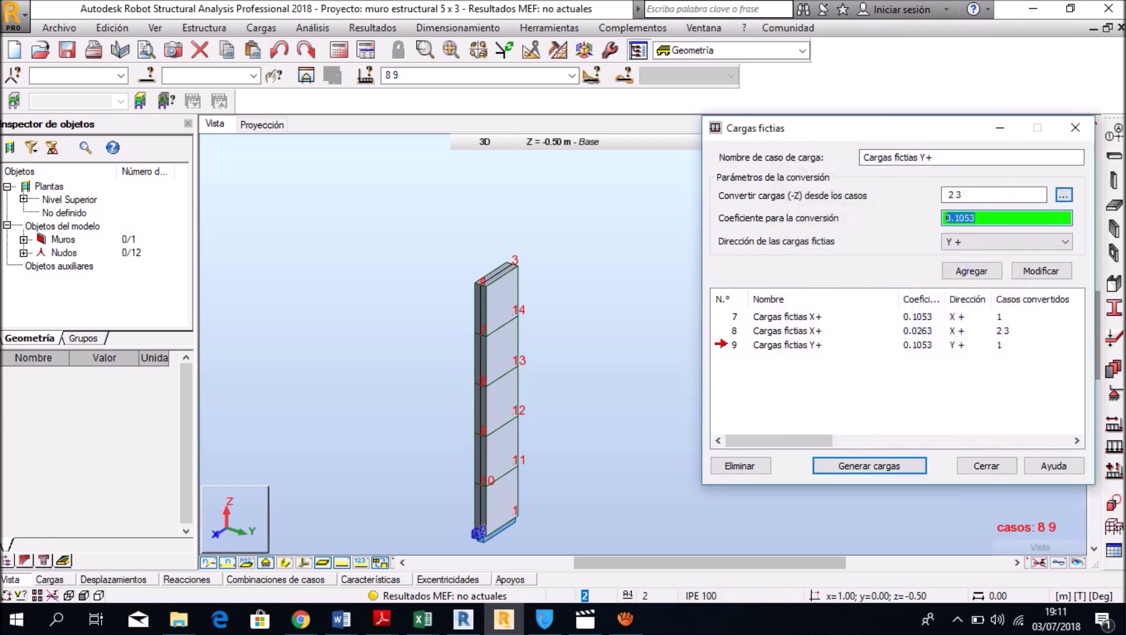
key(F12)
text(0.215)
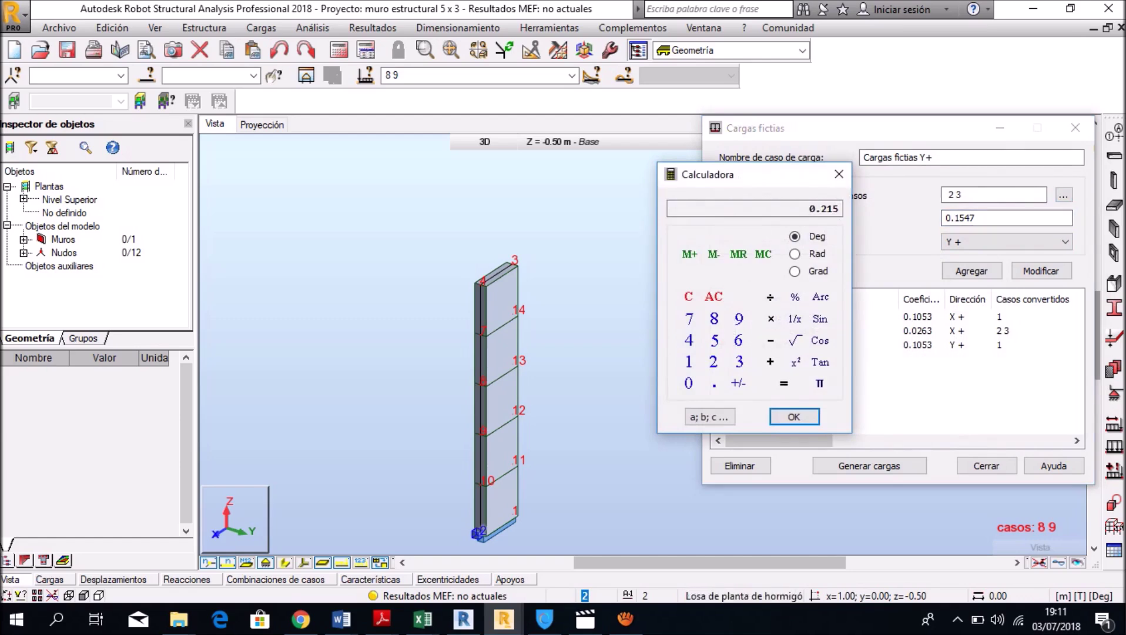
- Add notional case 10 in Y+ from cases 2 and 3 with coefficient 0.1547 × 0.25 = 0.038675
key(Escape)
key(F12)
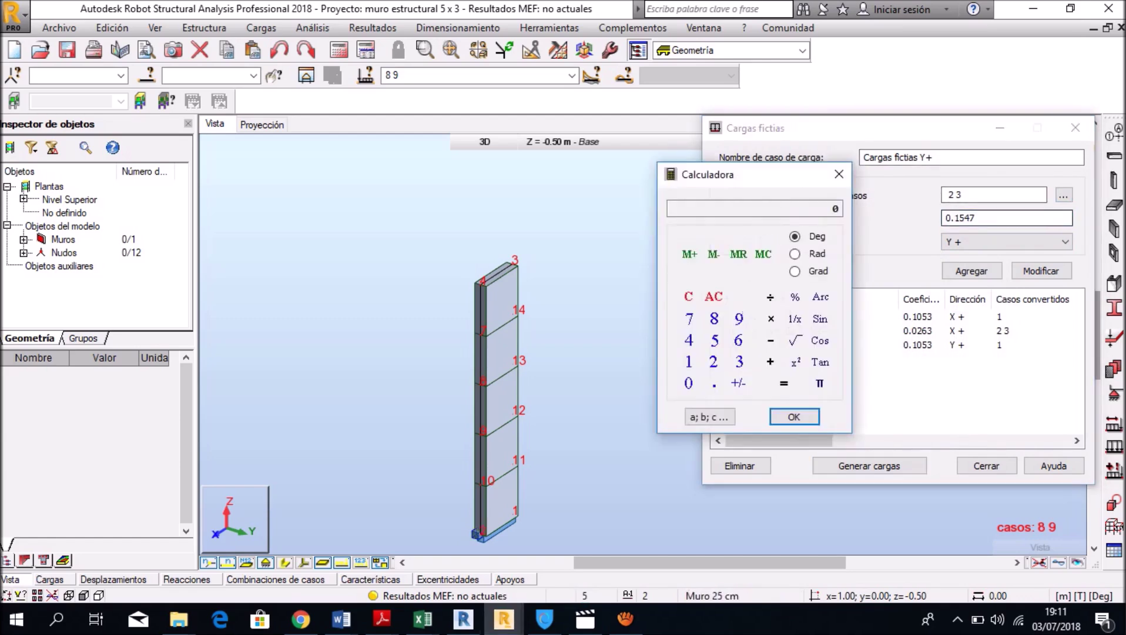
text(0.15)
text(0.25=)
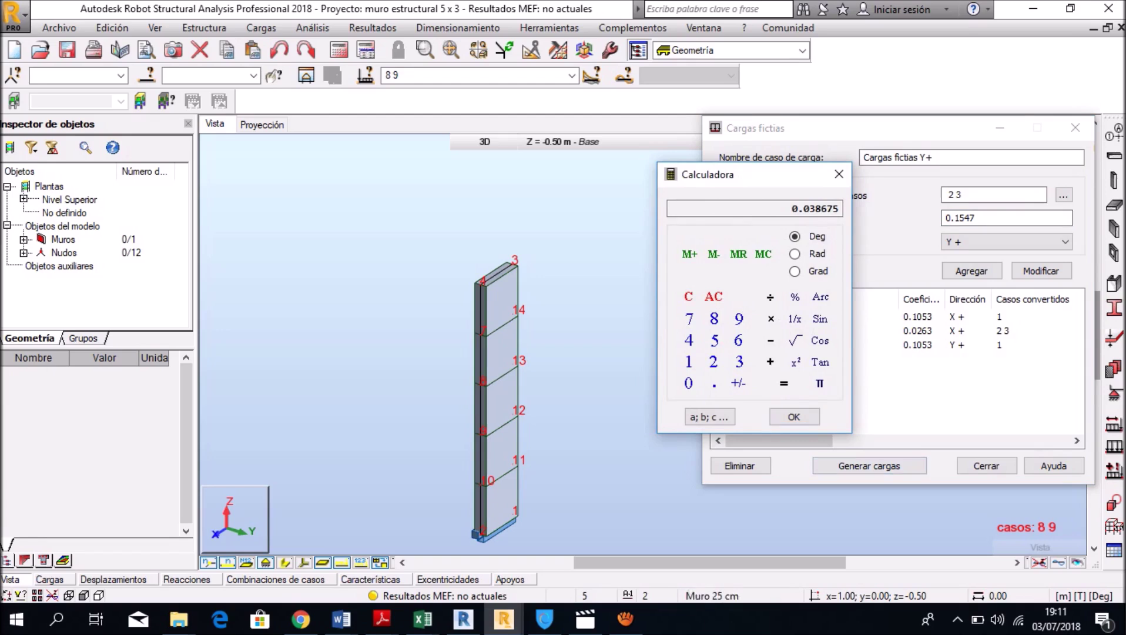
key(Return)
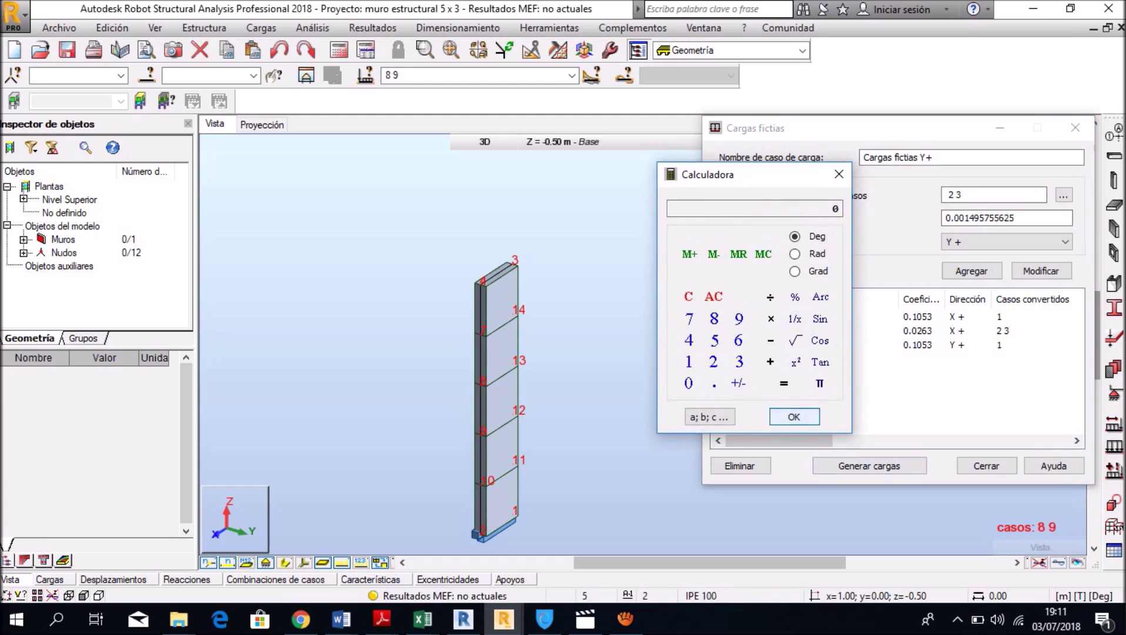
key(Return)
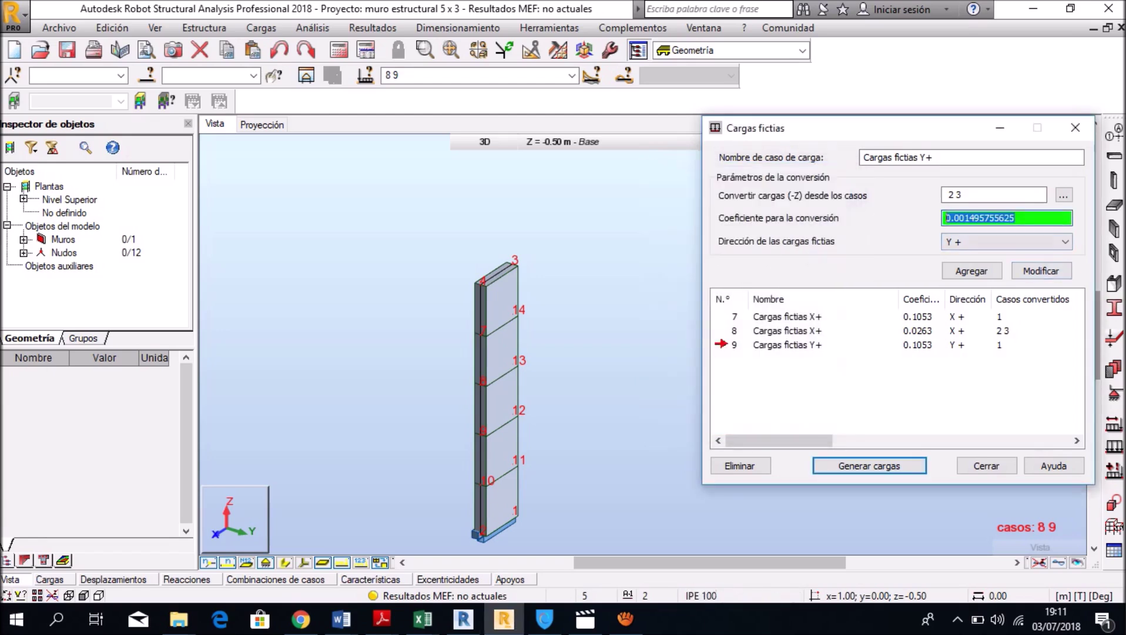
text(0.1547)
key(asterisk)
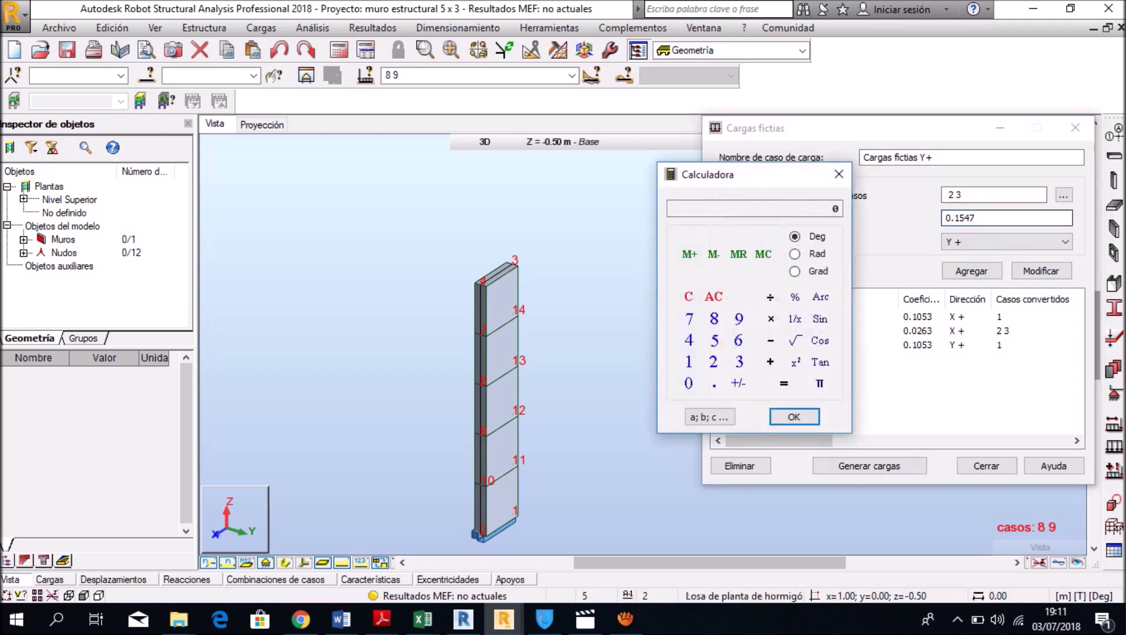
text(47)
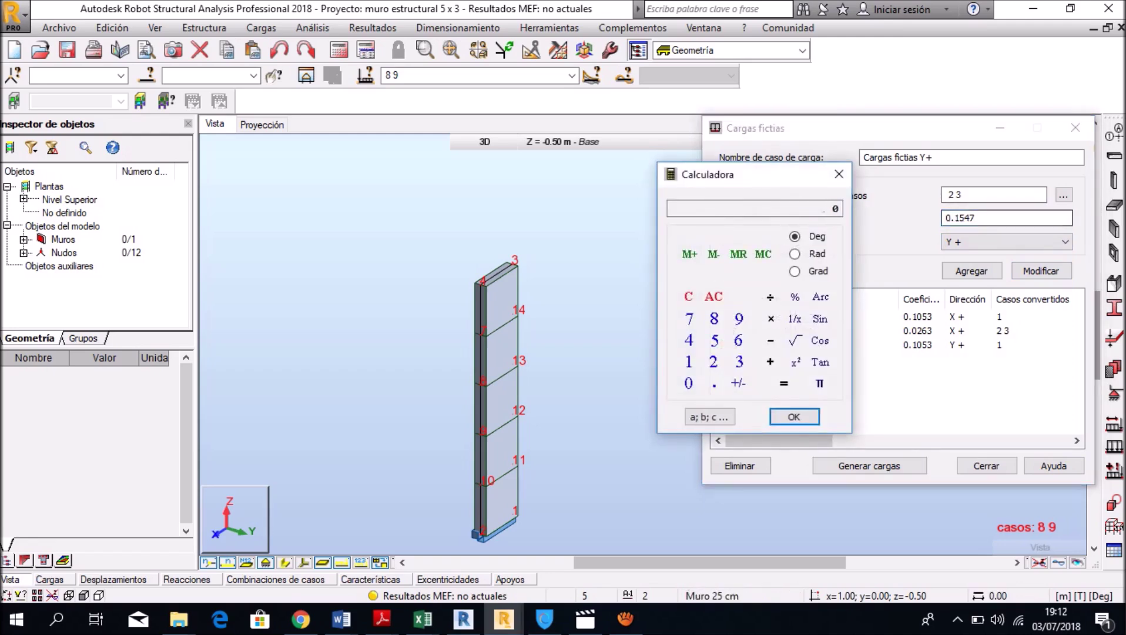
key(equal)
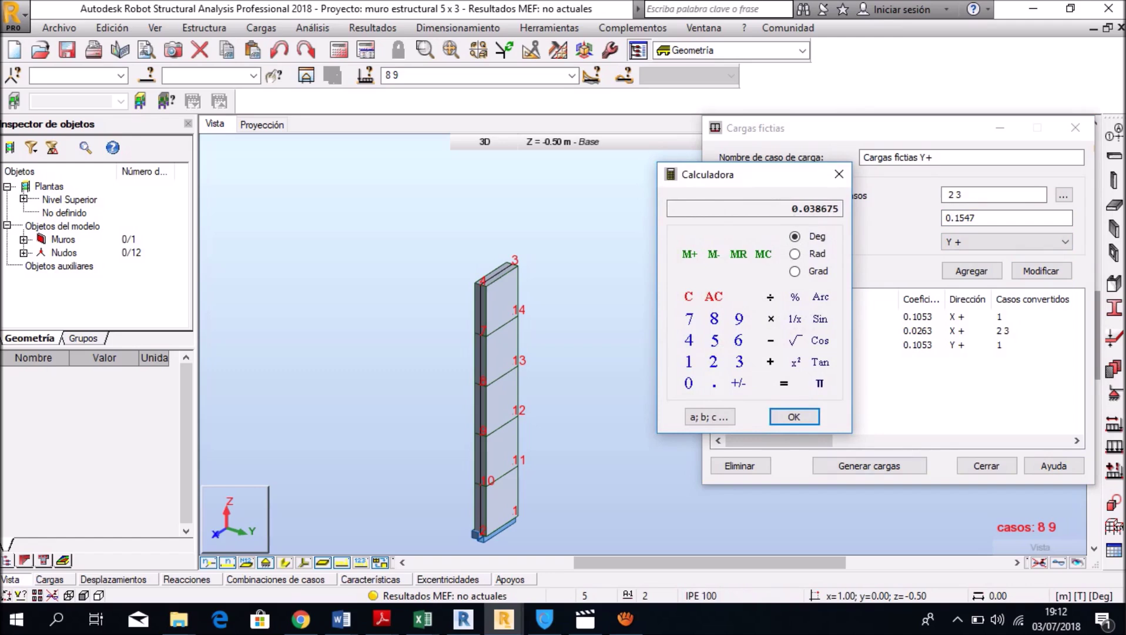
key(Return)
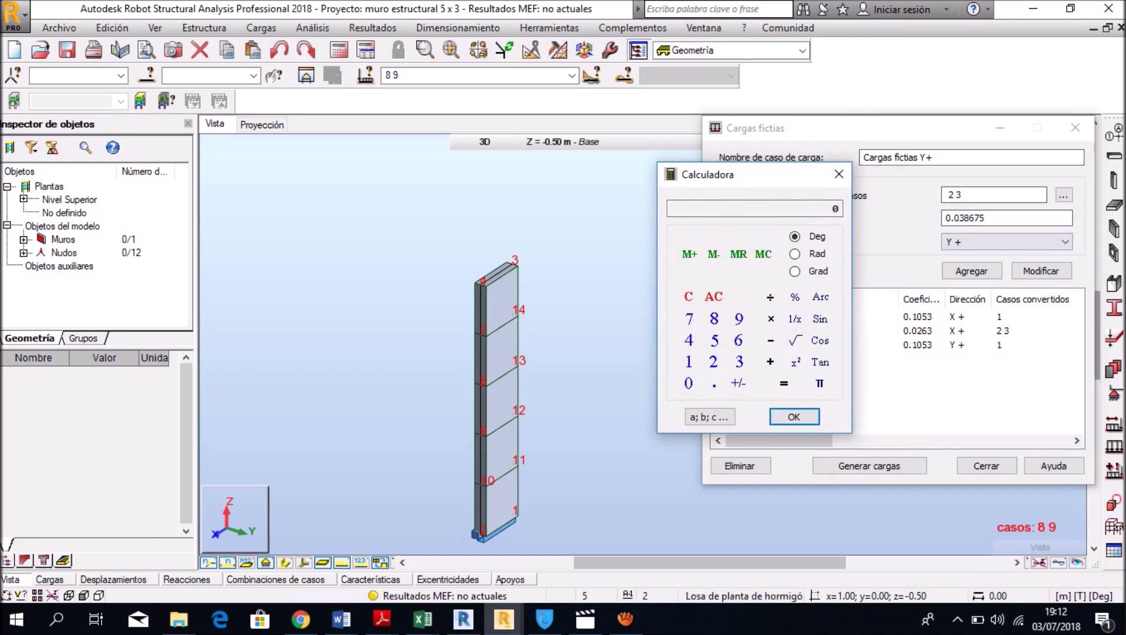
key(Tab)
key(Tab)
key(Return)
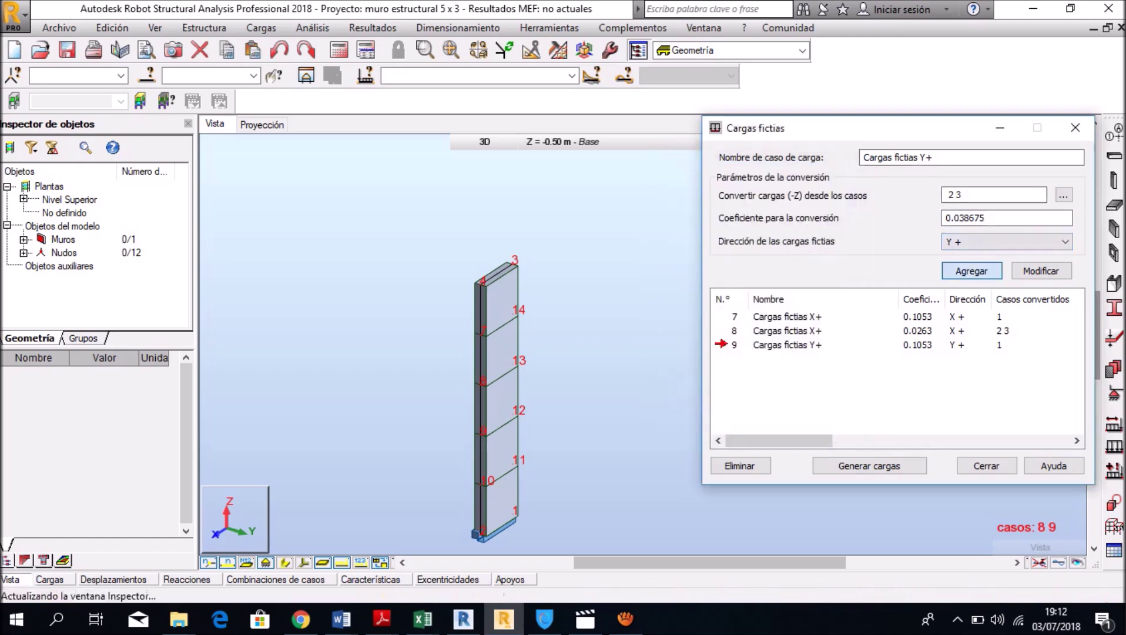
key(Tab)
key(Tab)
key(Tab)
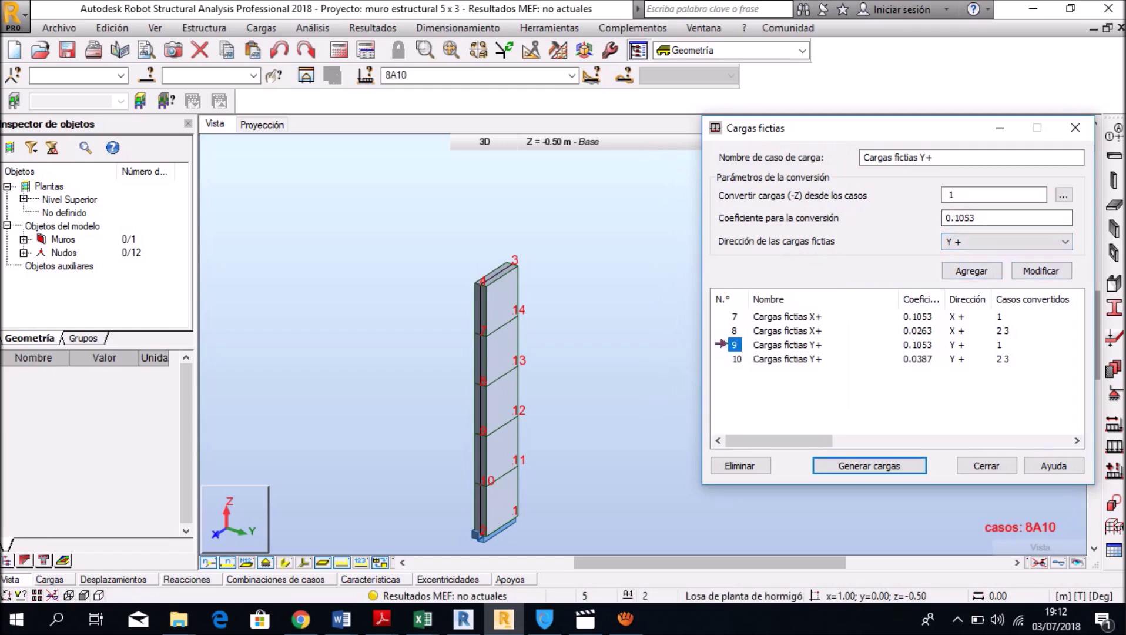
- Correct case 9's coefficient to 0.1547, close the notional loads window, and display case 10
key(Tab)
text(0.1547)
click(1041, 270)
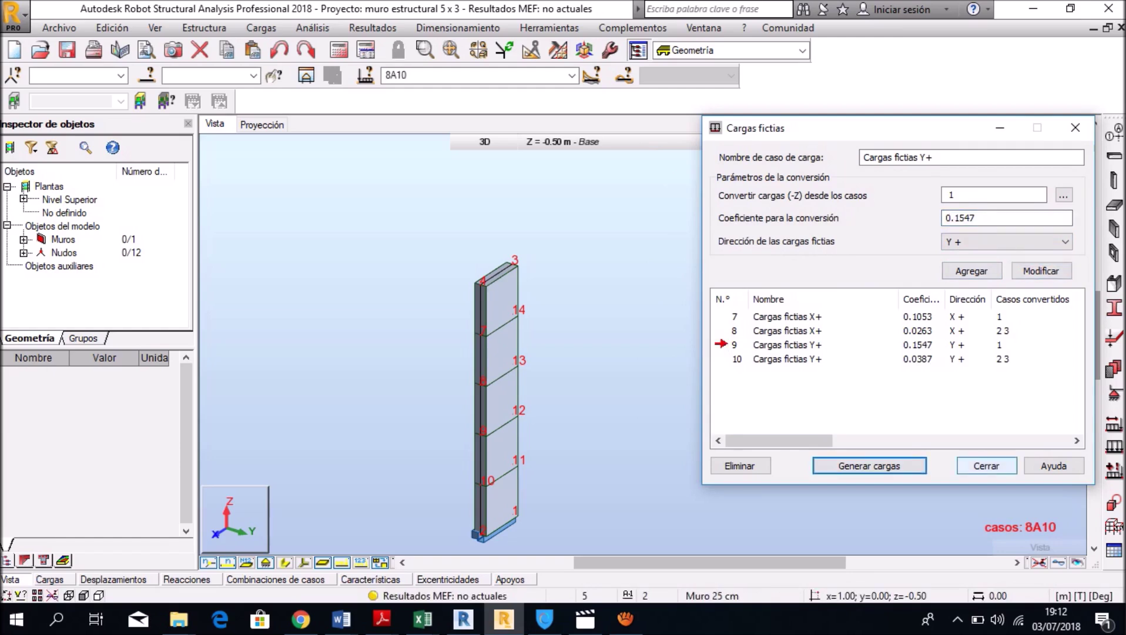
click(987, 465)
click(571, 75)
click(423, 185)
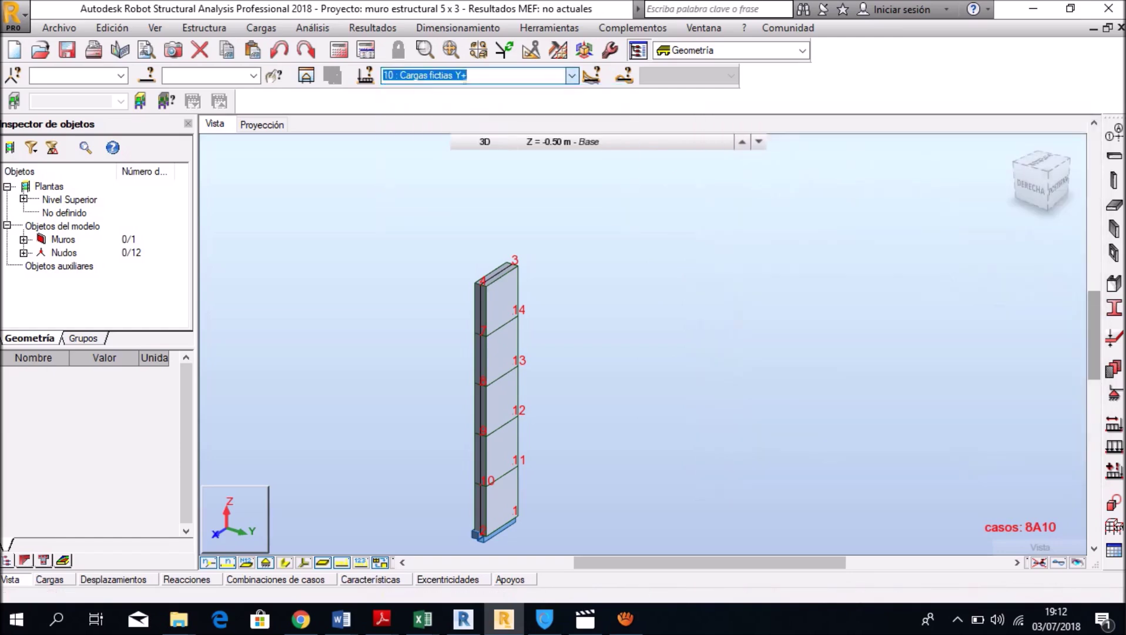
- Turn the view to the wall's right side and zoom in and out to inspect the load case
scroll(473, 366, up, 2)
click(1033, 187)
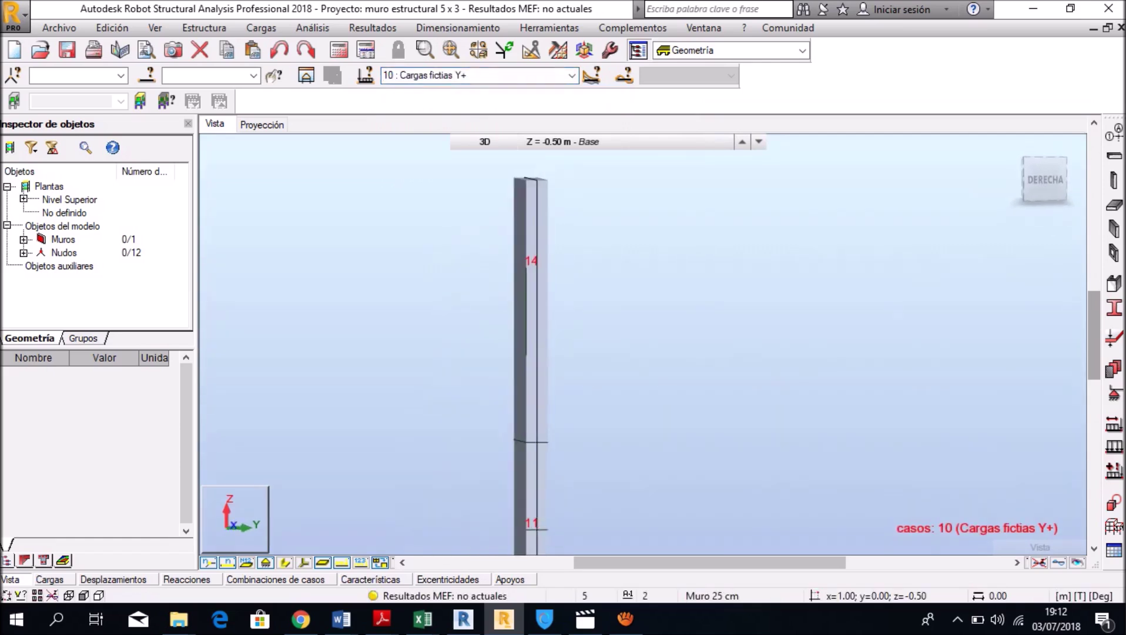
scroll(552, 333, up, 2)
scroll(552, 332, up, 2)
scroll(553, 332, up, 2)
scroll(553, 332, up, 2)
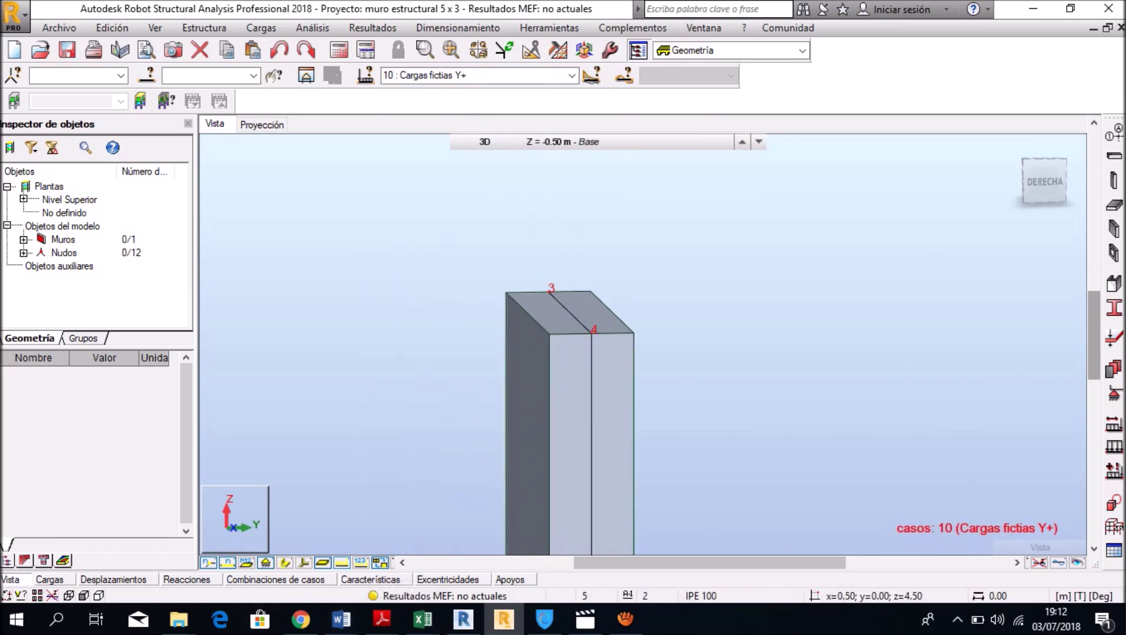
scroll(405, 177, down, 1)
scroll(406, 176, down, 2)
scroll(405, 176, down, 1)
- Display notional load case 9 Cargas fictias Y+ on the wall
click(572, 75)
click(423, 176)
scroll(423, 177, up, 1)
scroll(424, 177, up, 2)
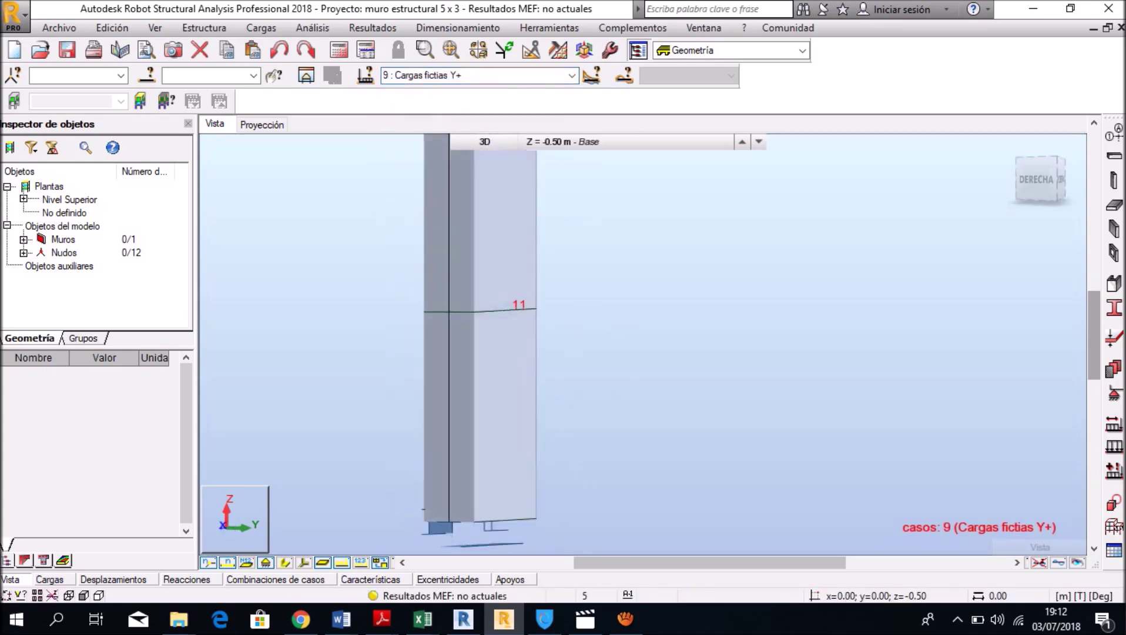
scroll(424, 177, down, 1)
scroll(423, 177, down, 1)
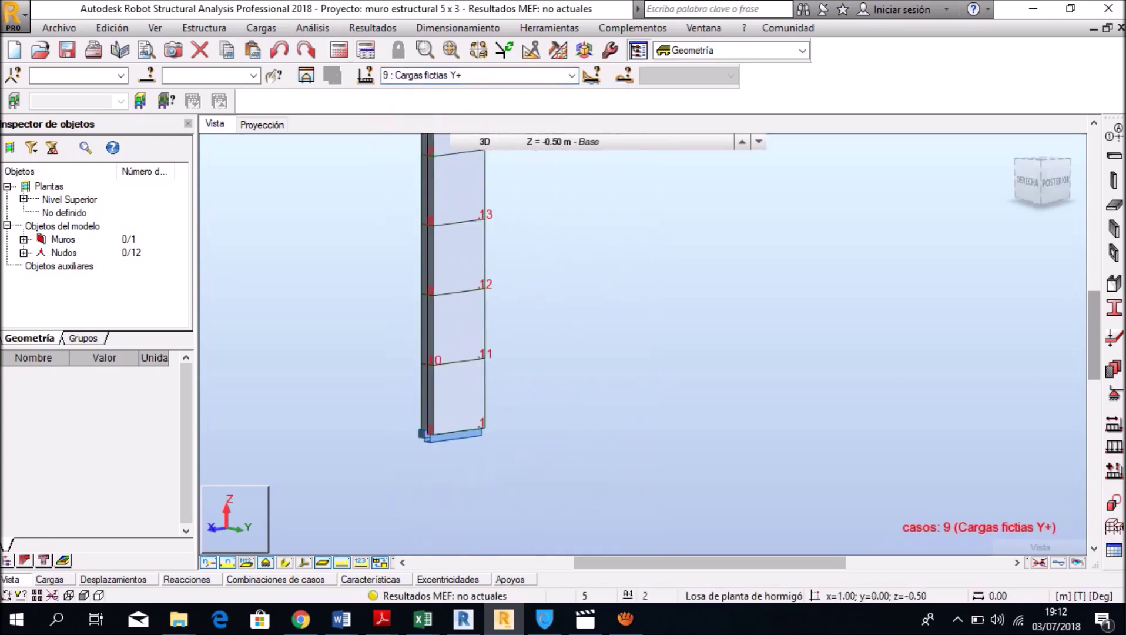
- Browse the Análisis menu commands with the keyboard
key(alt+a)
key(Left)
key(Right)
key(Down)
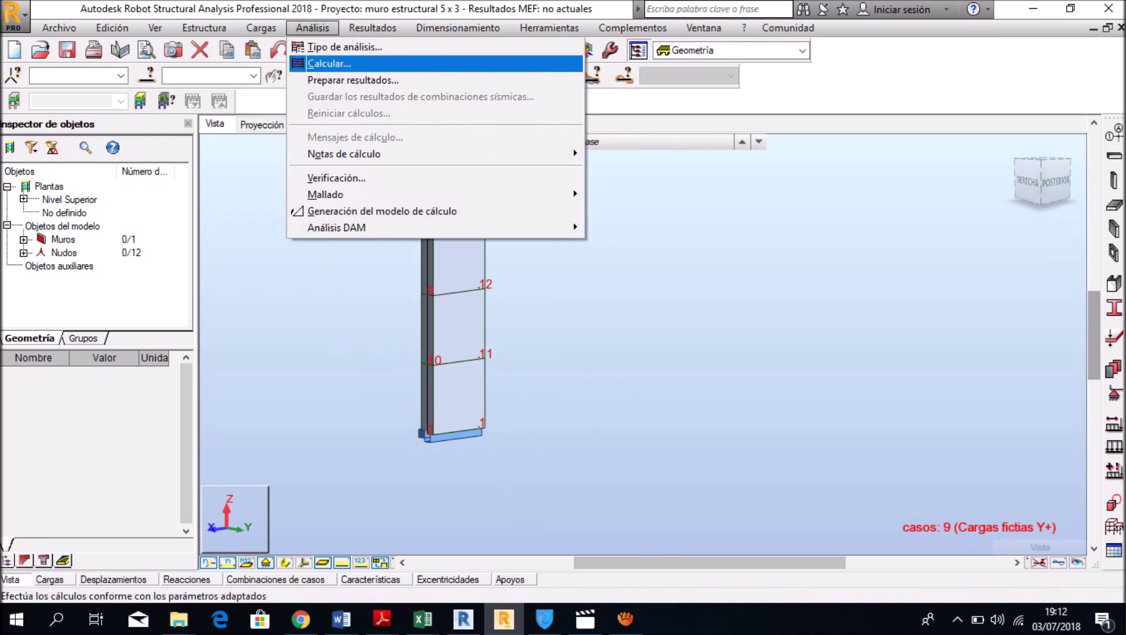
- Open Cargas > Combinaciones manuales via the keyboard menus
key(Left)
key(Down)
key(Down)
key(Down)
key(Return)
key(Escape)
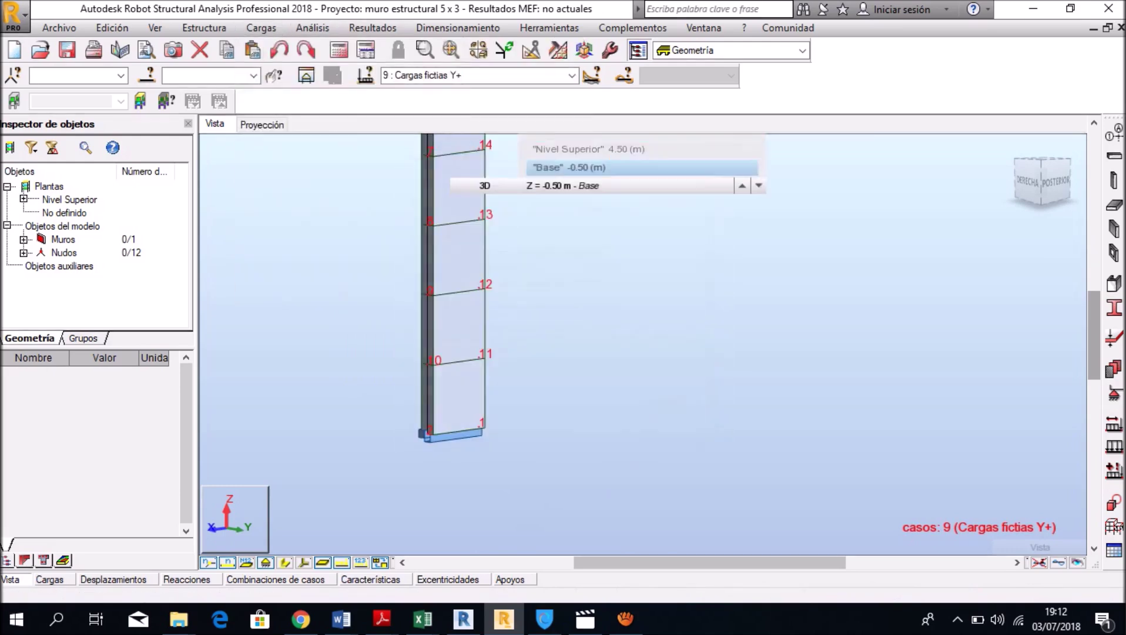
key(alt+c)
key(Down)
key(Down)
key(Return)
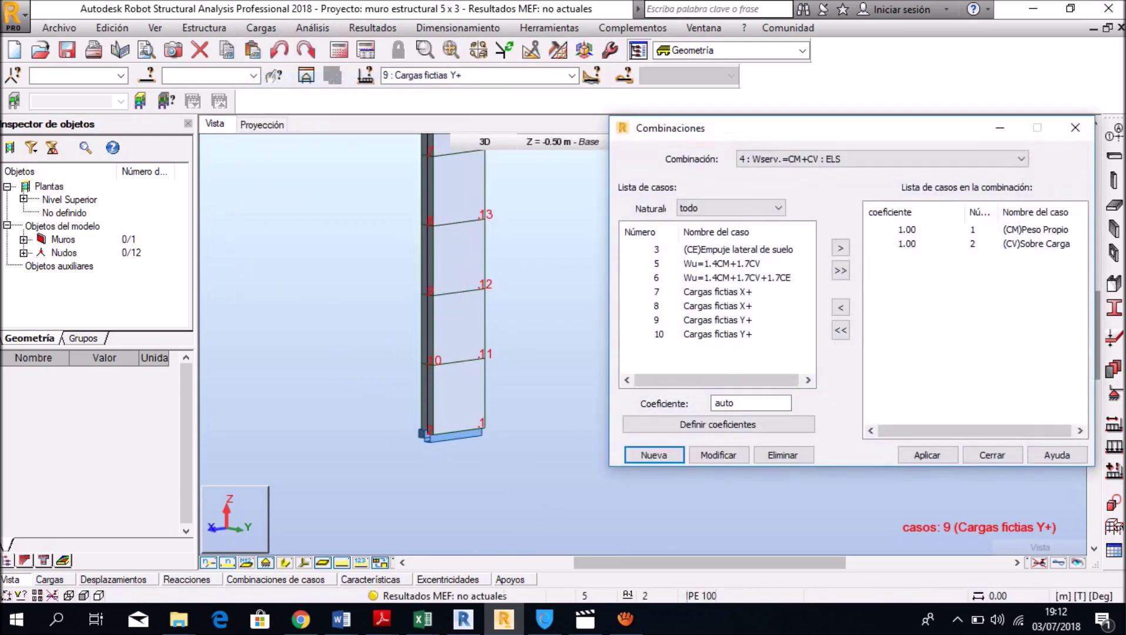
- Create new ELU combination 11 named WS=1.25(CM+CV)+CSX and accept its parameters
key(shift+Tab)
key(Tab)
key(Return)
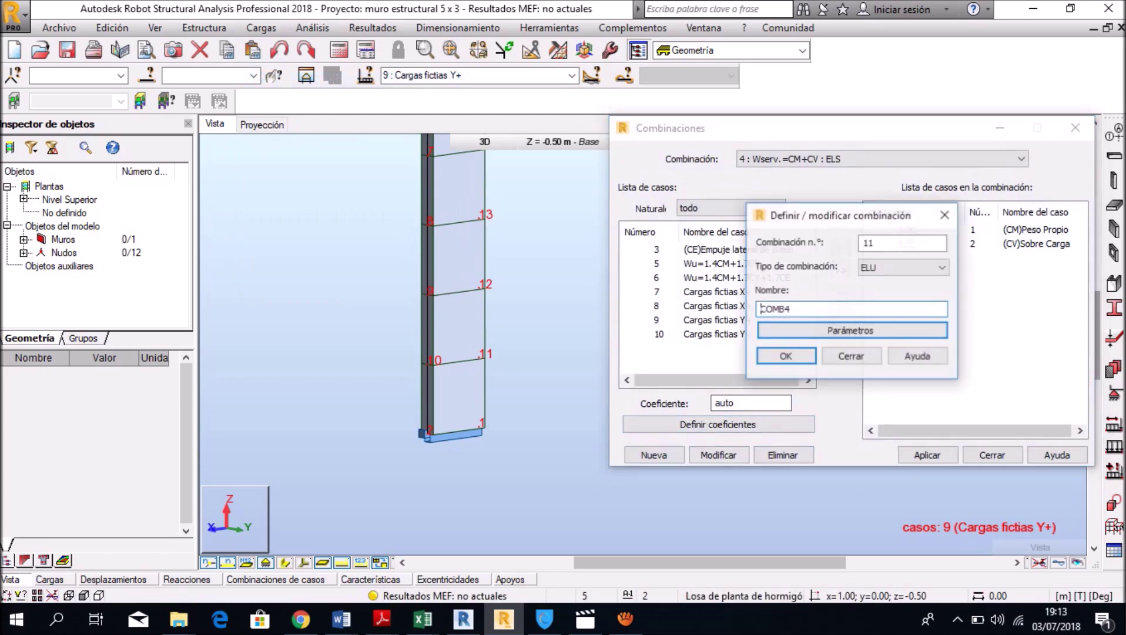
text(WS=)
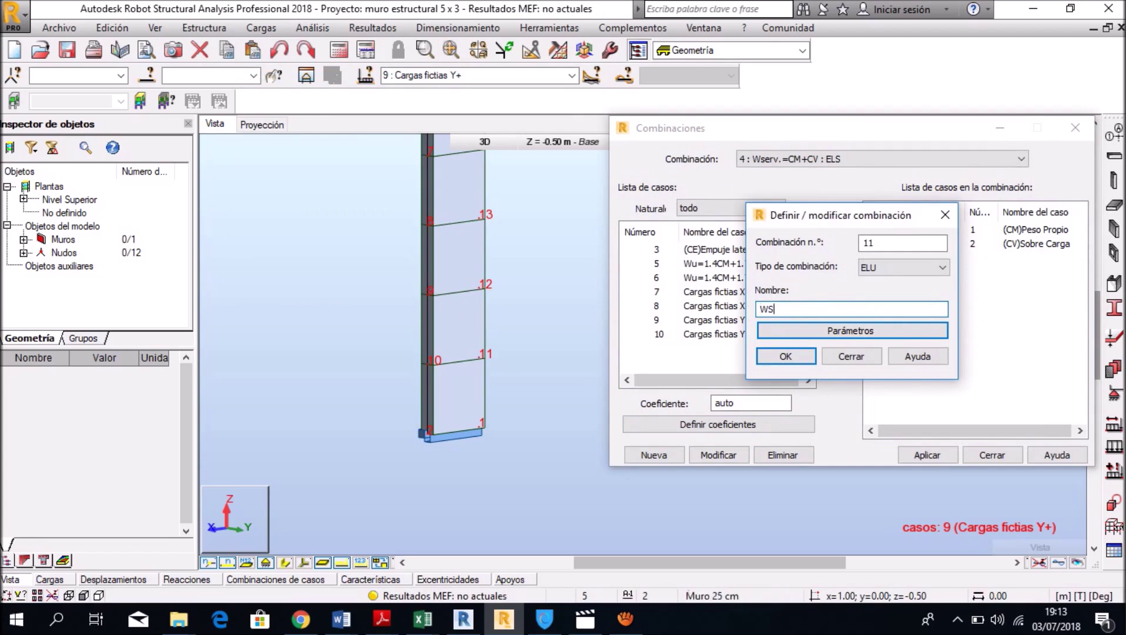
text(1.25(CM+C)
text(V)
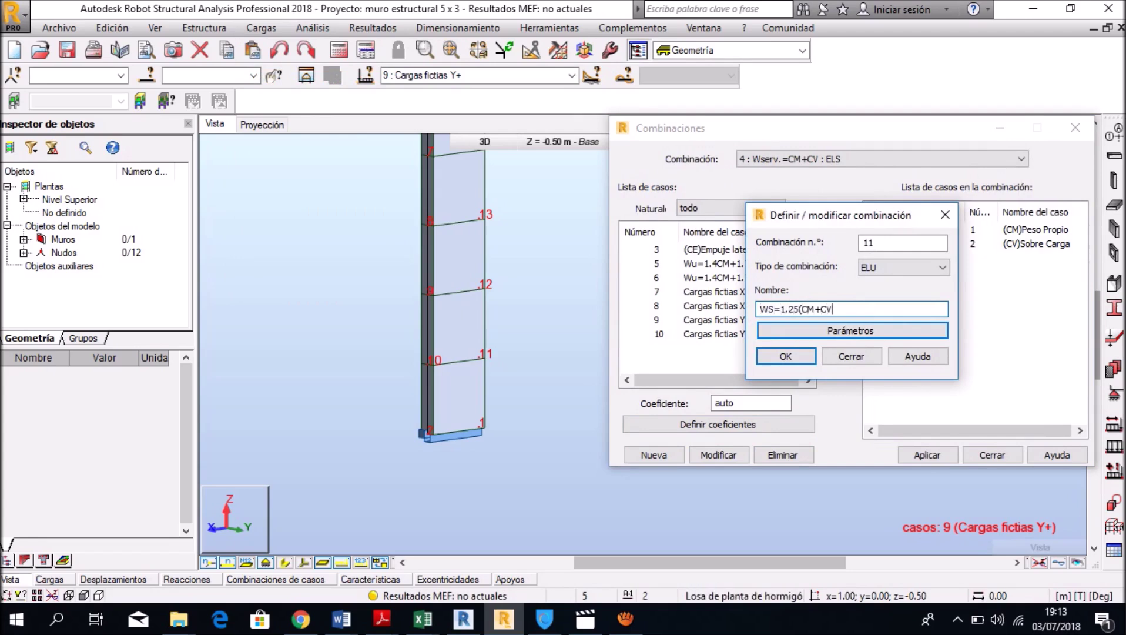
text()+CSX)
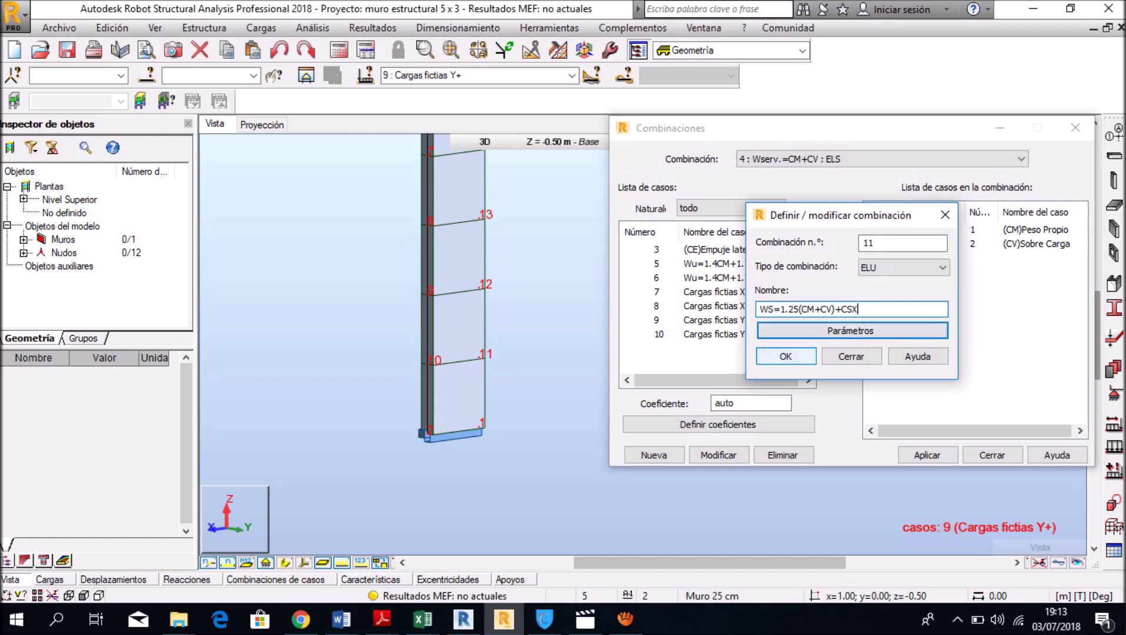
key(Return)
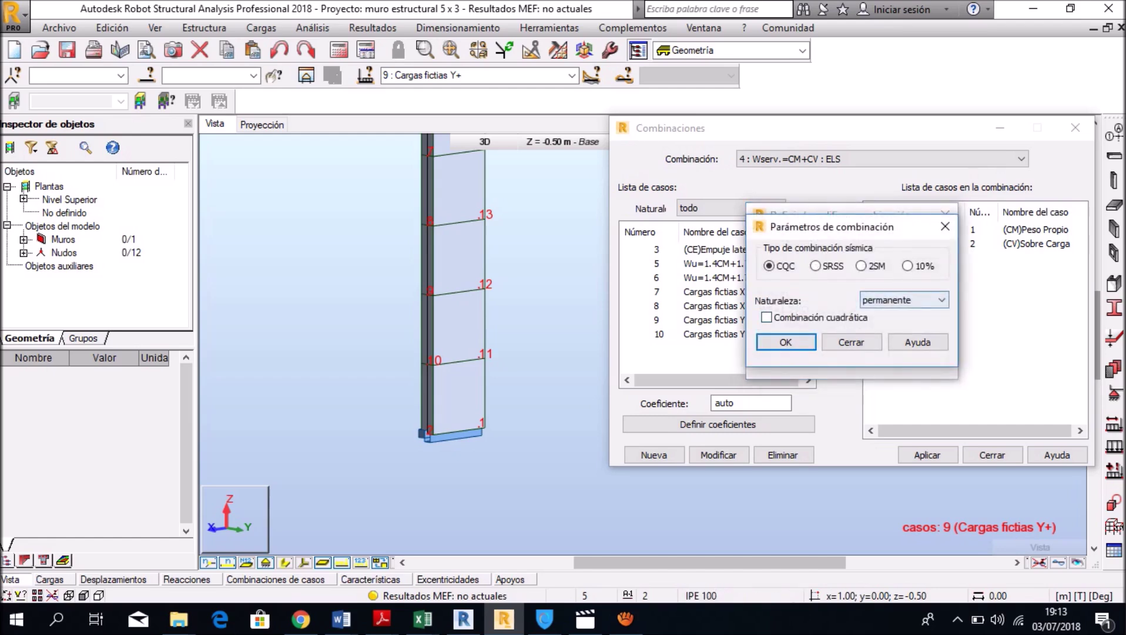
key(Return)
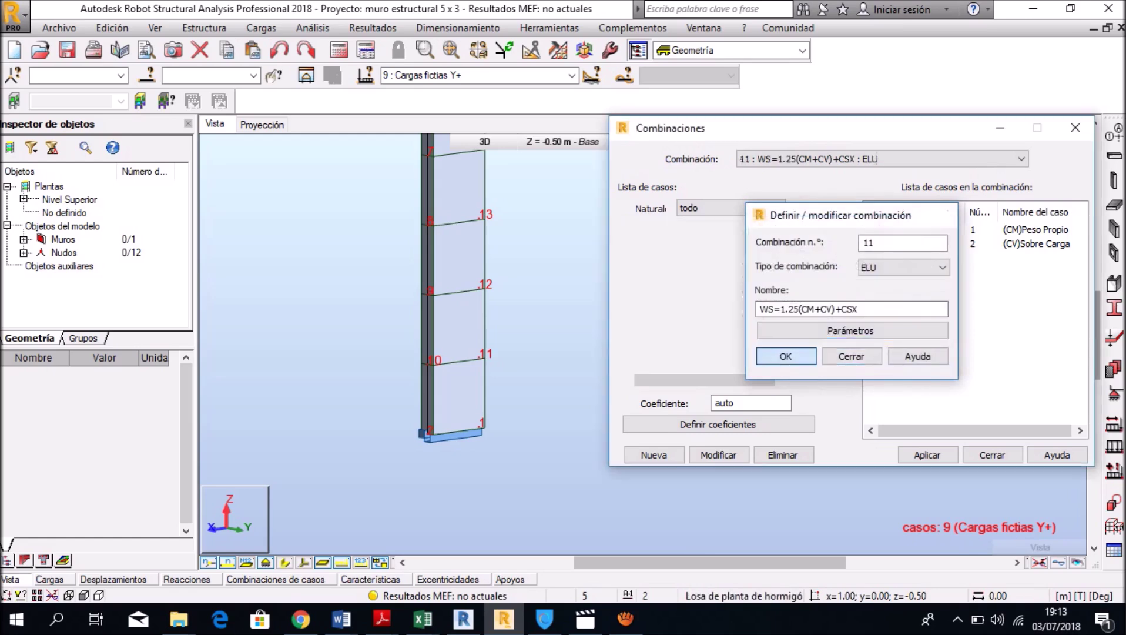
key(Return)
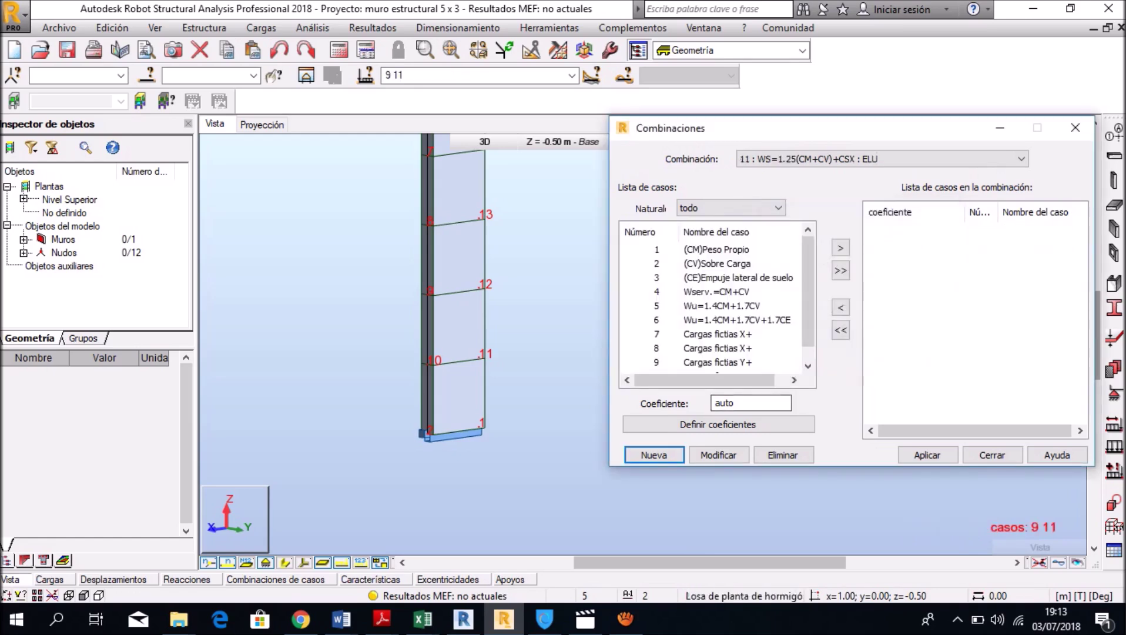
- Add load cases 1 and 2 to combination 11 at coefficient 1.25
key(Tab)
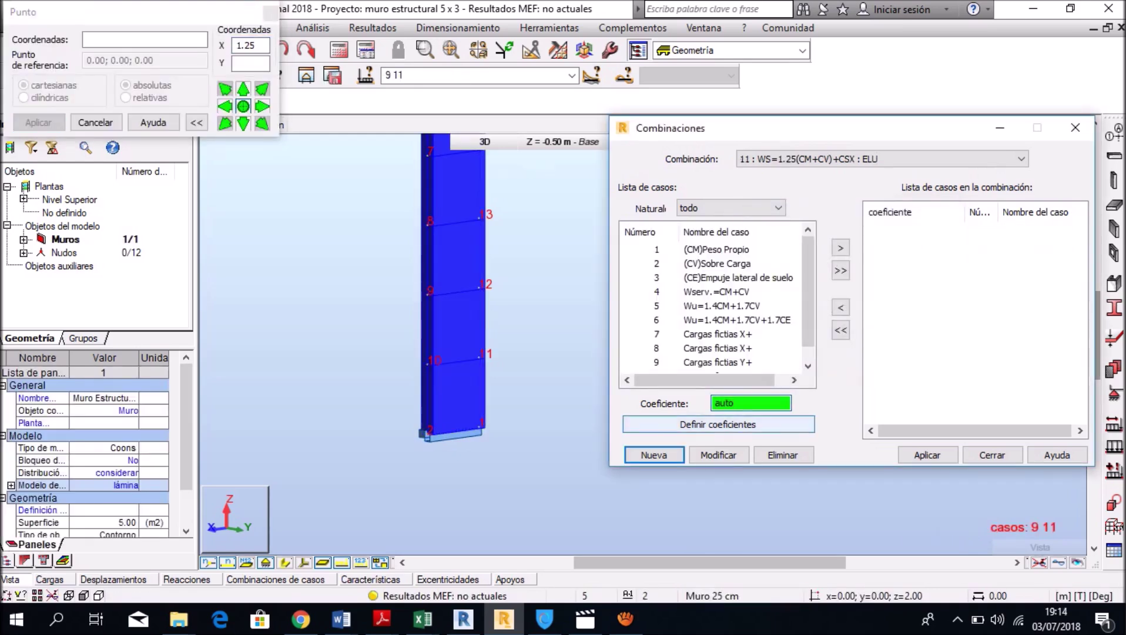
key(BackSpace)
key(BackSpace)
key(BackSpace)
key(BackSpace)
text(1.25)
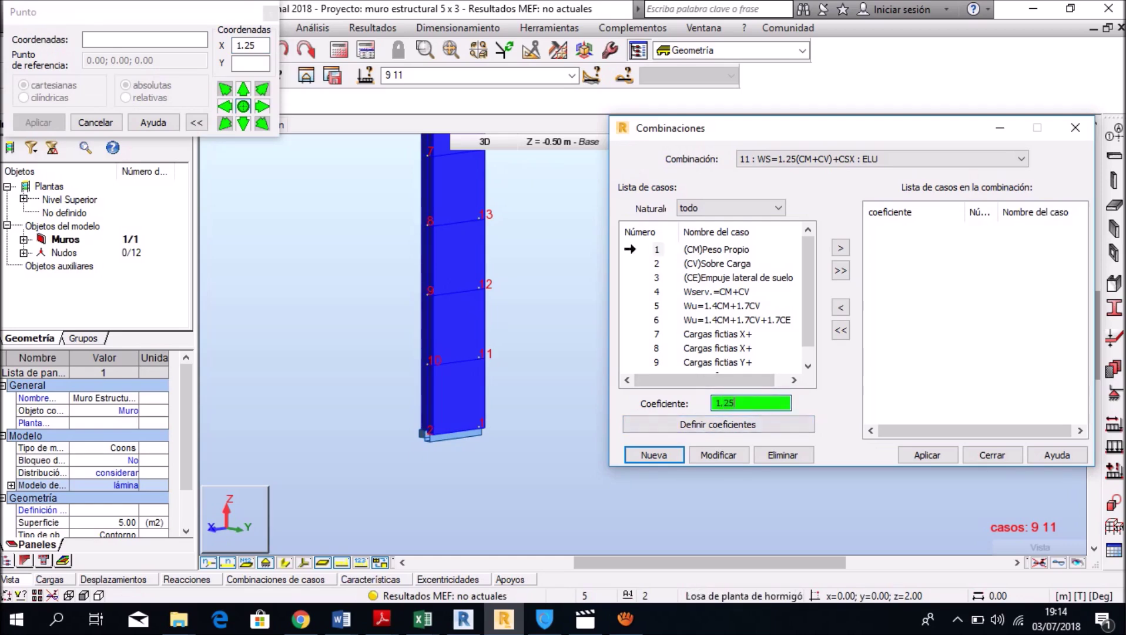
drag(656, 249, 657, 263)
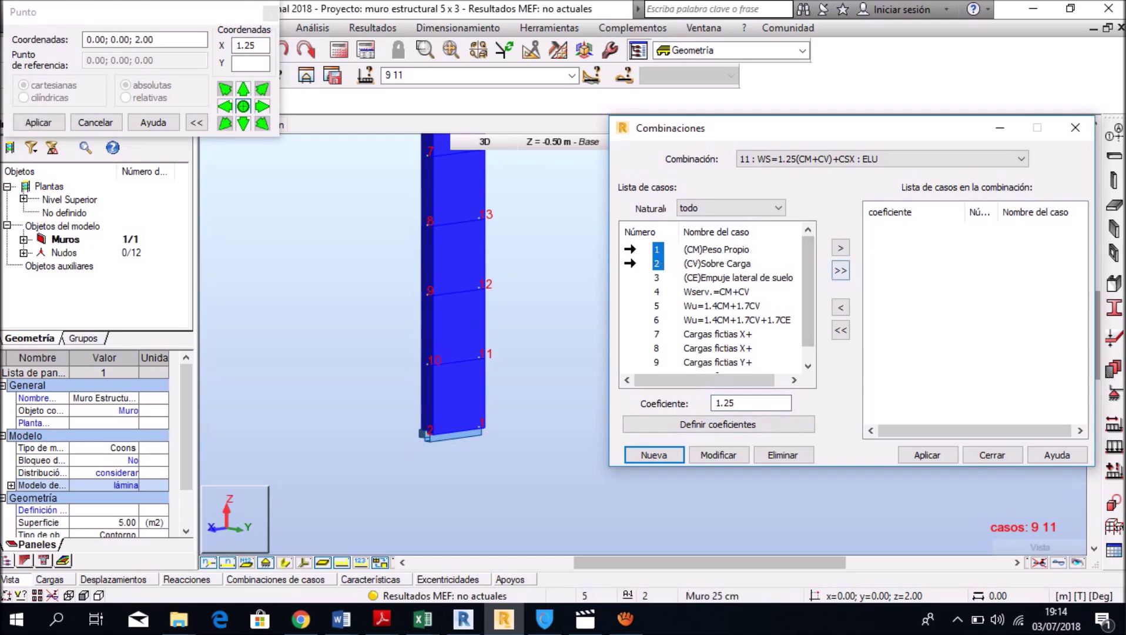
click(840, 248)
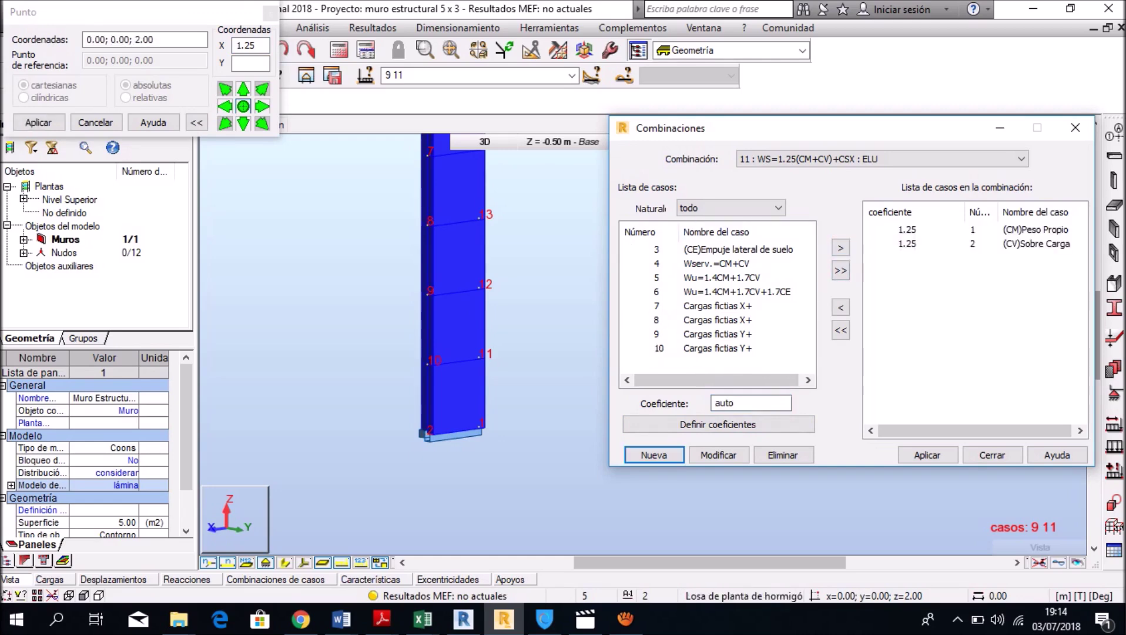
- Add notional cases 7 and 8 at coefficient 1.00, apply, and close the window
drag(656, 306, 656, 320)
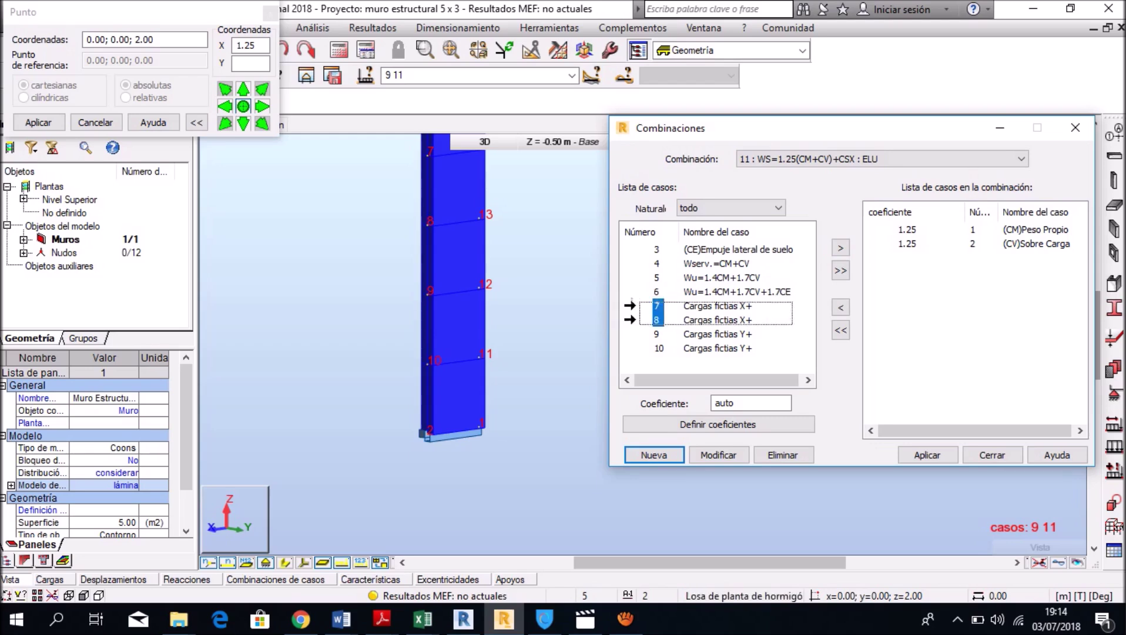
click(750, 403)
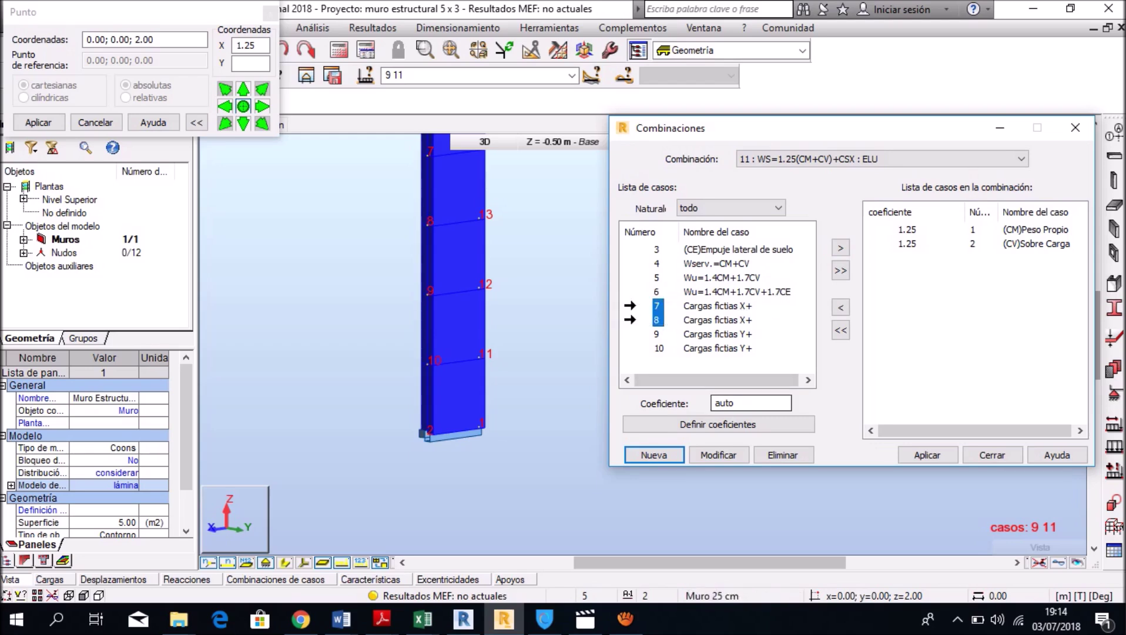
key(Tab)
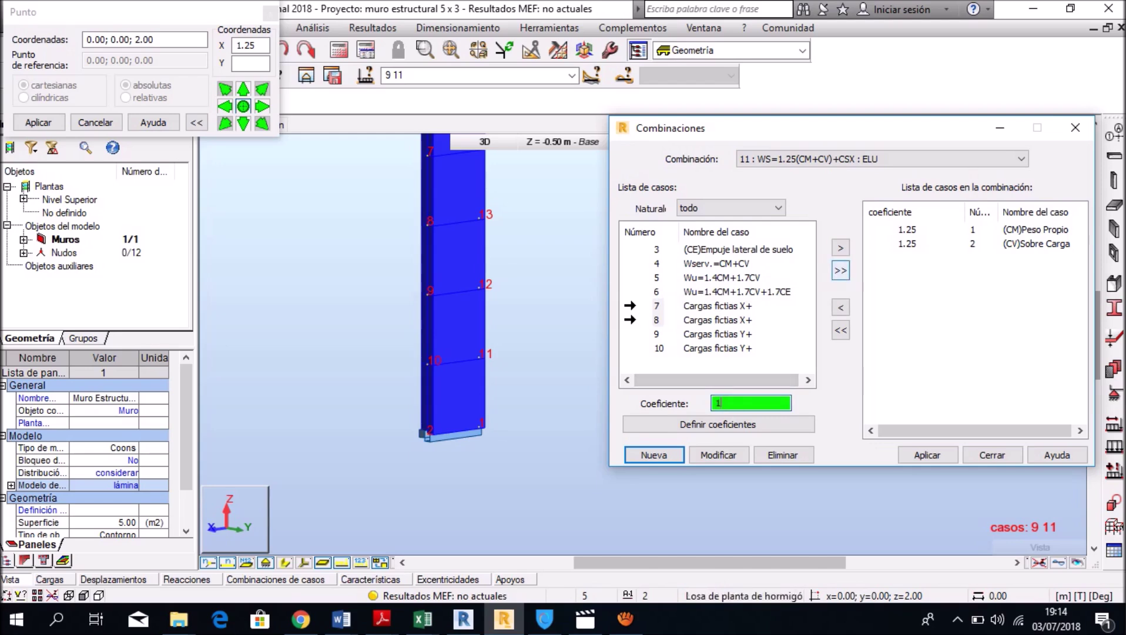
click(840, 247)
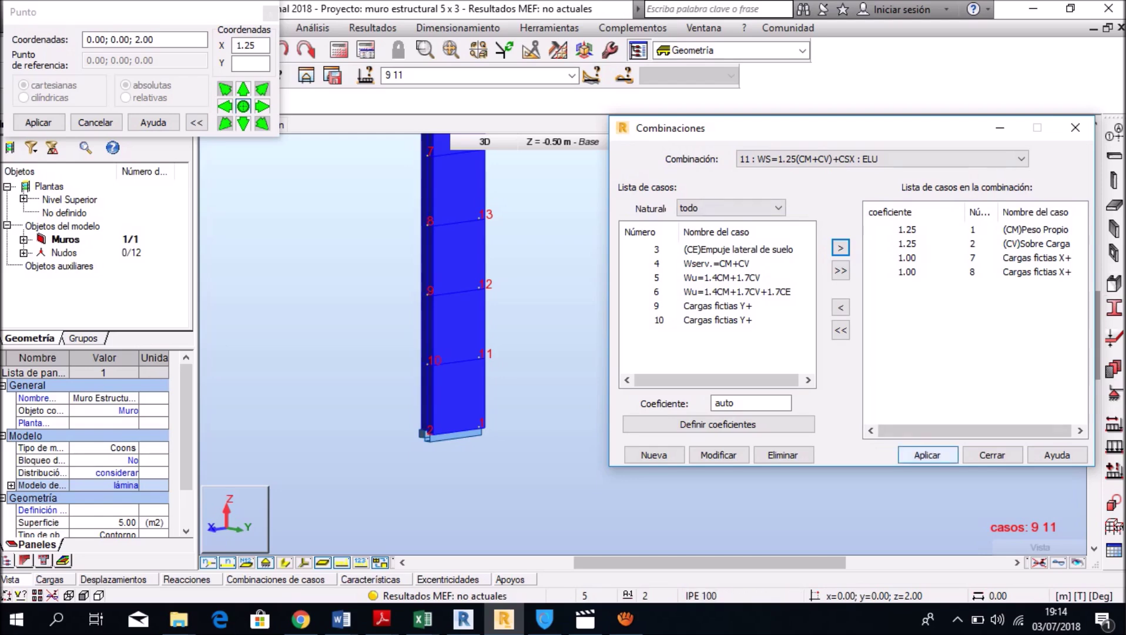
click(992, 455)
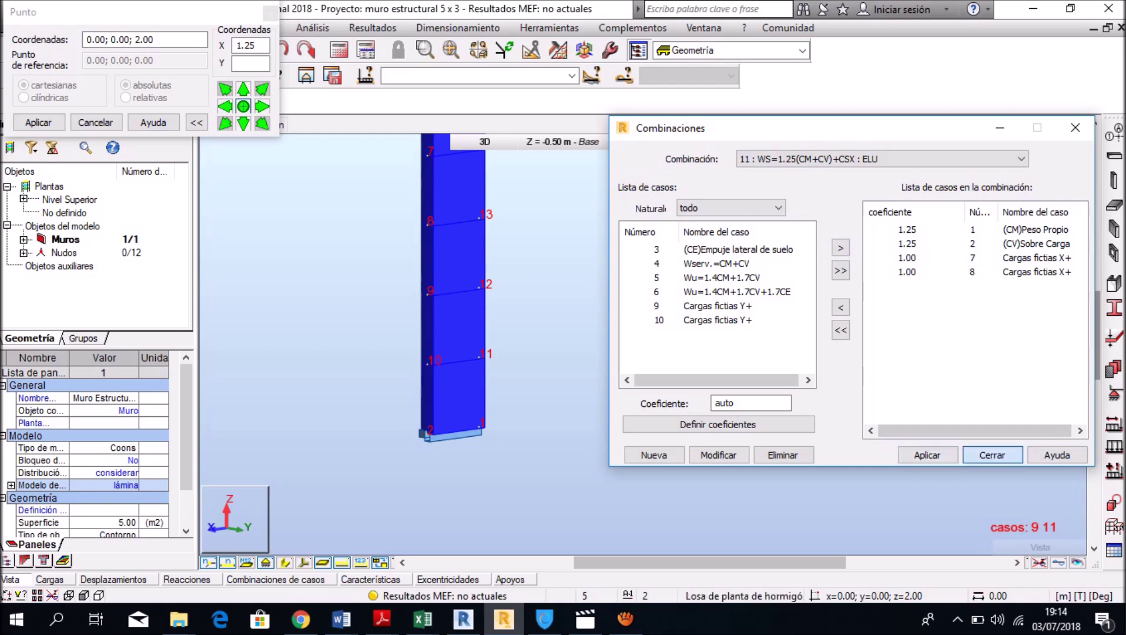
click(271, 11)
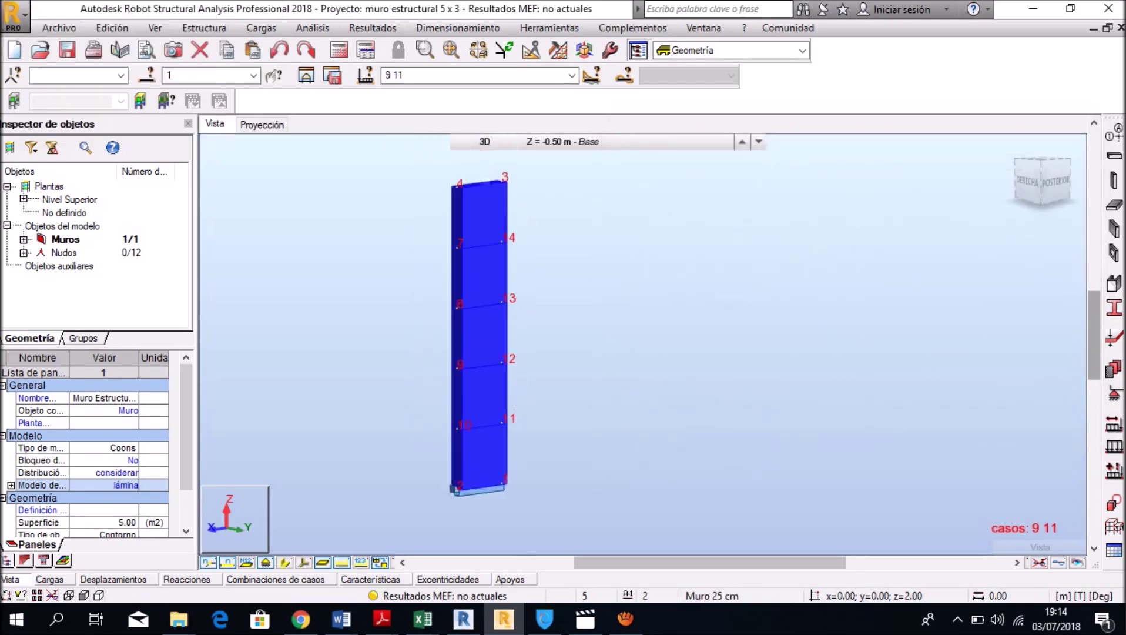
- Review the Tabla - combinaciones Edición view with a widened Nombre column, then rerun Calcular
click(366, 75)
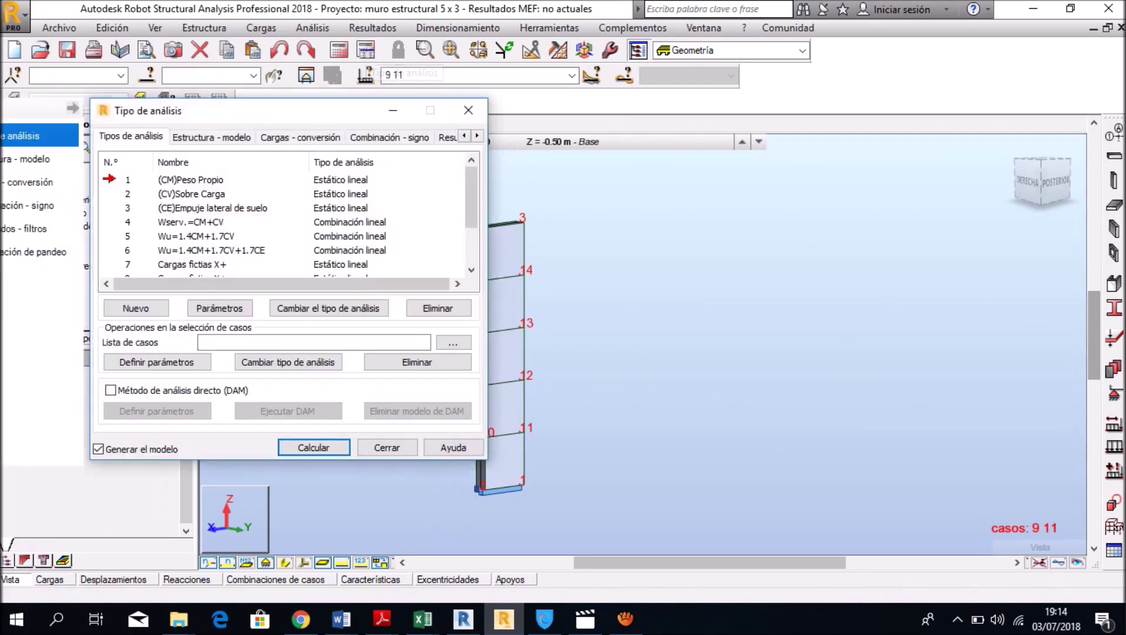
click(312, 28)
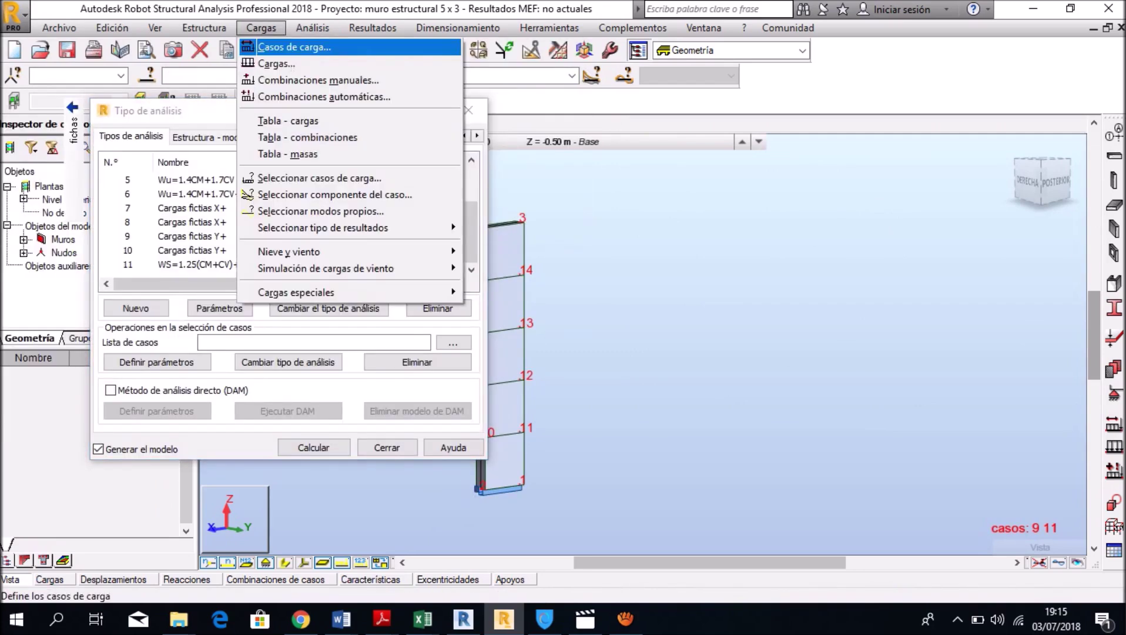
click(280, 155)
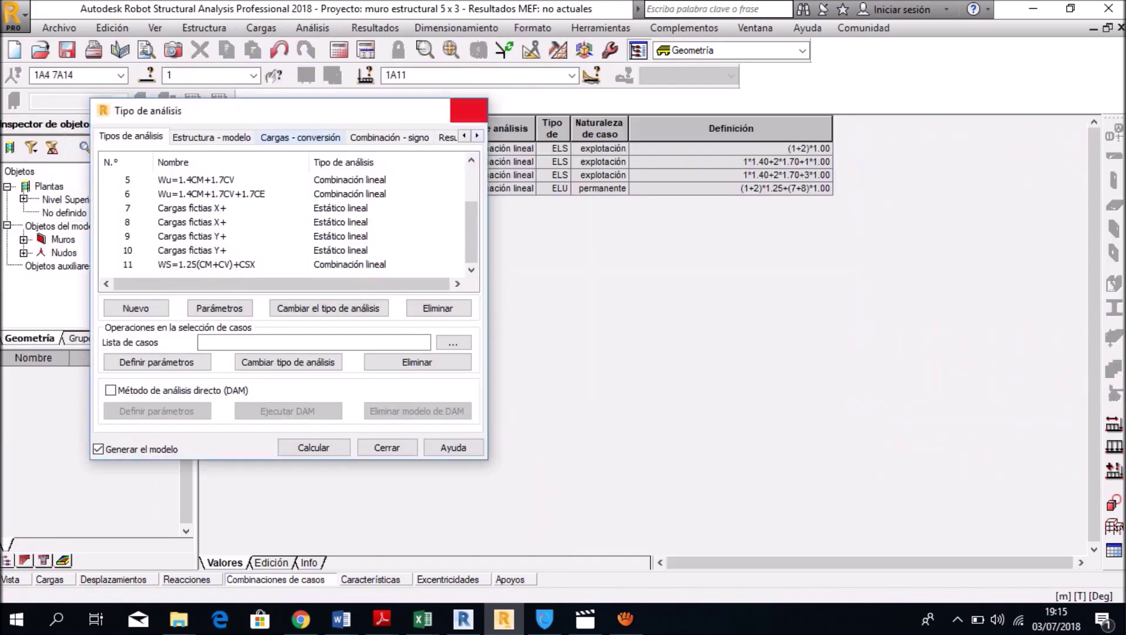
click(469, 110)
click(271, 562)
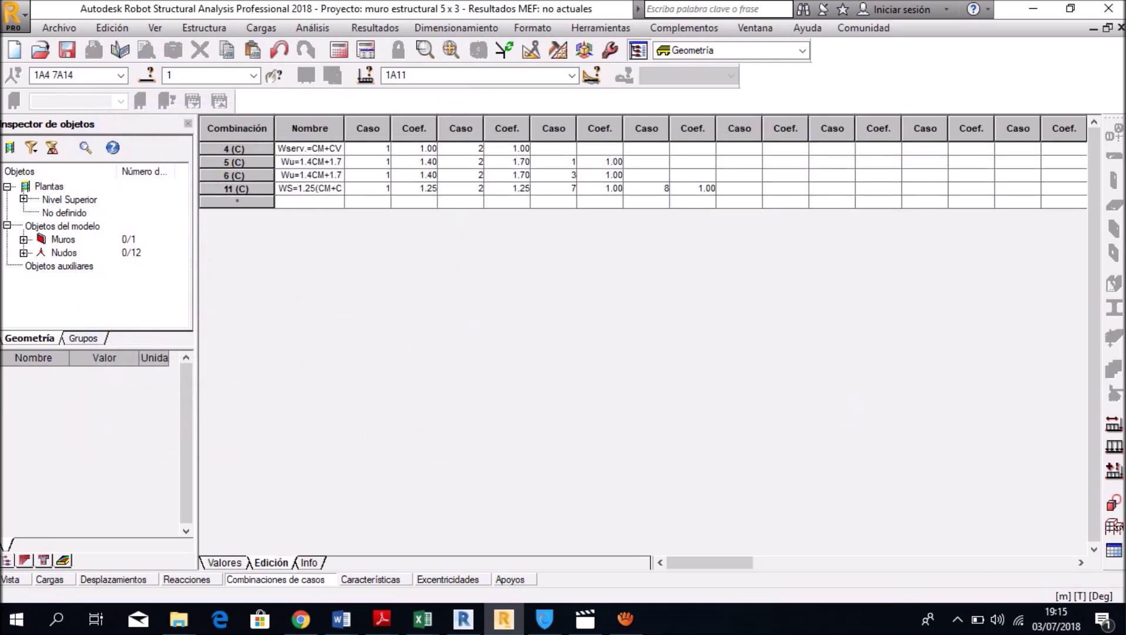
drag(344, 129, 472, 128)
click(495, 161)
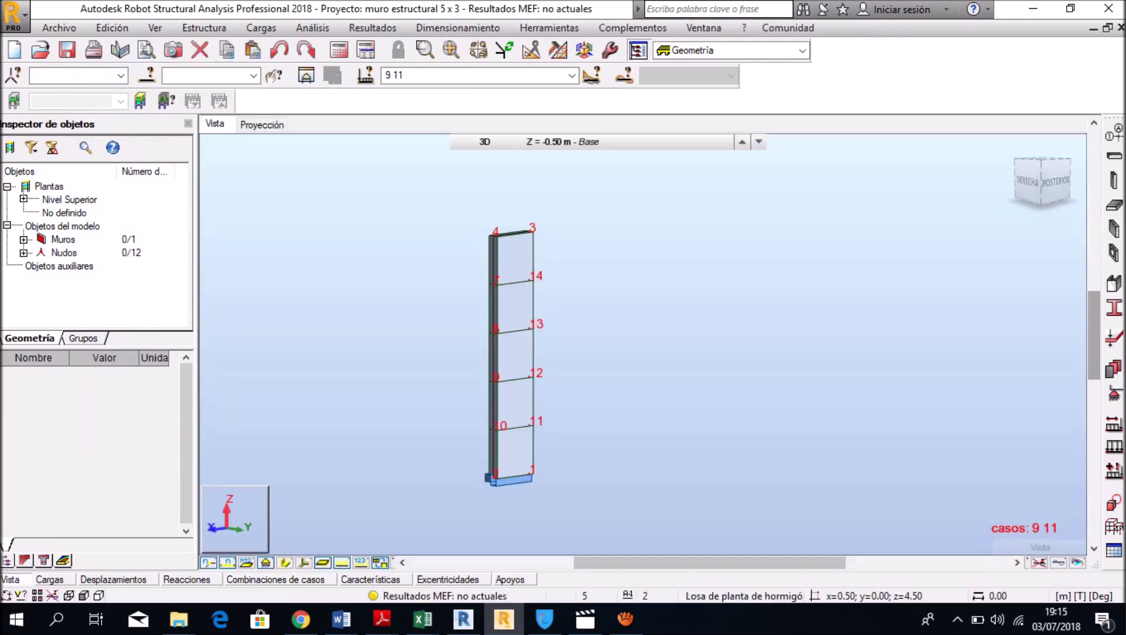
click(339, 50)
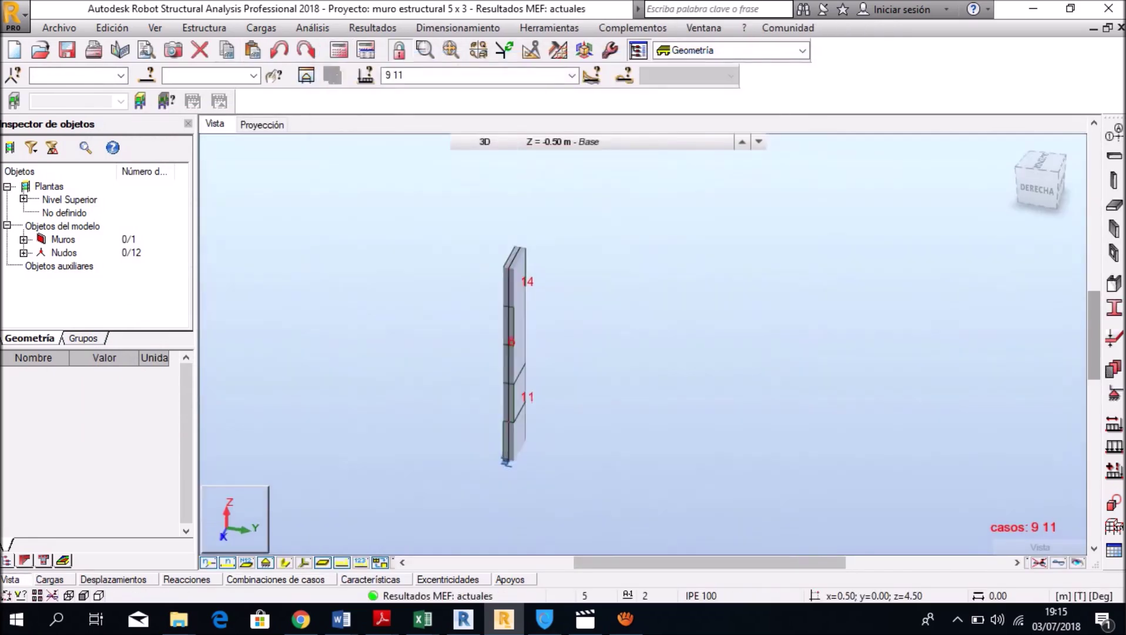
click(572, 75)
- Show combination 11 WS=1.25(CM+CV)+CSX results on the wall model in T/m2
click(438, 198)
scroll(528, 329, up, 5)
scroll(529, 329, down, 5)
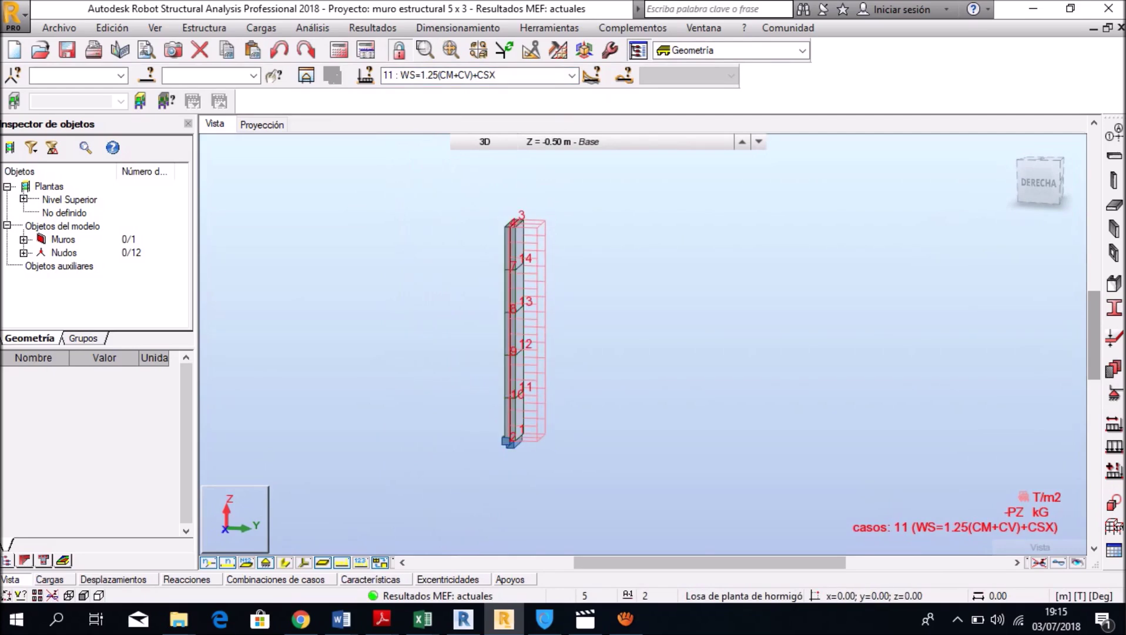
click(312, 28)
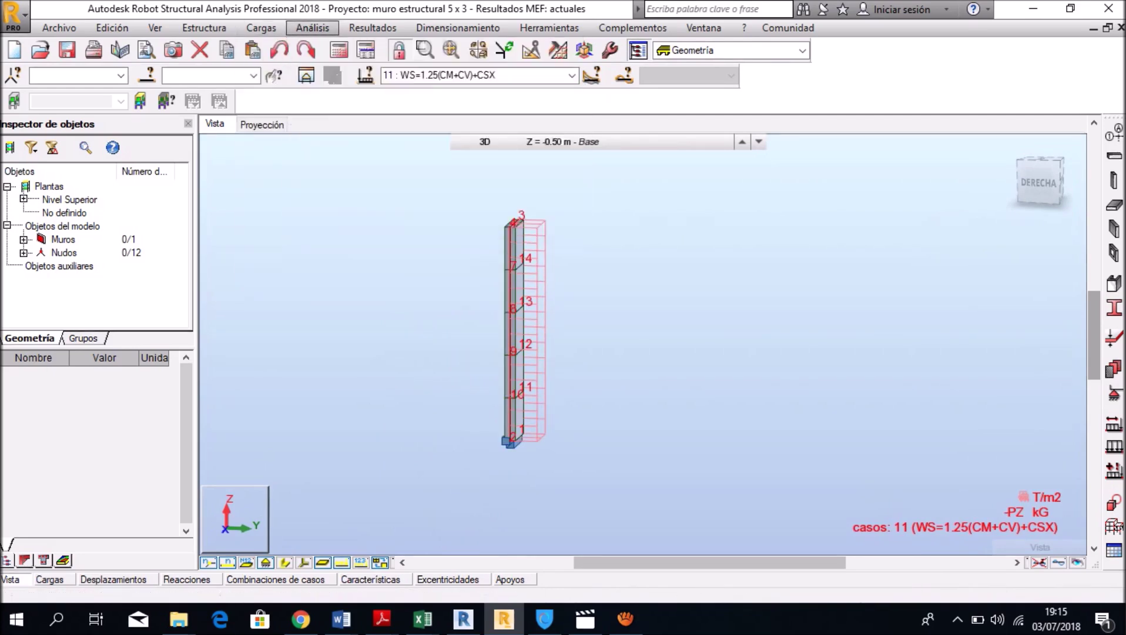
click(802, 50)
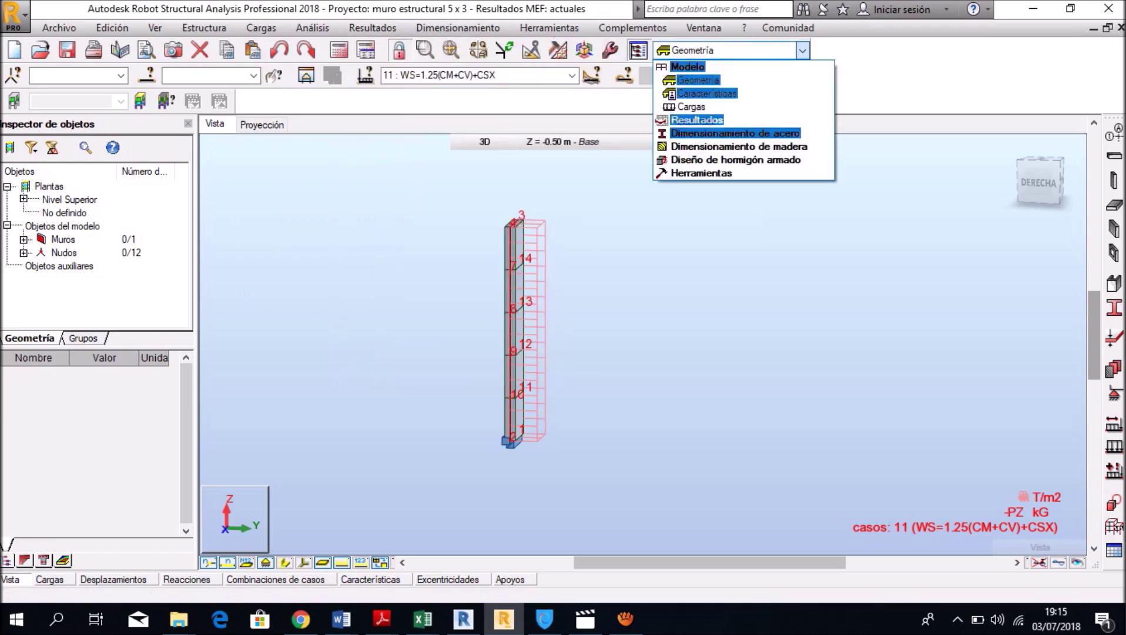
- Switch to the Resultados - mapas layout and map principal shear force Q(1-2) on the wall
key(Return)
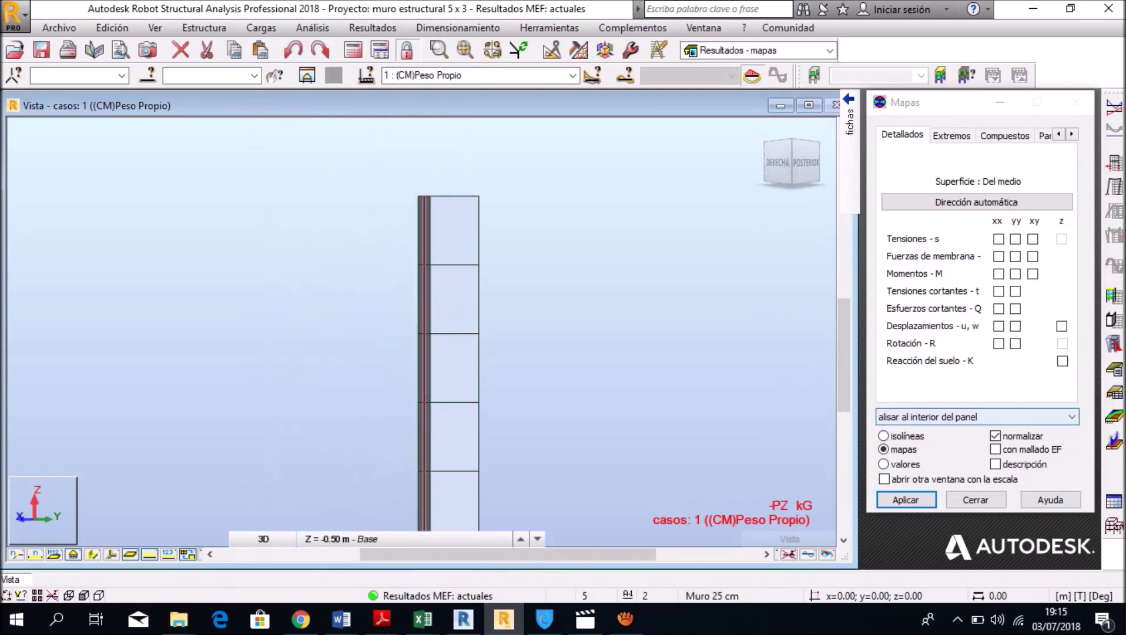
click(905, 499)
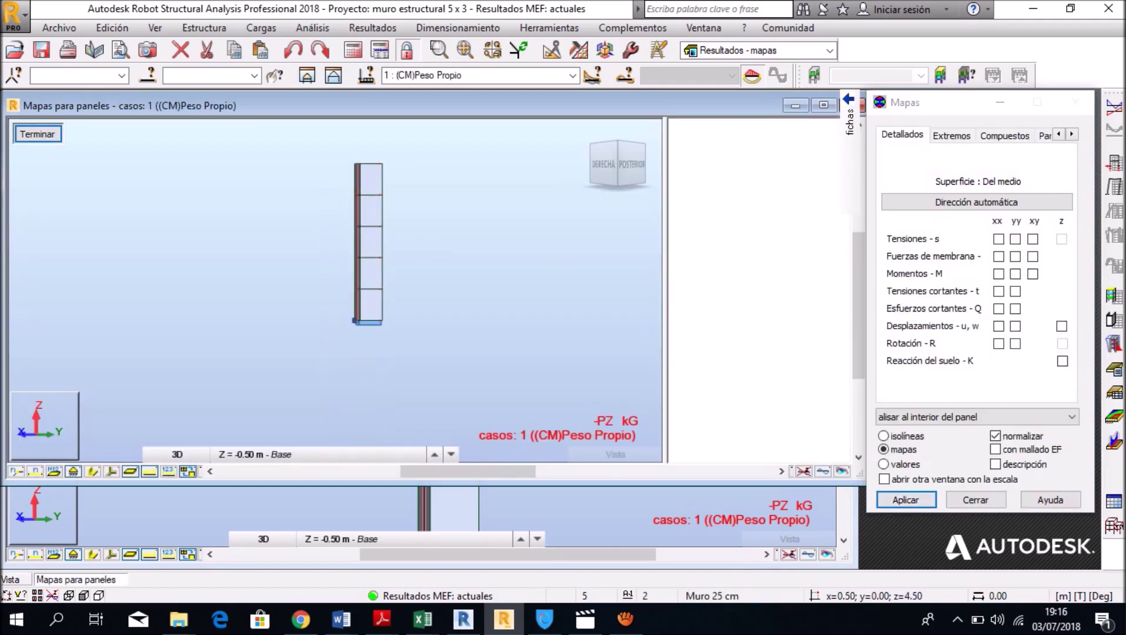
click(951, 135)
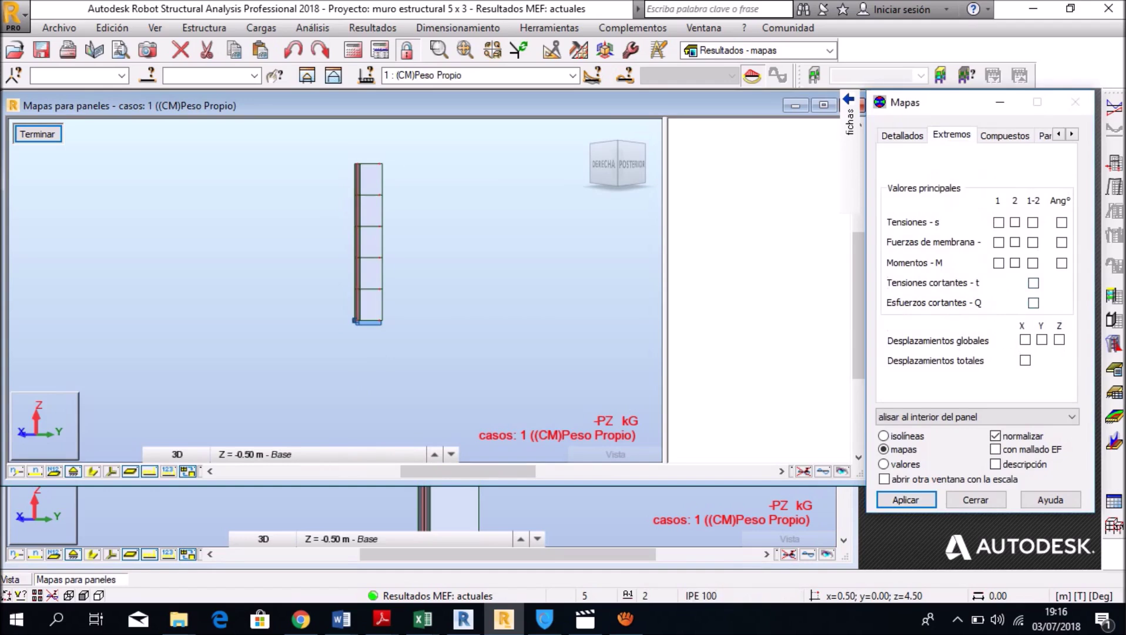
click(1033, 302)
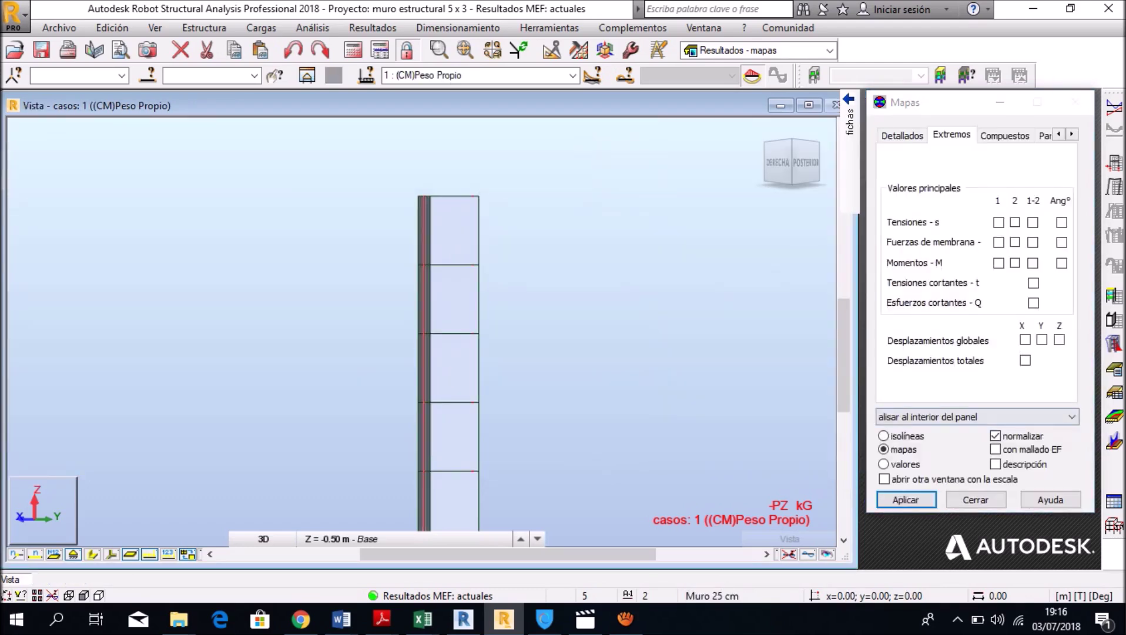
click(1033, 302)
click(906, 499)
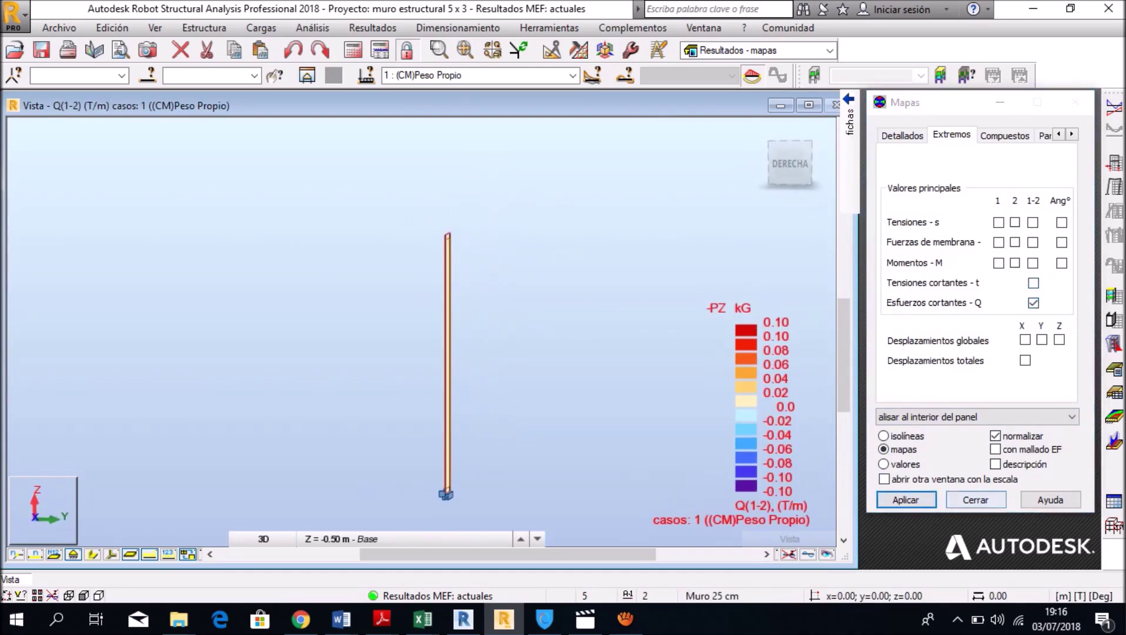
click(976, 499)
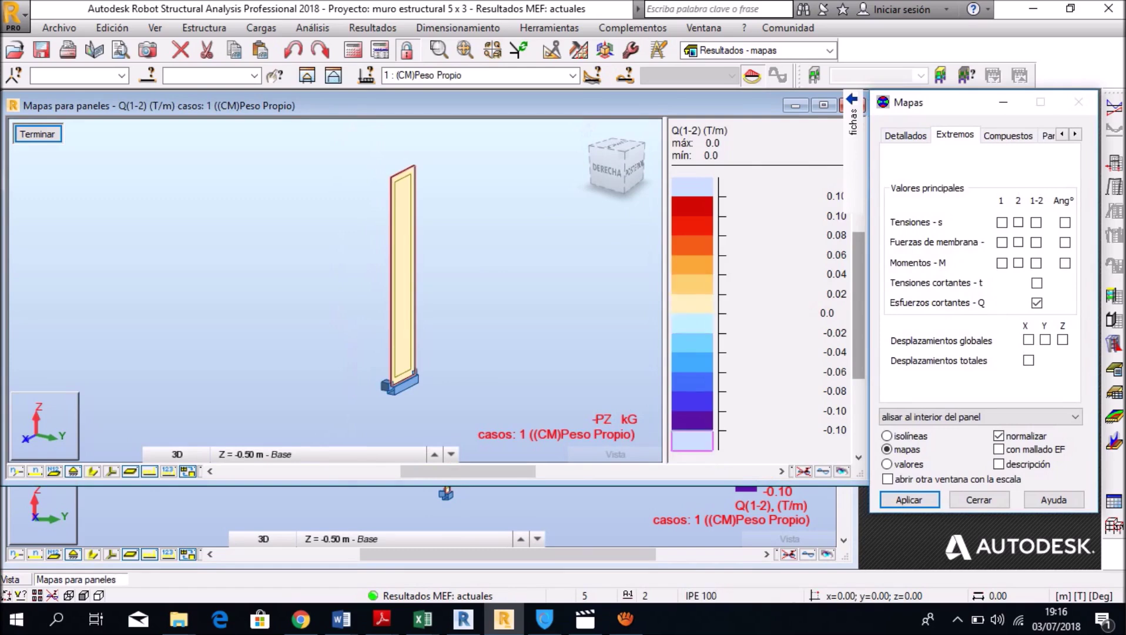
click(571, 75)
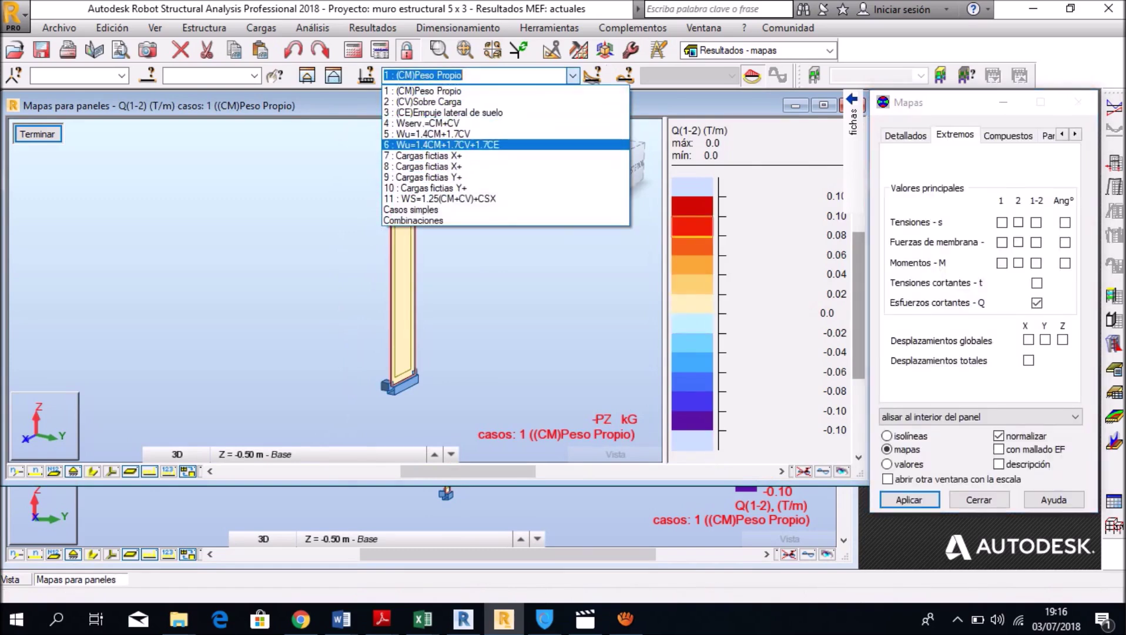
- For case 6 Wu=1.4CM+1.7CV+1.7CE, replace the shear map with the principal moment M 1-2 map
click(447, 145)
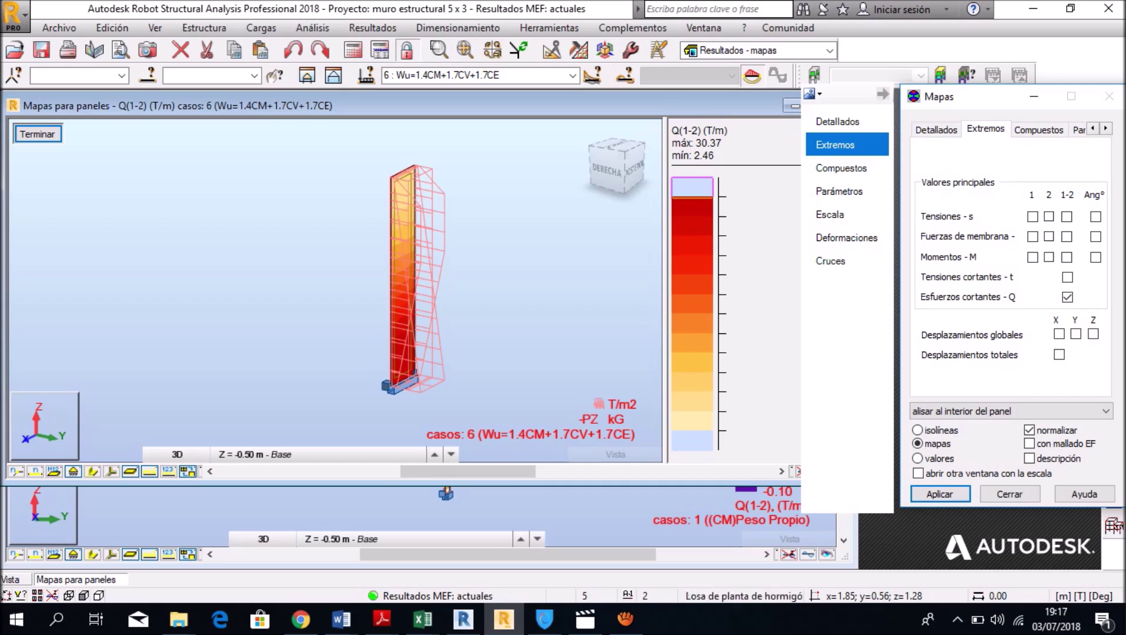
click(1067, 297)
click(1068, 257)
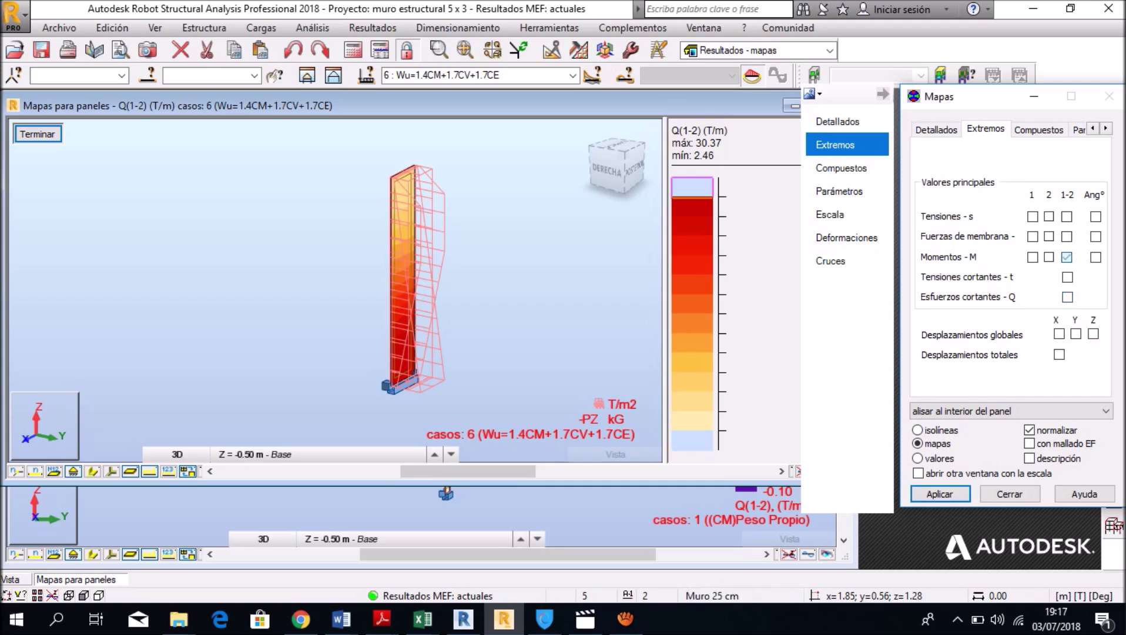
click(939, 494)
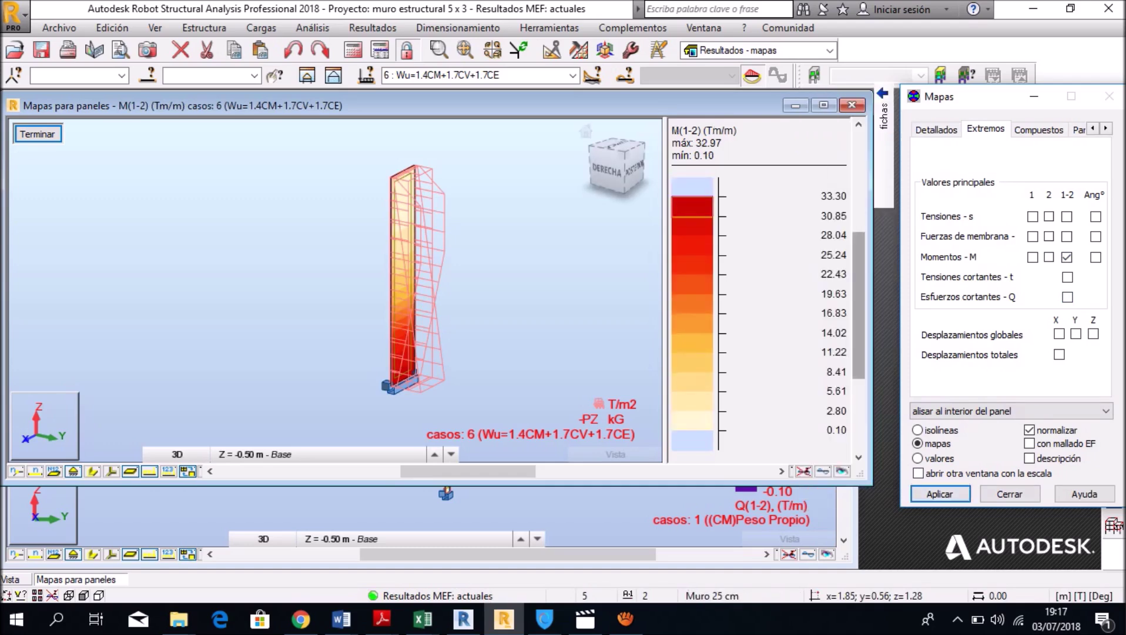
- Map the principal moment direction angle, shown for combination 11 WS=1.25(CM+CV)+CSX
click(1096, 257)
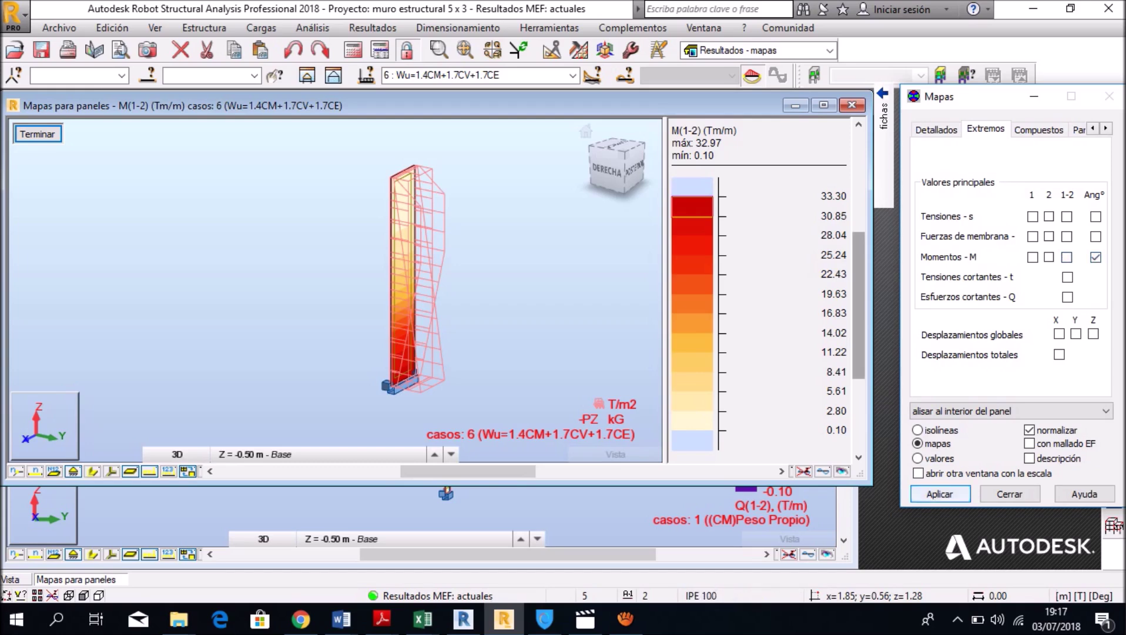
click(939, 494)
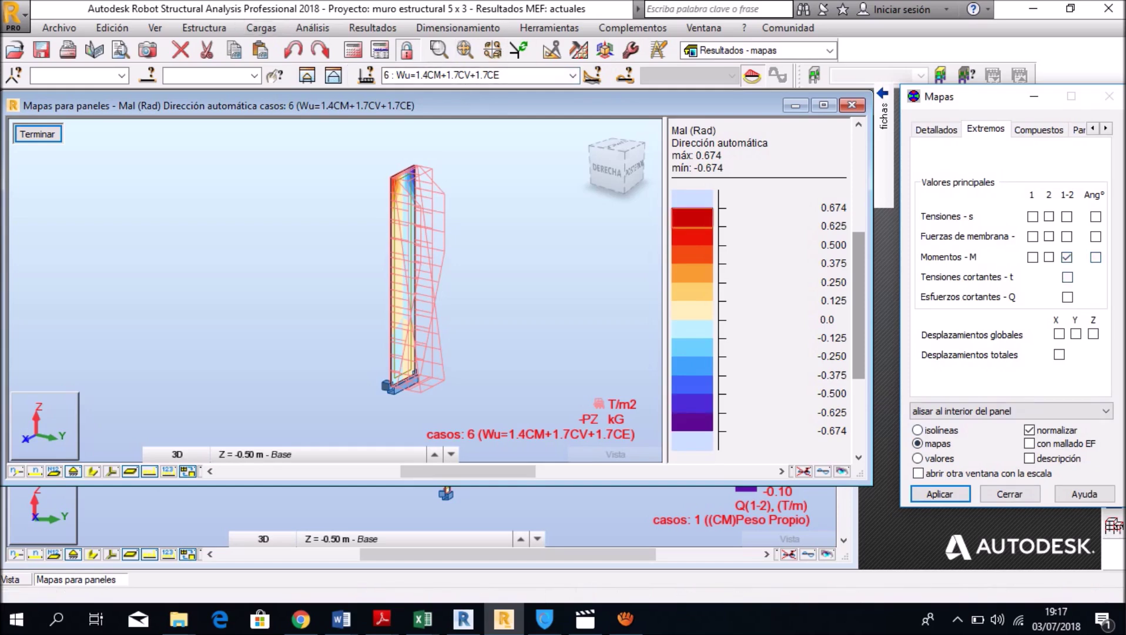
click(572, 75)
click(447, 198)
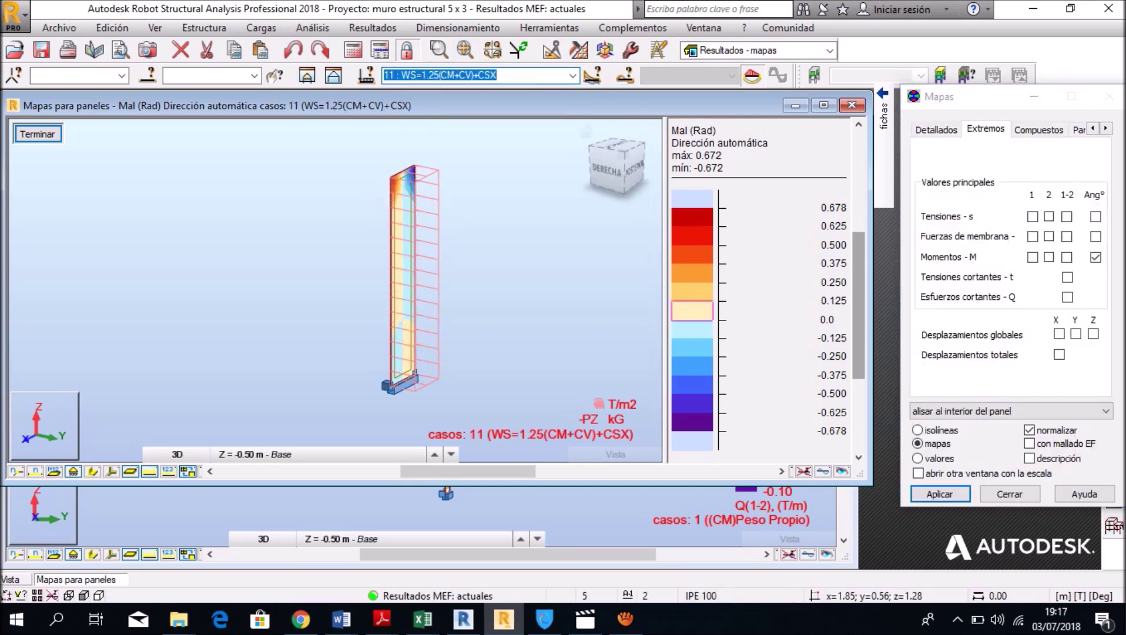
- Reapply the M(1-2) moment map and show it for combination 6
click(1067, 257)
click(940, 494)
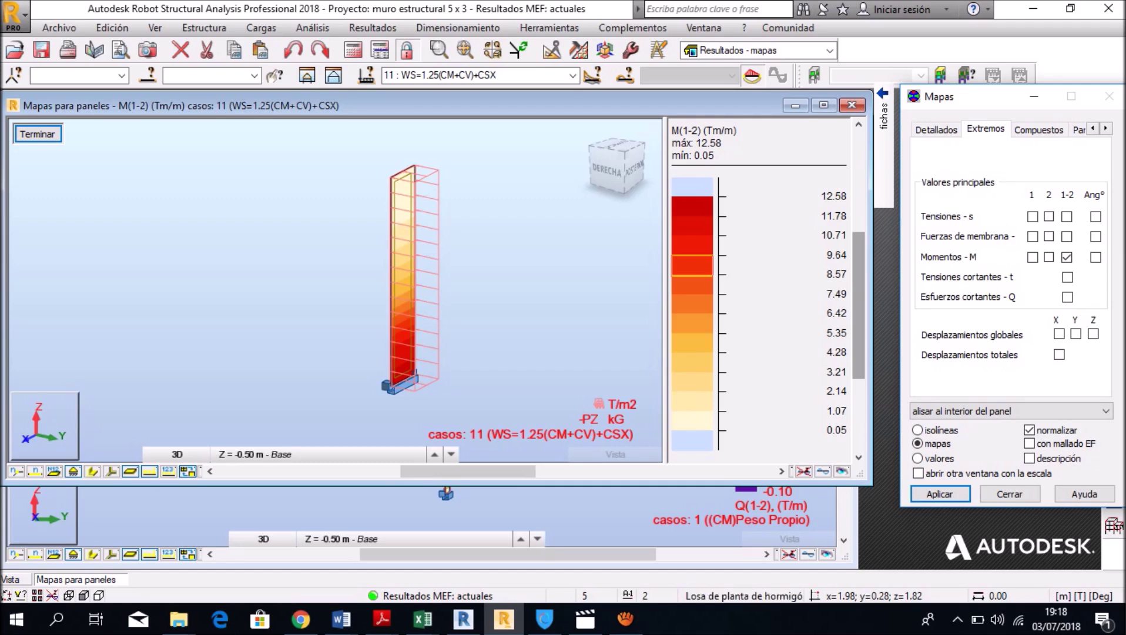
middle_drag(411, 264, 356, 347)
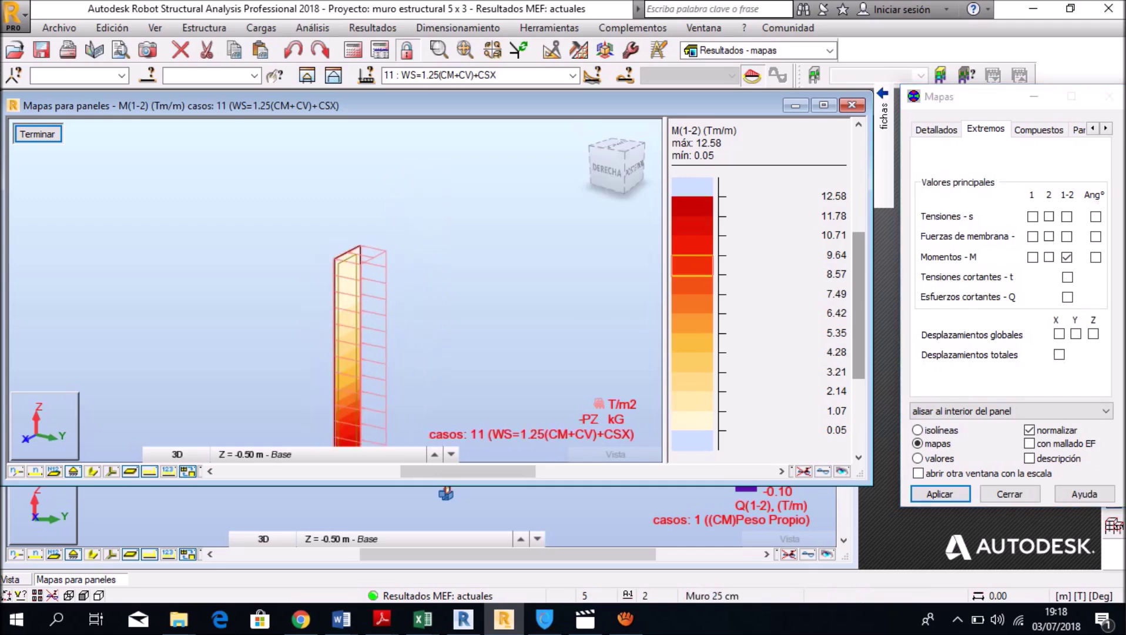
click(571, 74)
key(Up)
key(Up)
key(Return)
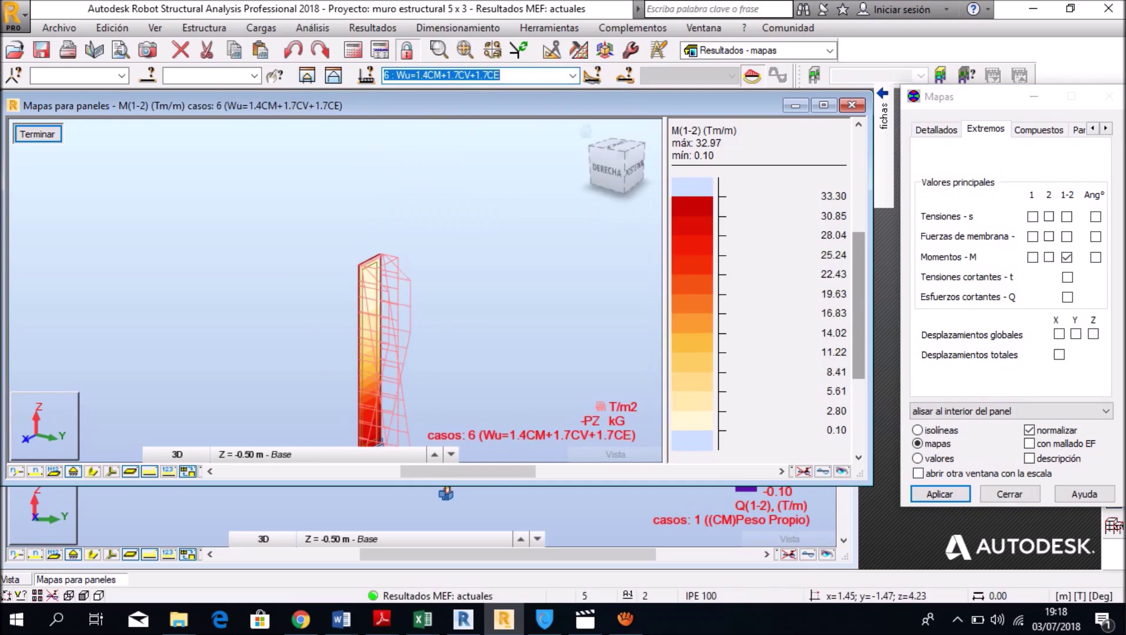
- Pan around the moment map, then close the Mapas para paneles window
middle_drag(517, 158, 430, 149)
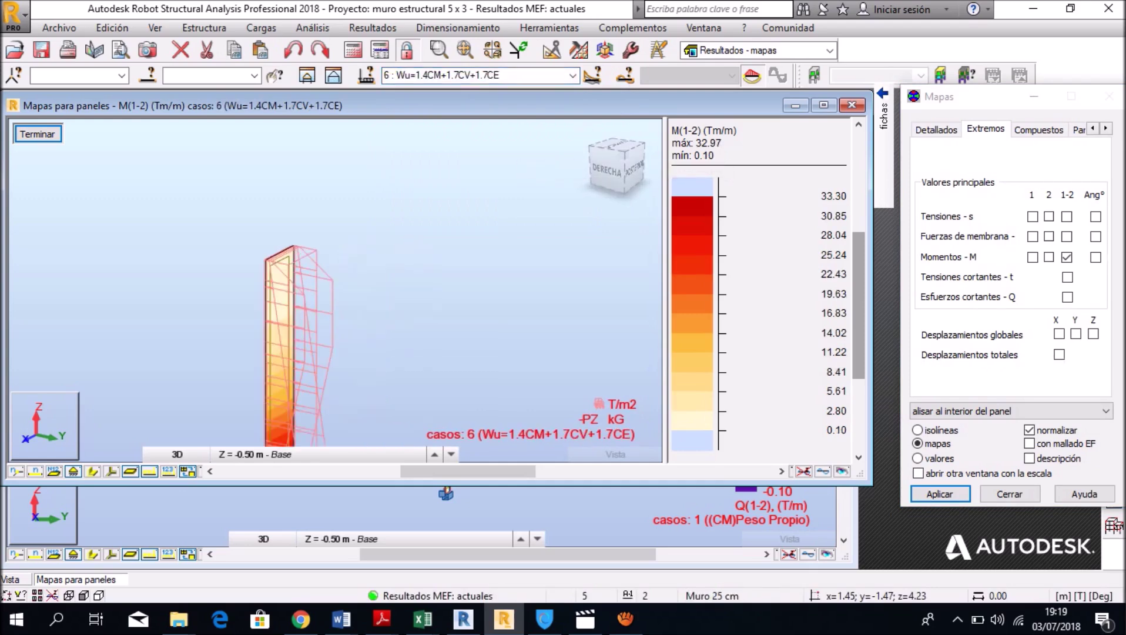
middle_drag(315, 346, 350, 298)
click(830, 51)
click(728, 88)
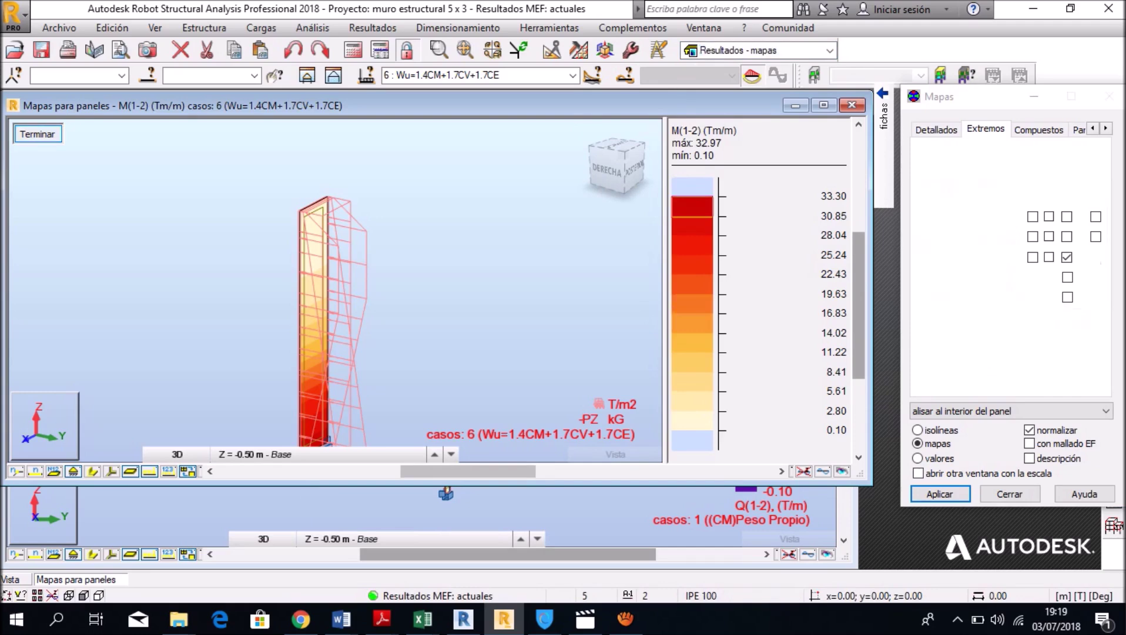
key(Escape)
right_click(383, 242)
key(Escape)
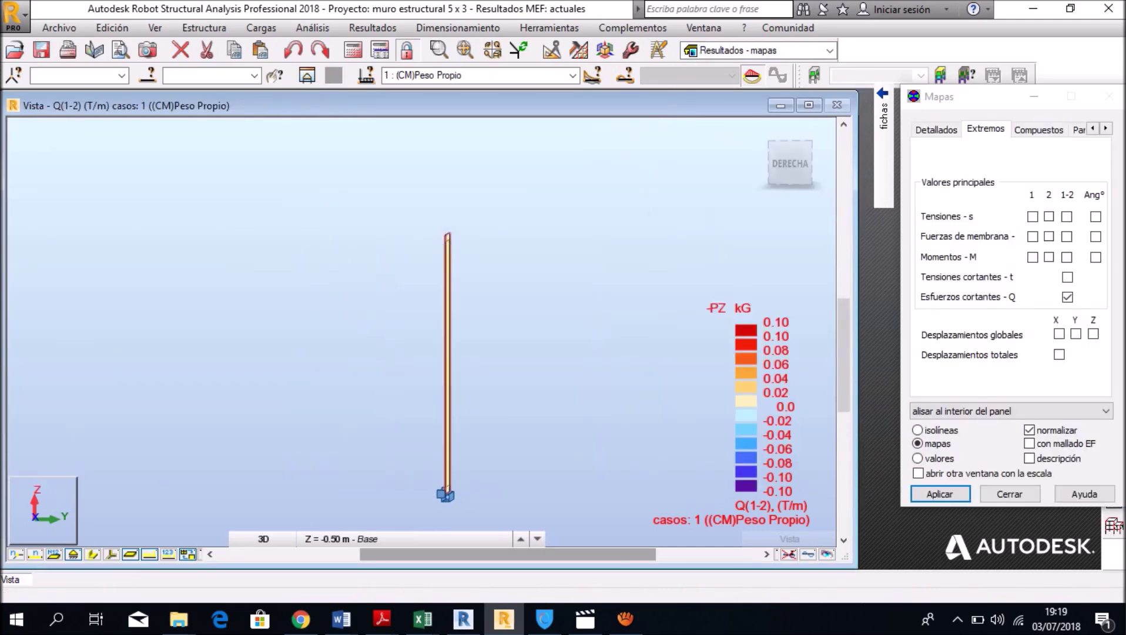
- Remove the Q shear map from the wall and switch to the Modelo layout
click(1068, 297)
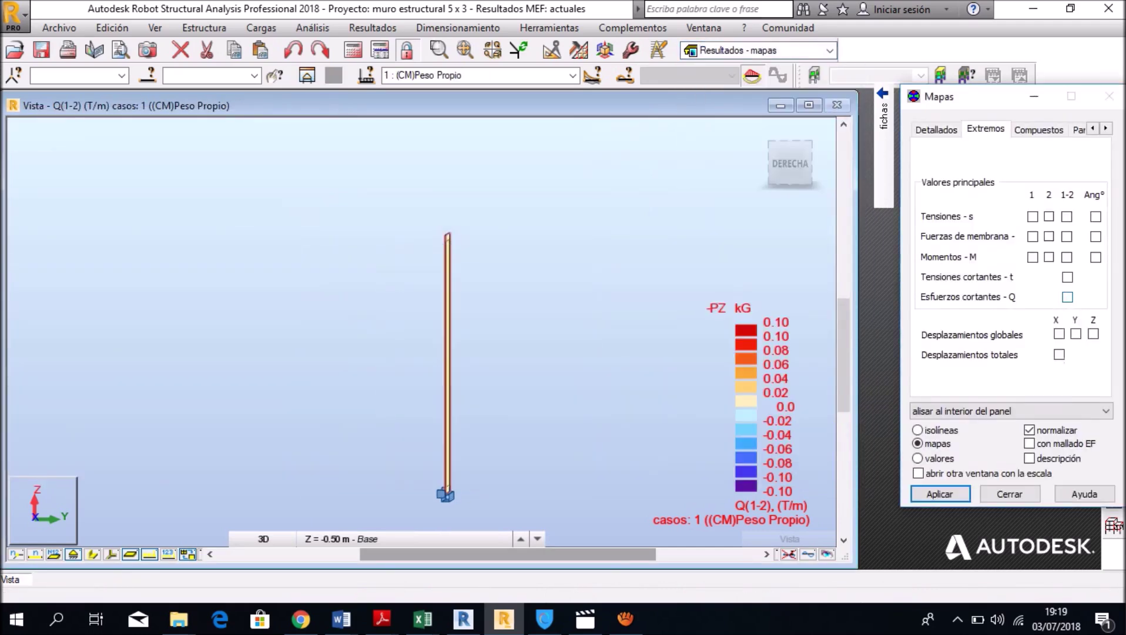
click(939, 493)
click(936, 128)
click(985, 129)
click(936, 129)
click(986, 129)
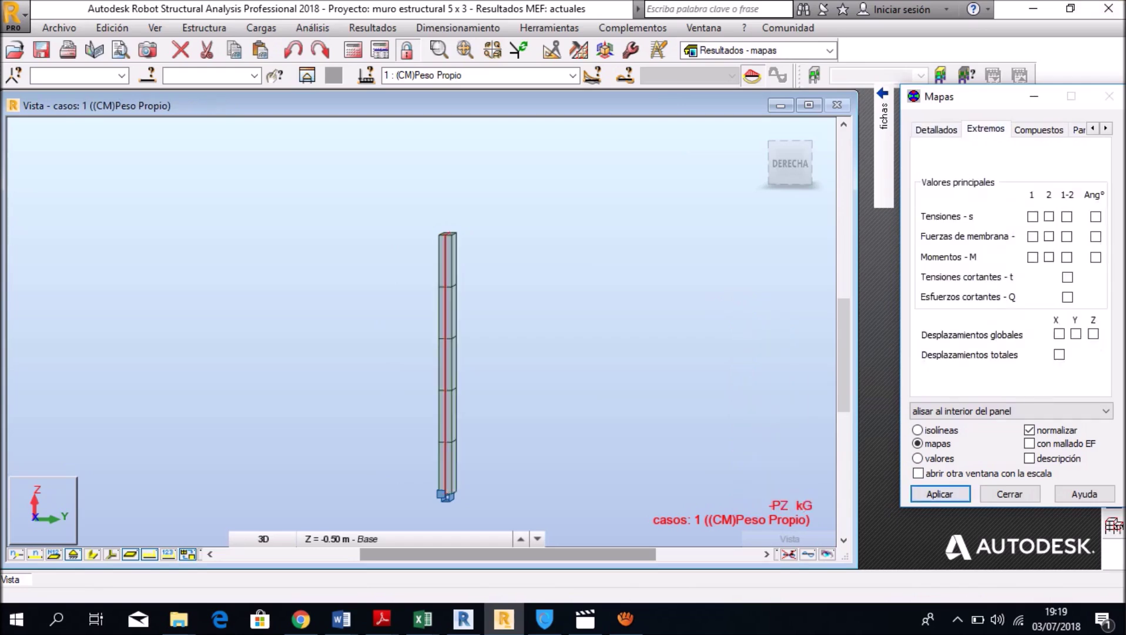
click(829, 50)
click(715, 66)
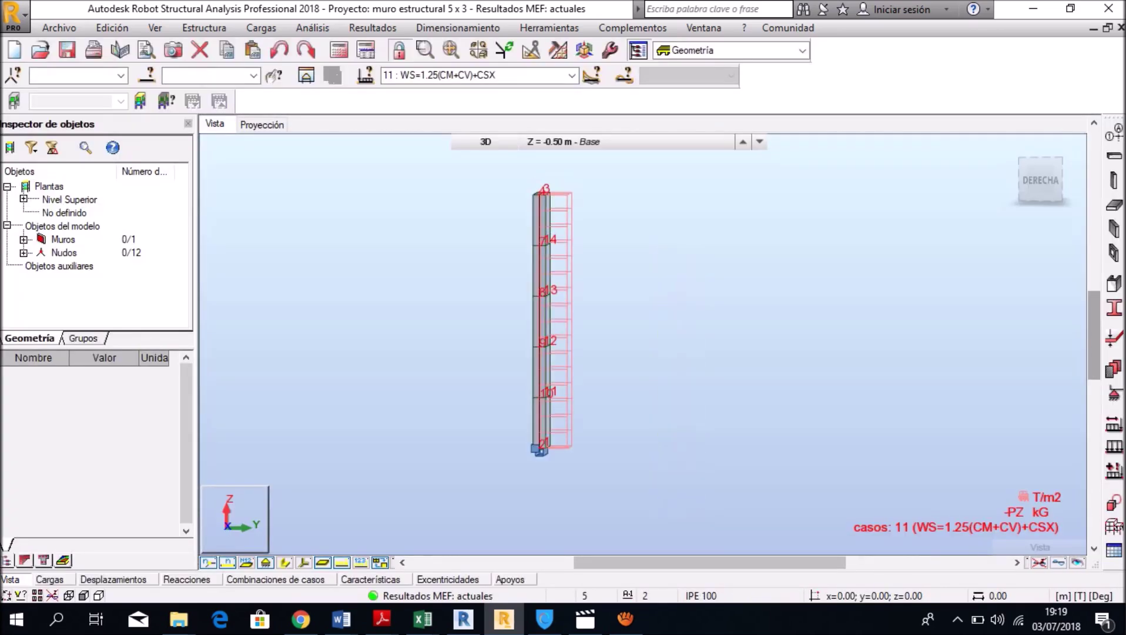
- Open the Tablas chooser from the view's context menu, keeping Apoyos ticked
right_click(332, 282)
click(369, 472)
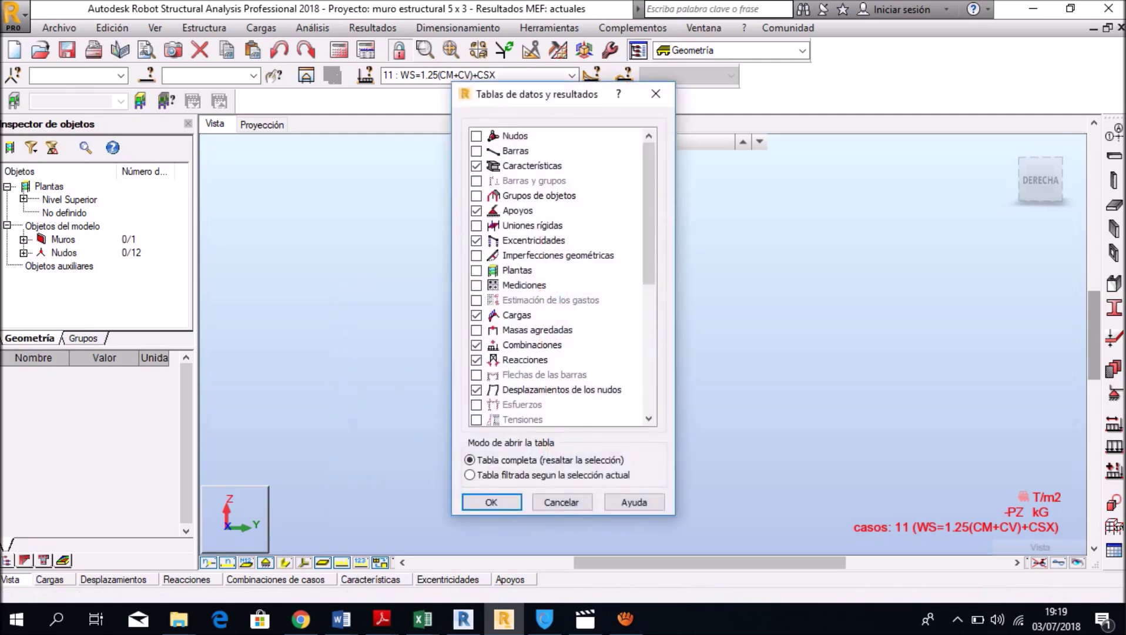
click(476, 240)
click(476, 210)
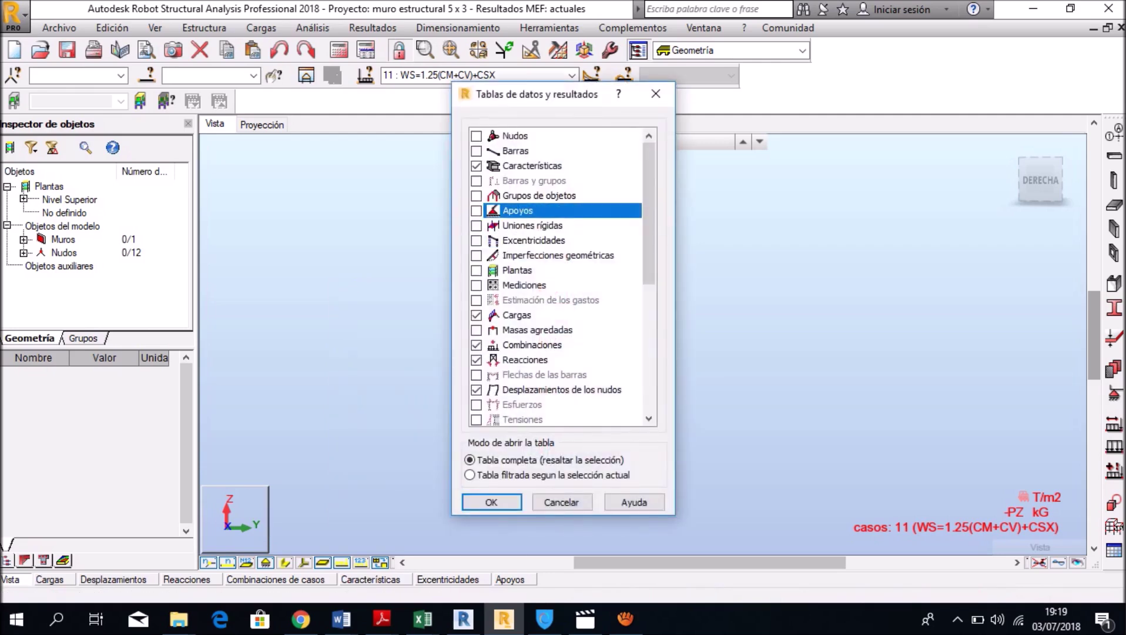
click(476, 211)
scroll(562, 276, down, 3)
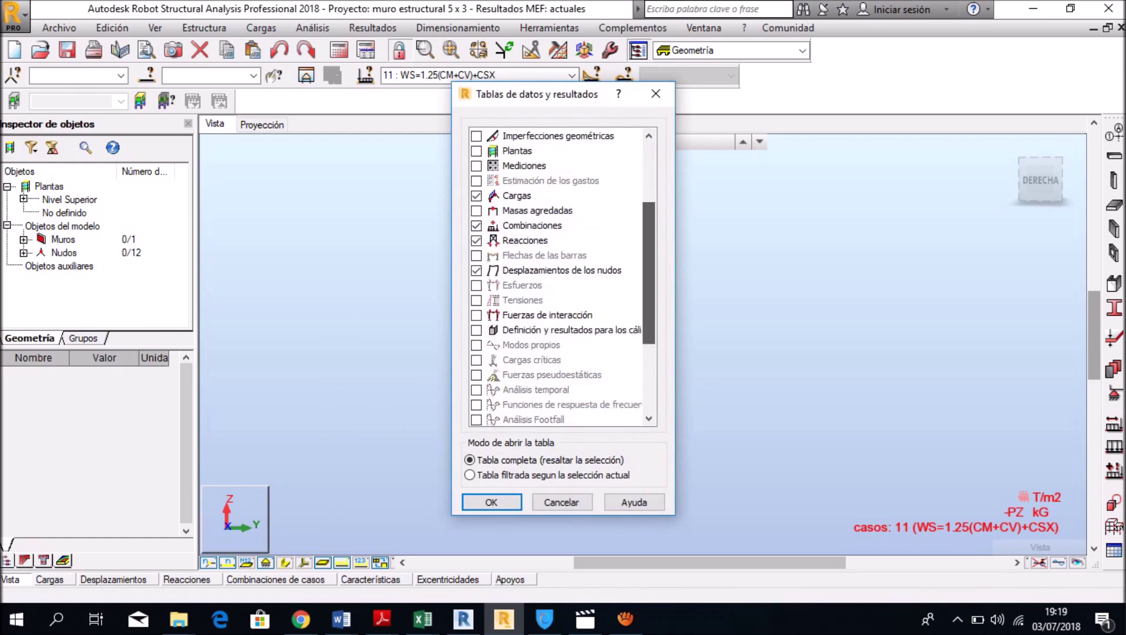
scroll(563, 276, down, 1)
scroll(562, 277, down, 2)
scroll(562, 276, up, 6)
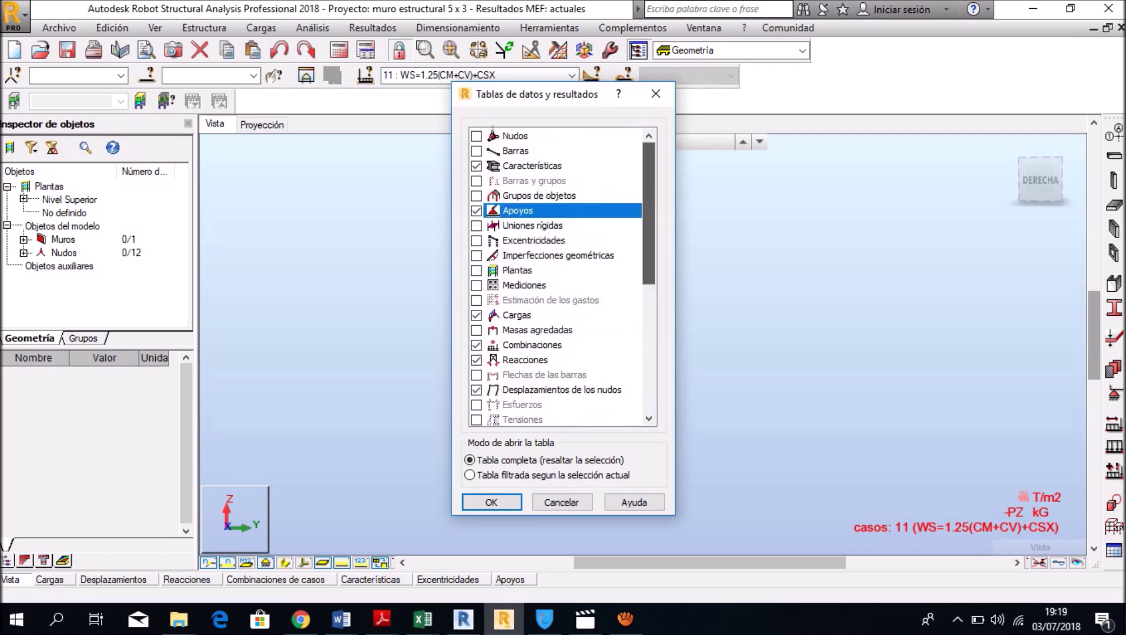
- Tick Grupos de objetos, Excentricidades, Plantas, Mediciones and Imperfecciones geométricas tables and confirm
key(Up)
key(space)
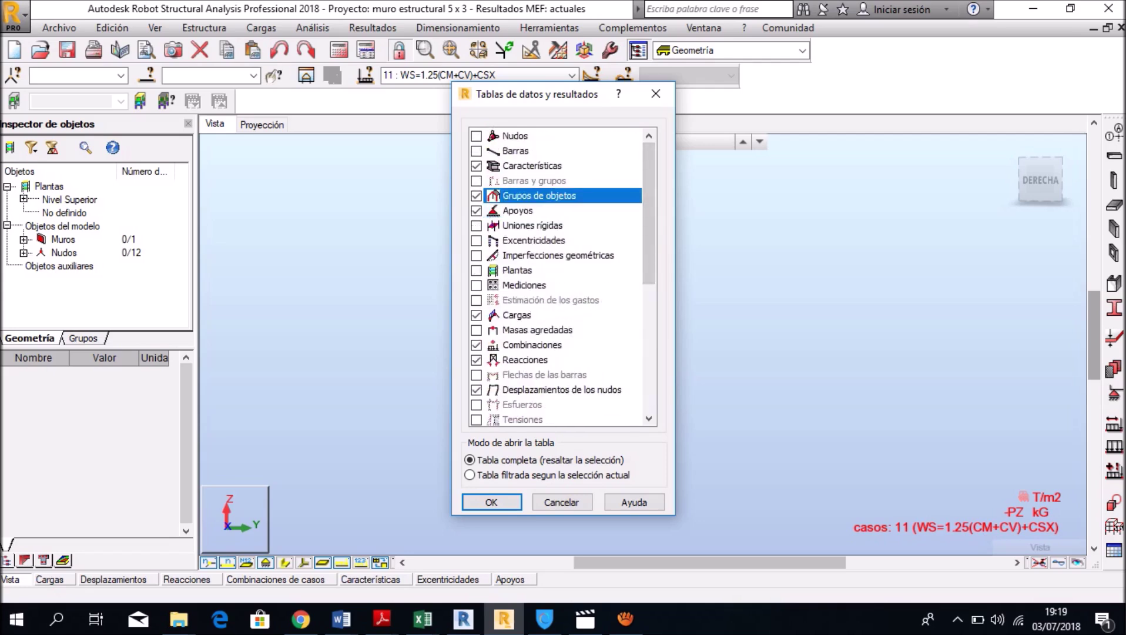
key(Down)
key(Down)
key(Down)
key(space)
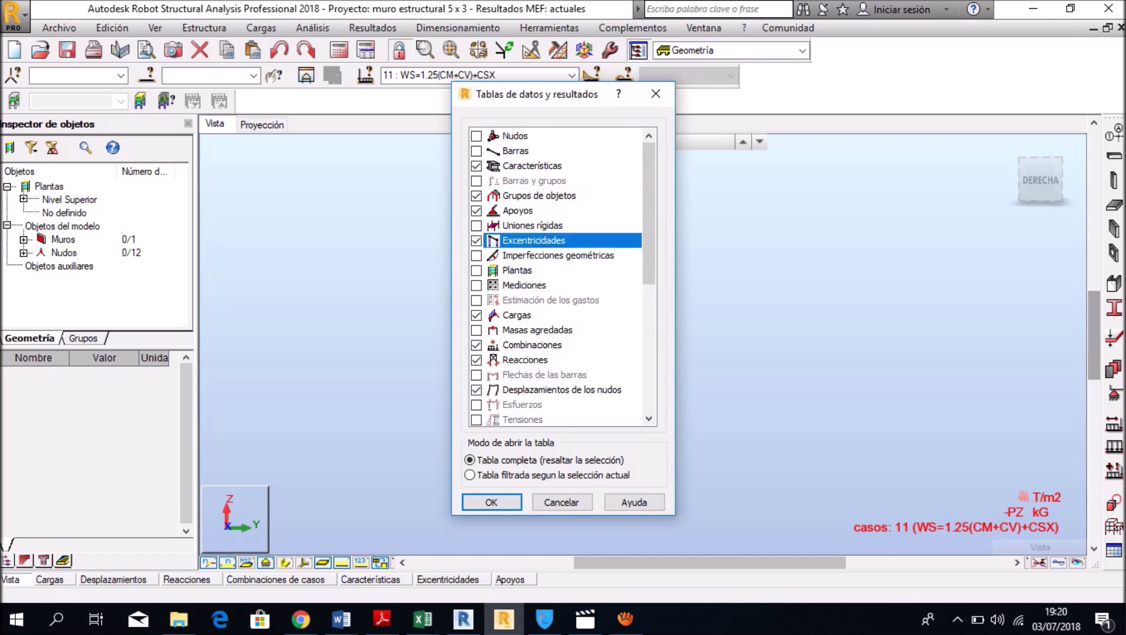
key(Down)
key(Down)
key(space)
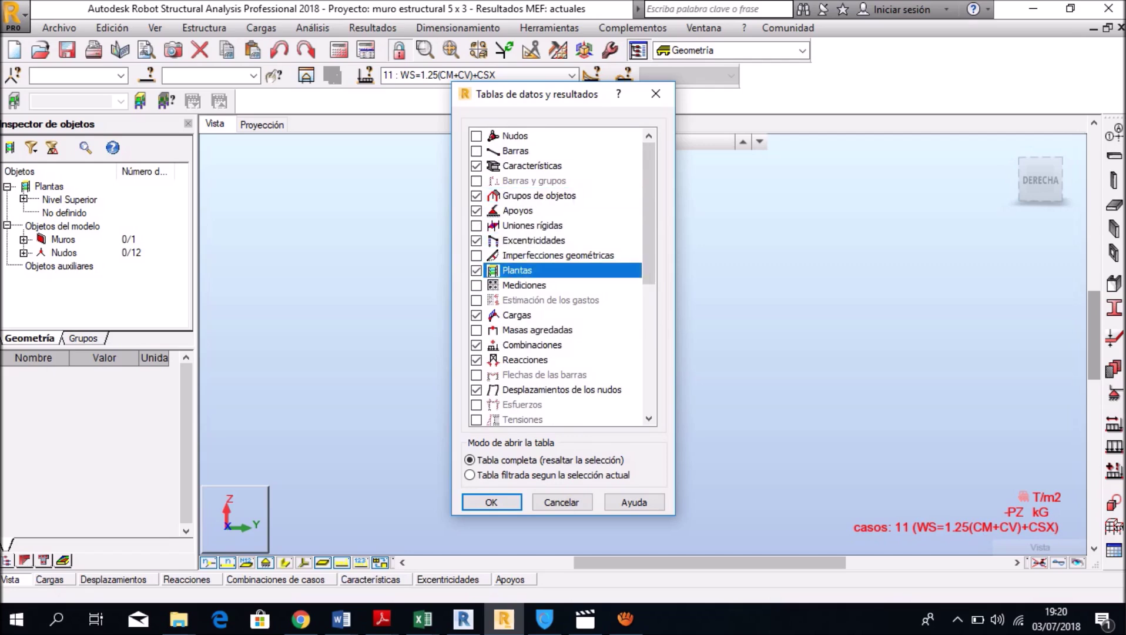
key(Down)
key(space)
key(Up)
key(Up)
key(space)
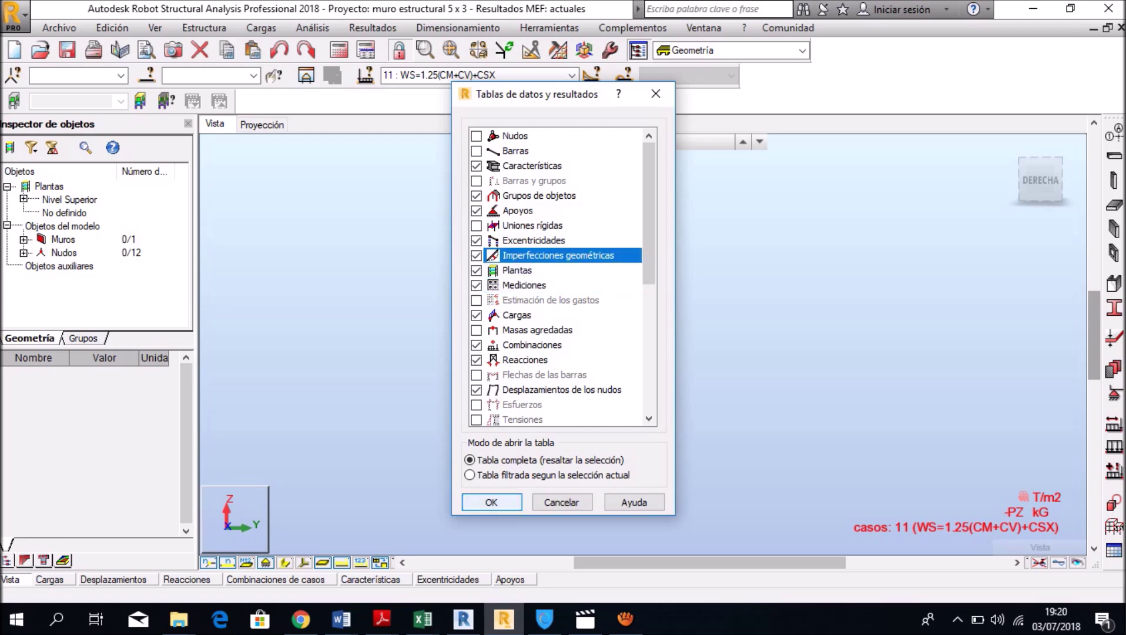
key(Return)
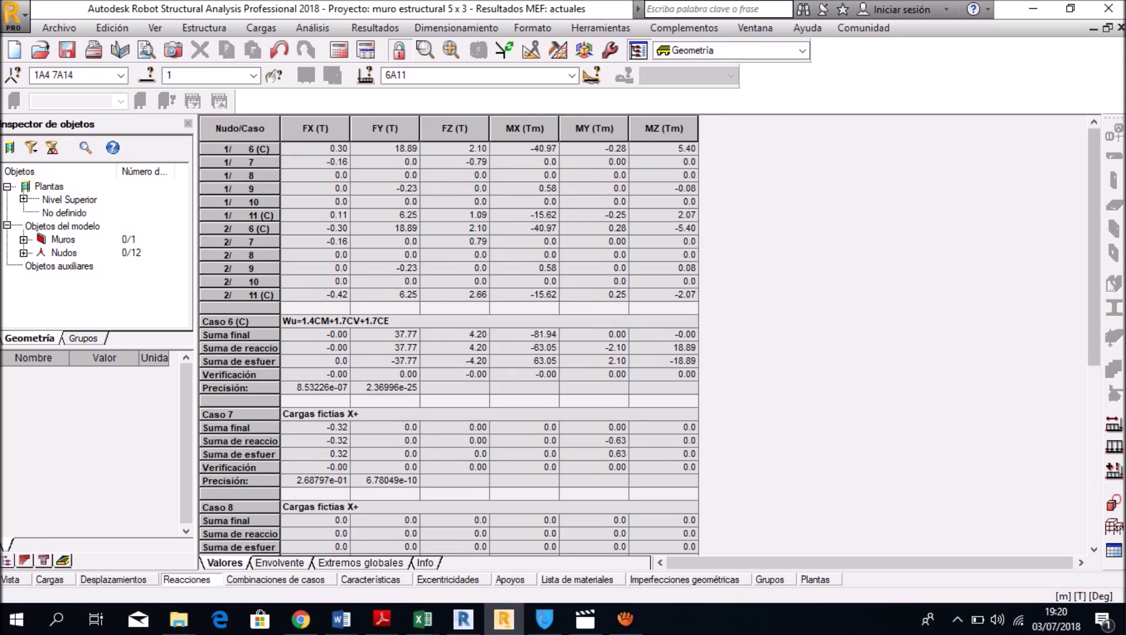
scroll(1093, 247, down, 1)
scroll(1093, 282, down, 1)
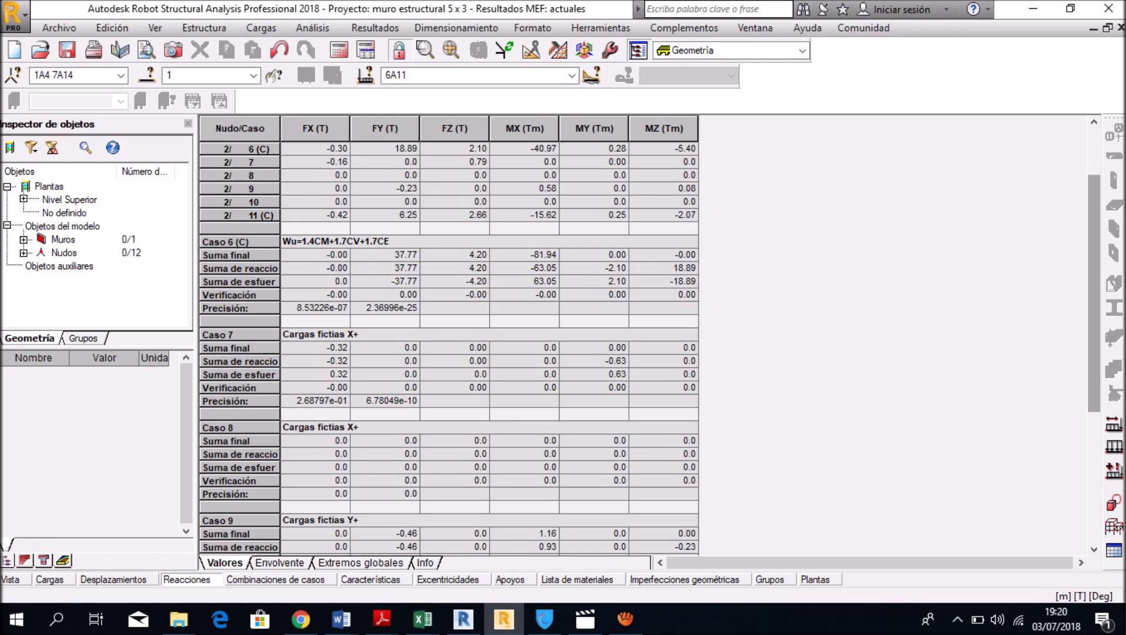
scroll(1094, 297, down, 1)
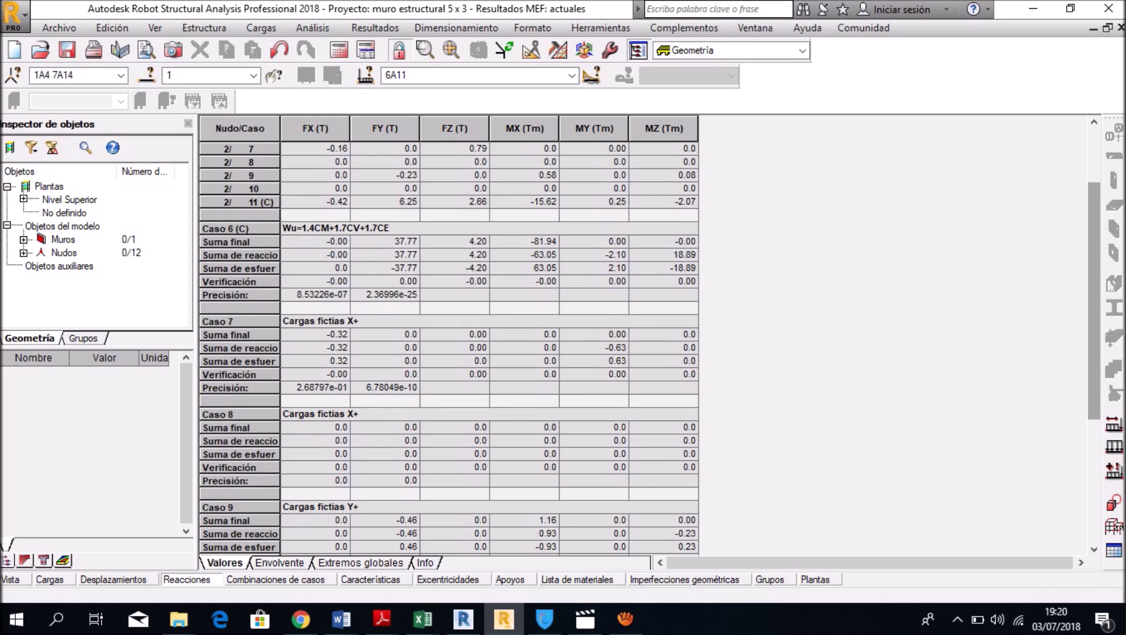
key(super)
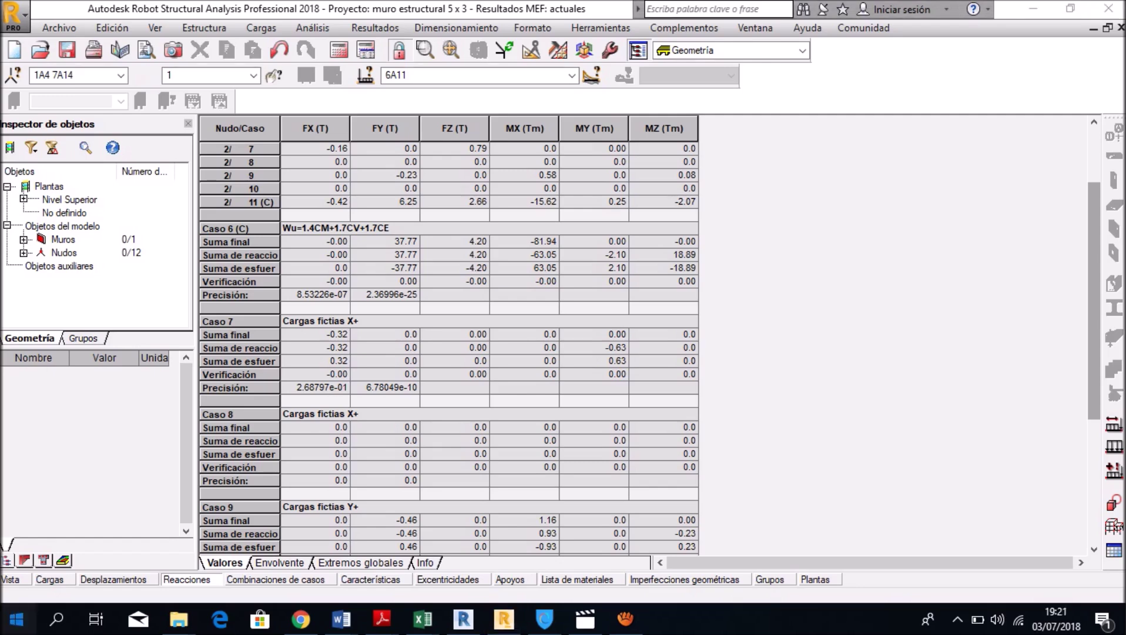
- Launch Calculadora and compute 0.25 × 5 = 1.25
text(cal)
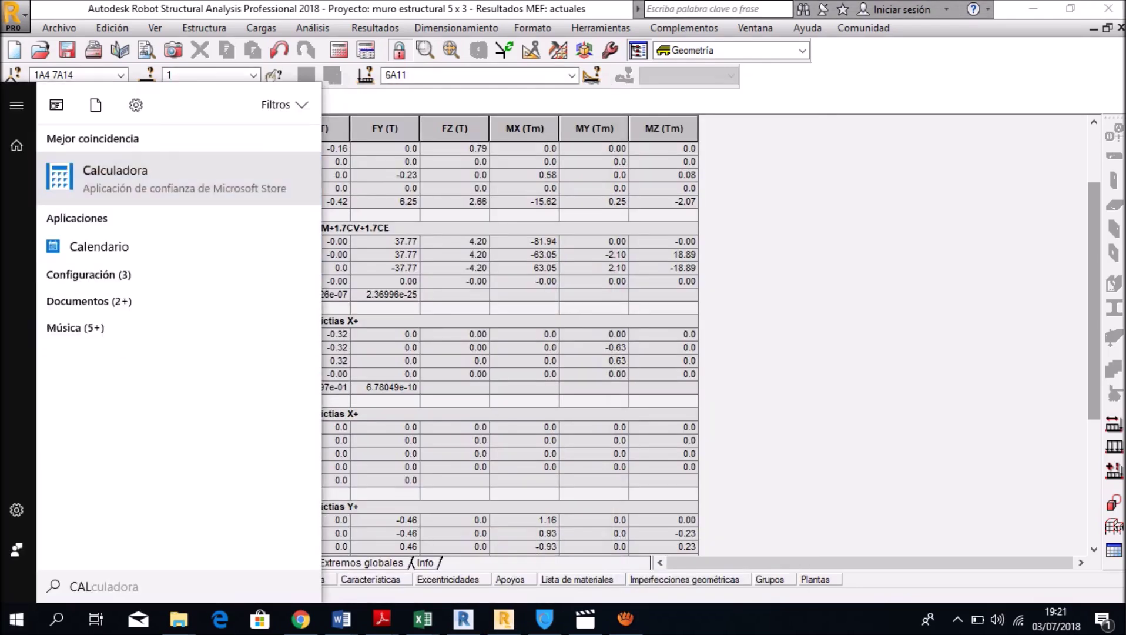
key(Return)
text(3)
key(BackSpace)
text(.25*)
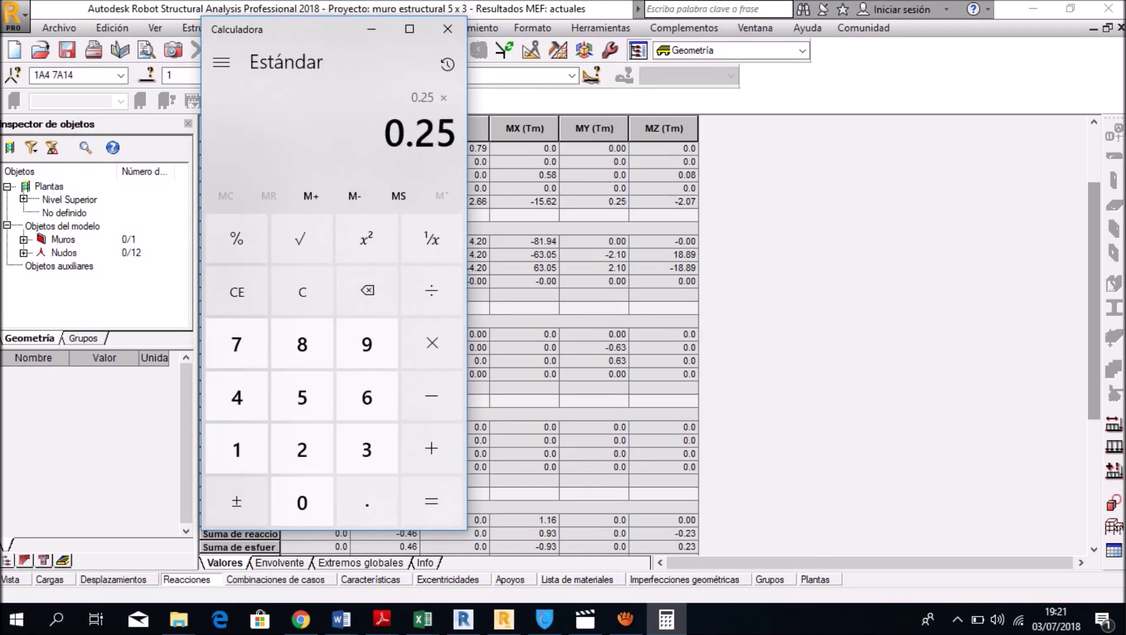
text(5)
key(Return)
- Multiply by 2.4 and 0.1015 to reach 0.3045, then minimize the calculator
text(*2.4)
key(Return)
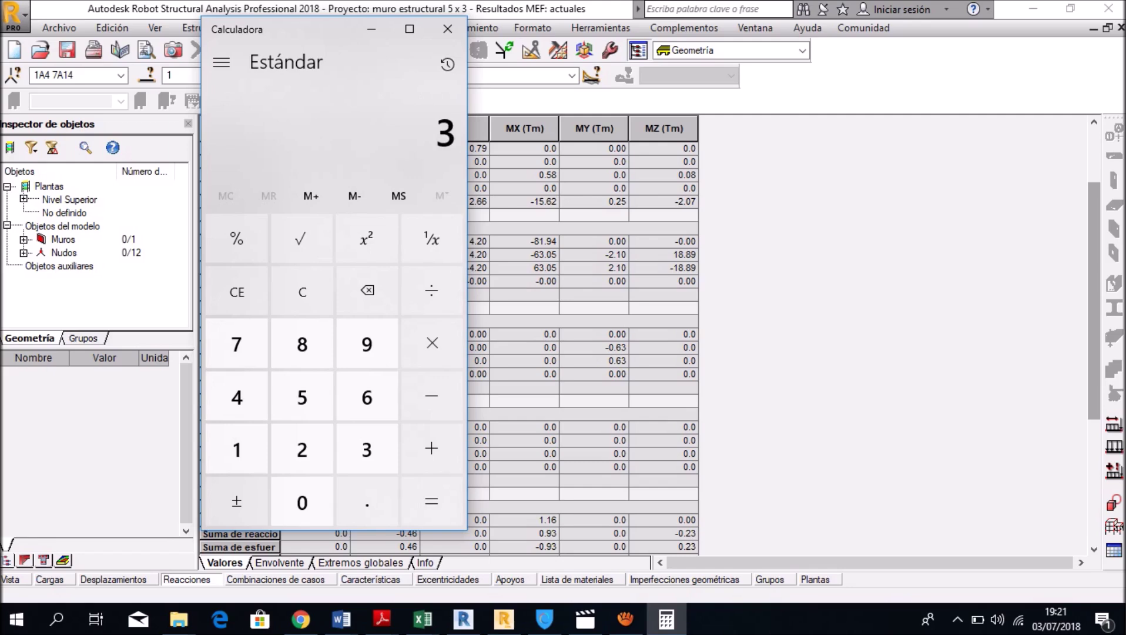
text(*0.1015)
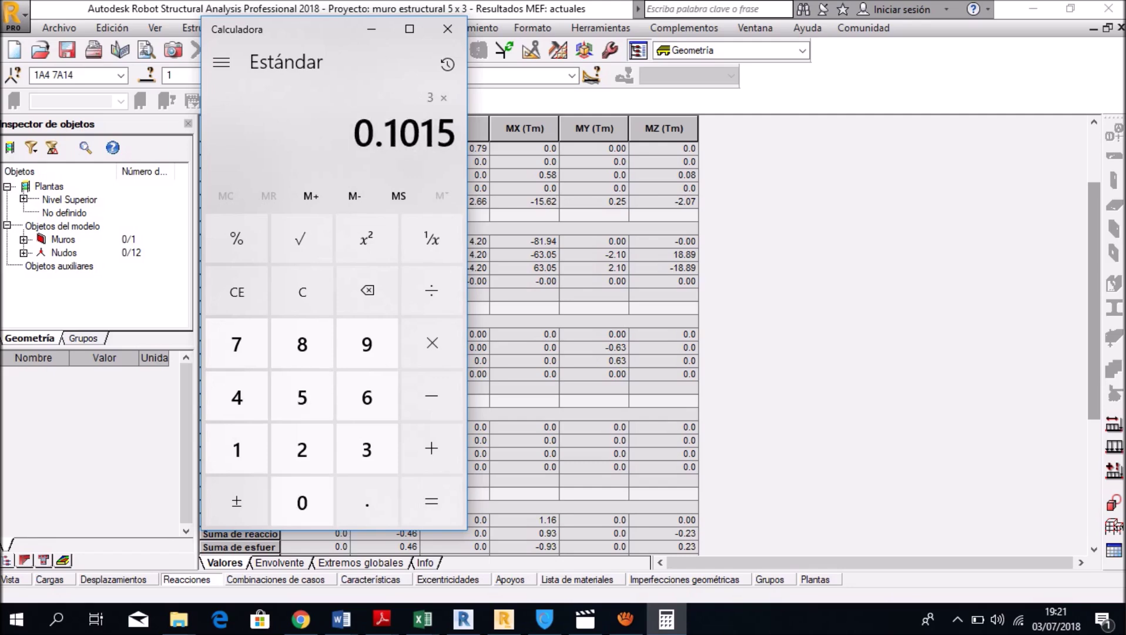
key(Return)
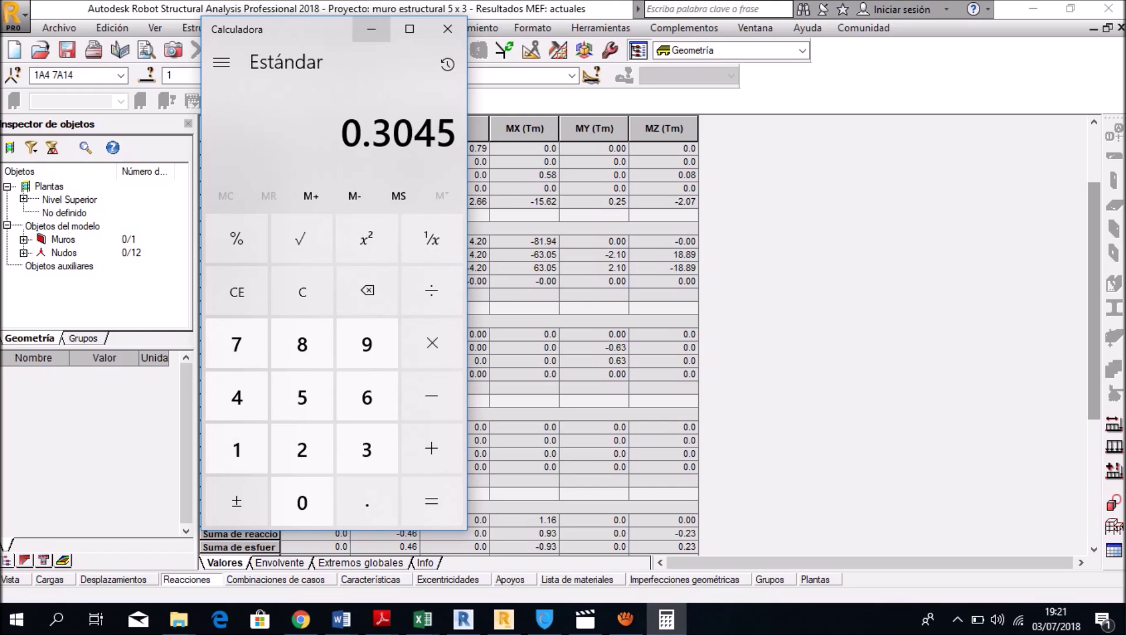
click(371, 29)
scroll(449, 347, up, 2)
scroll(449, 347, down, 7)
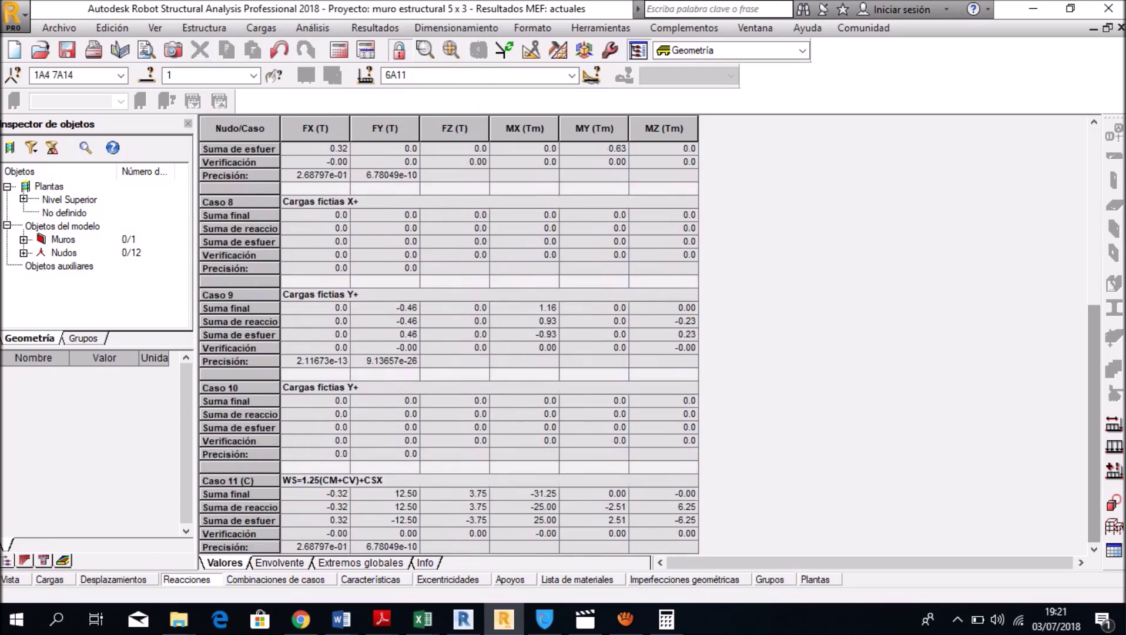
- Launch Excel 2013 with a maximized blank workbook, keeping Robot as the Results Connect provider
scroll(449, 347, up, 8)
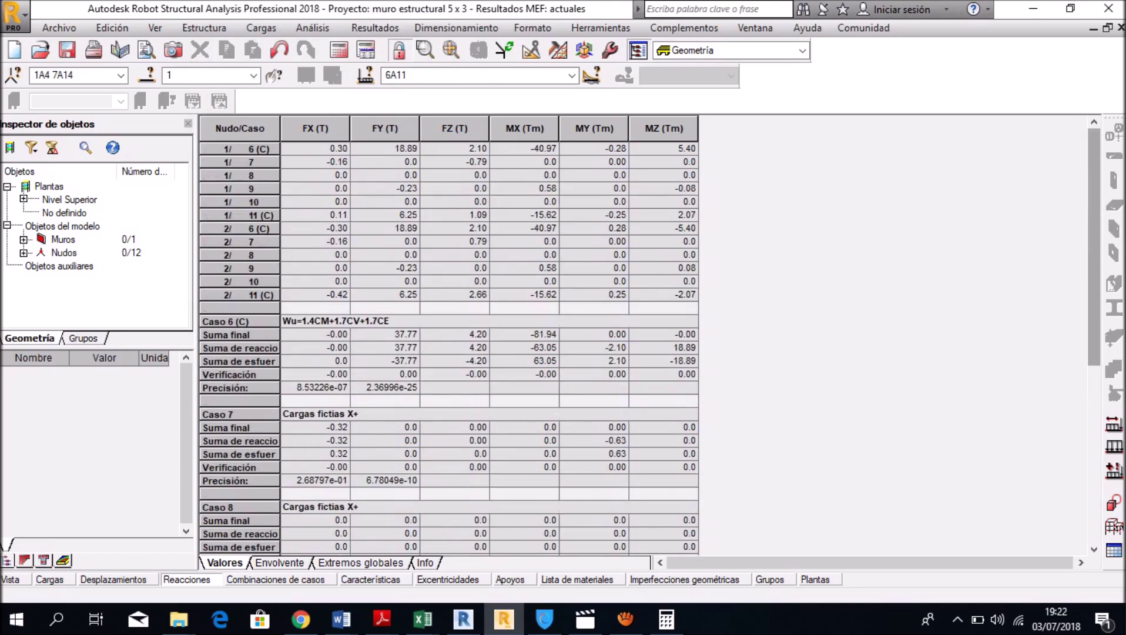
click(16, 619)
text(EXCE)
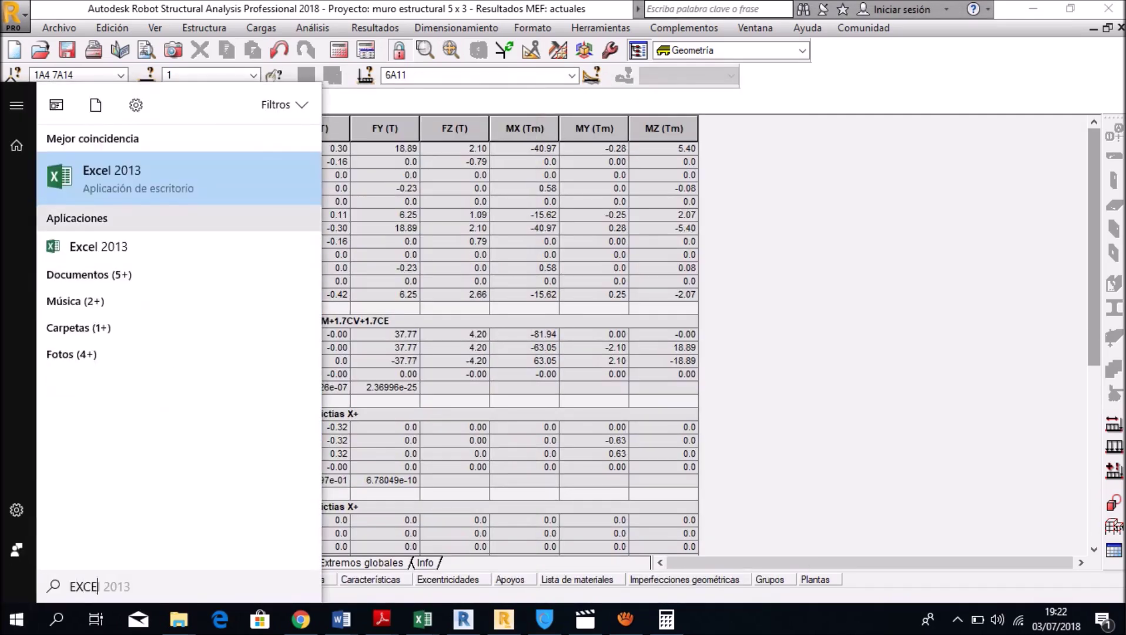
key(Return)
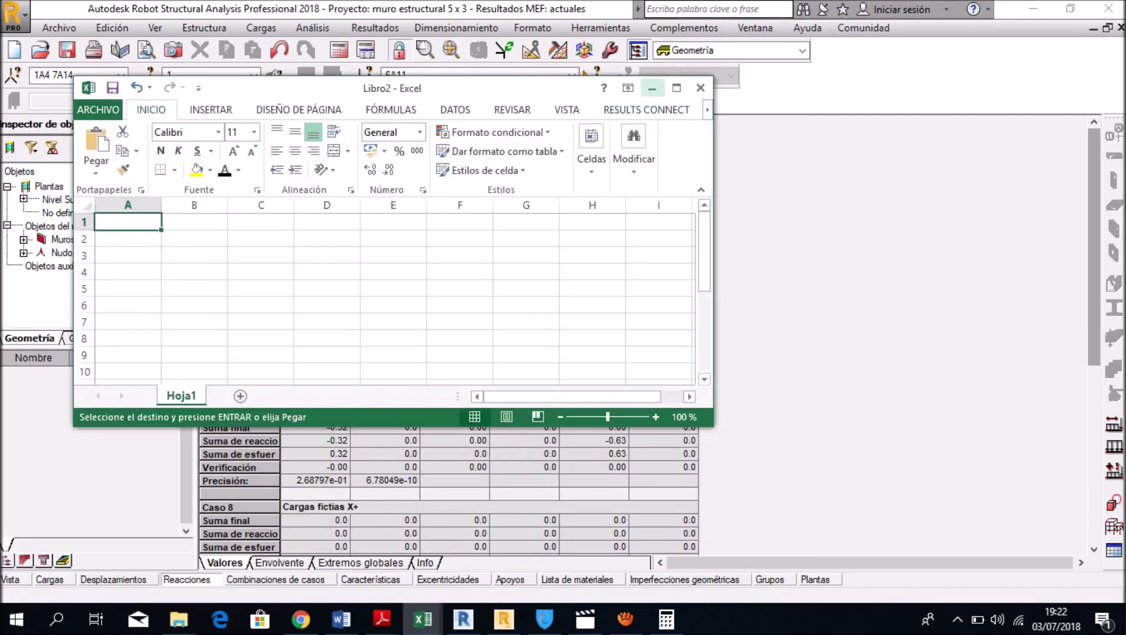
click(676, 87)
click(569, 30)
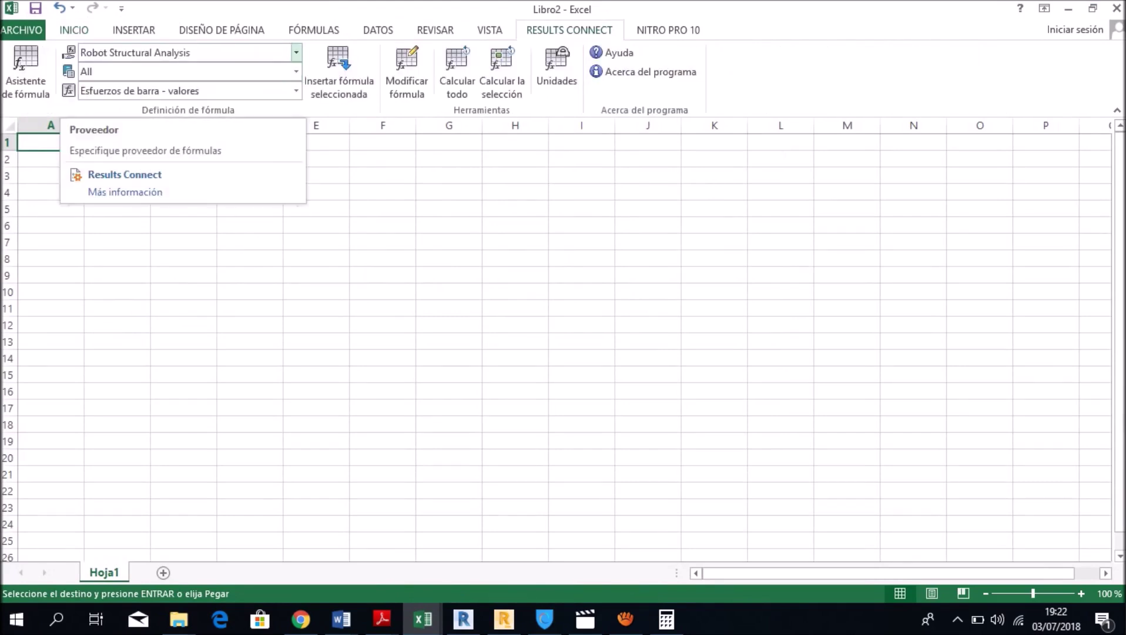
click(297, 52)
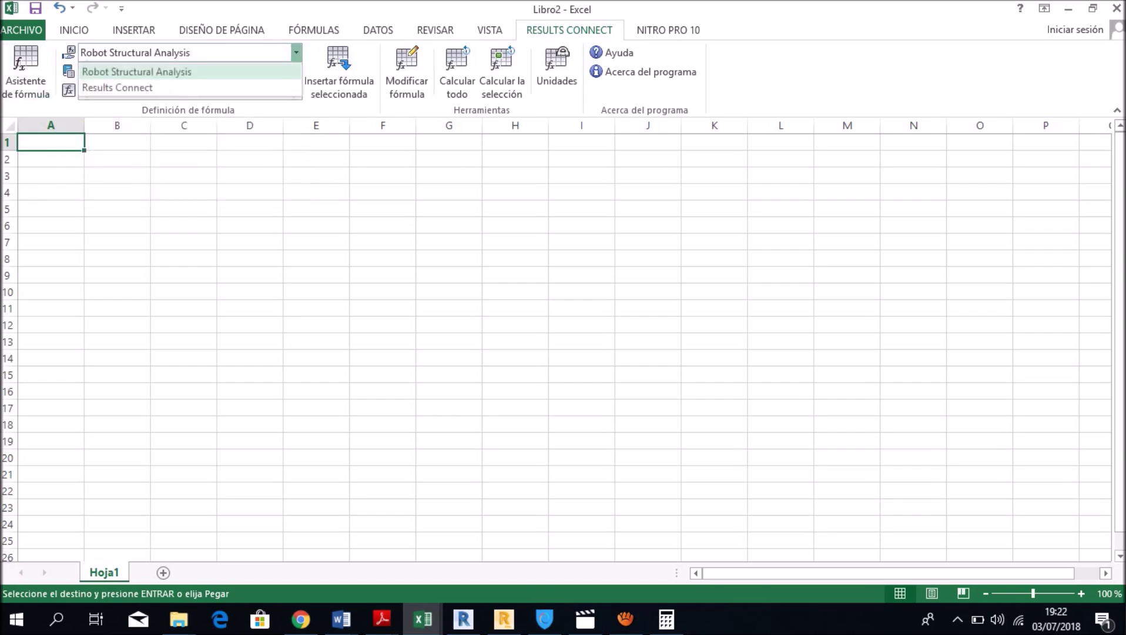
- Paste Robot's full Reacciones table (FX–MZ) into Hoja1 at C6, then return to Robot's displacement results
key(alt+Tab)
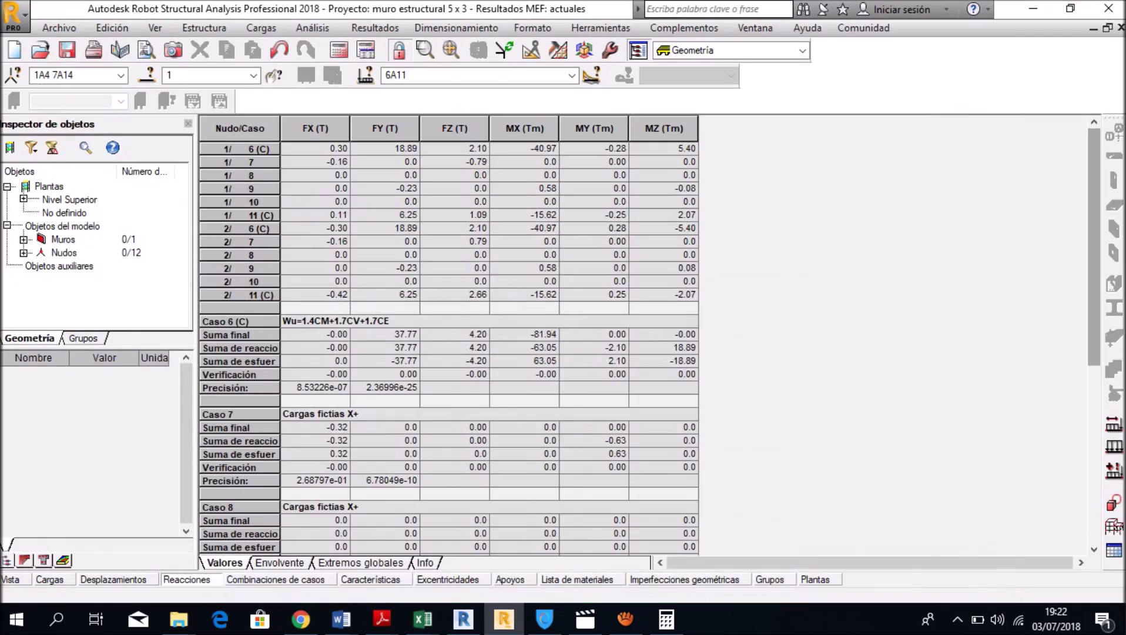
click(240, 129)
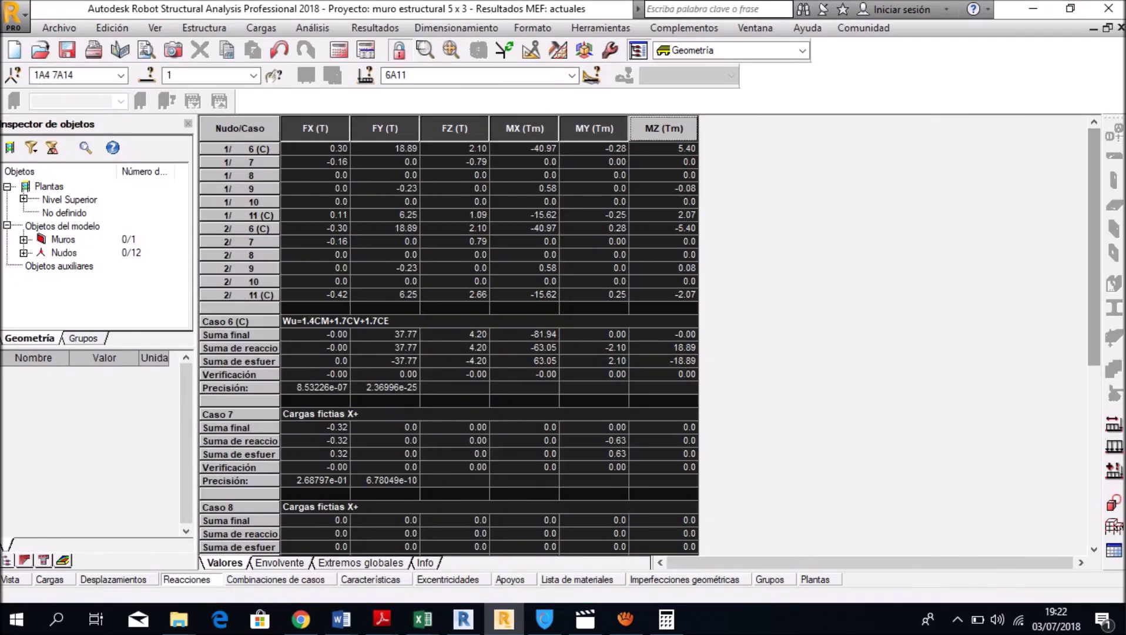
key(alt+Tab)
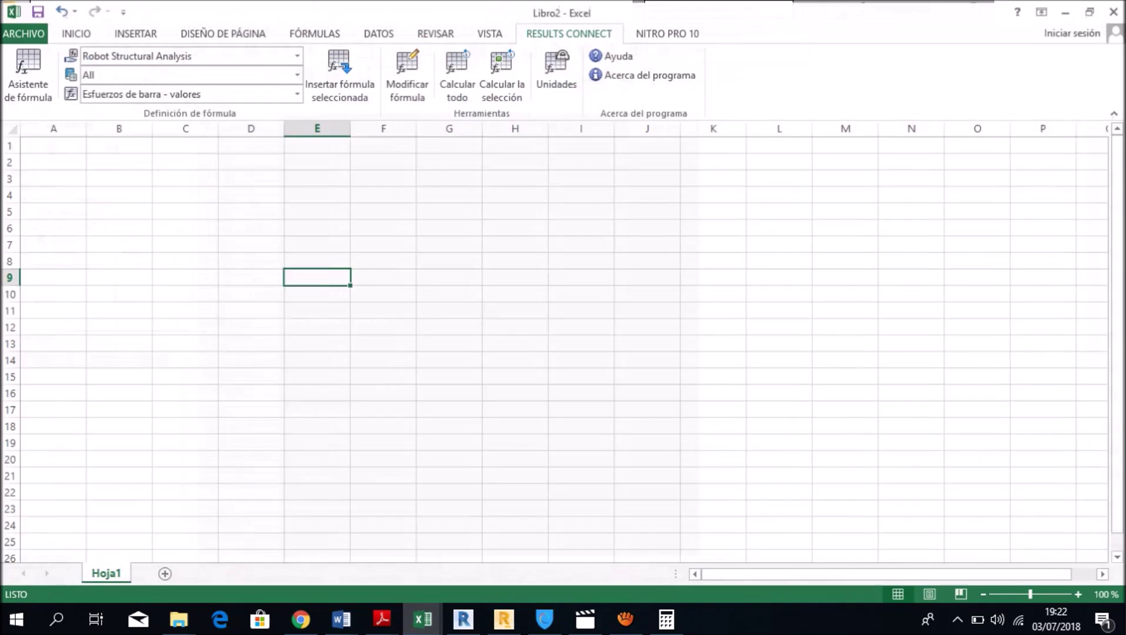
key(ctrl+v)
scroll(454, 275, down, 1)
scroll(454, 275, up, 1)
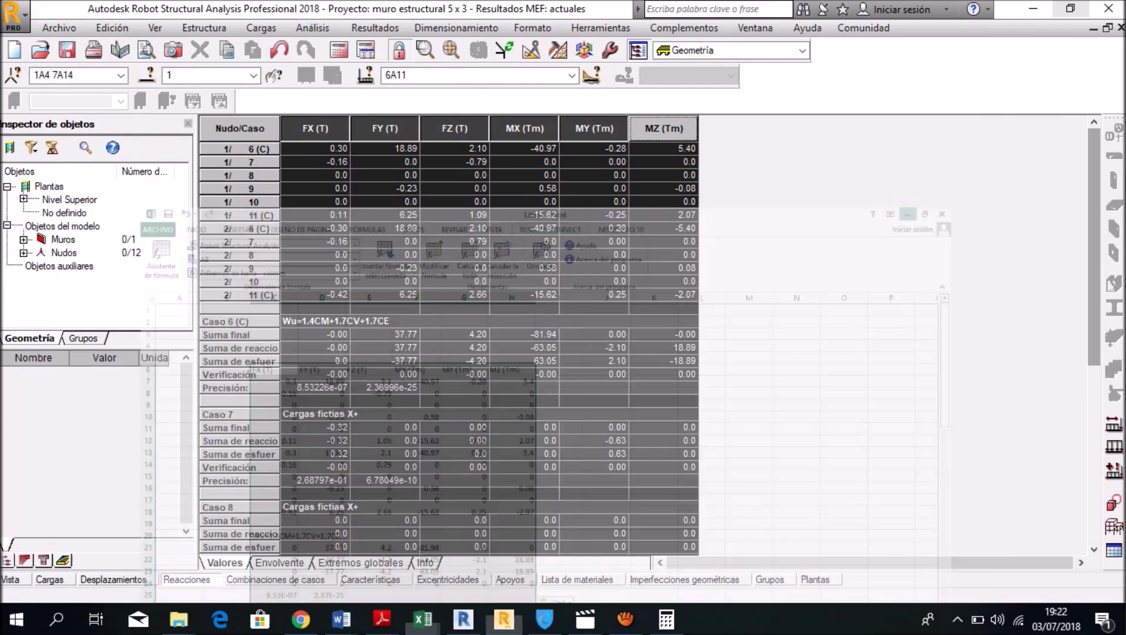
click(1069, 8)
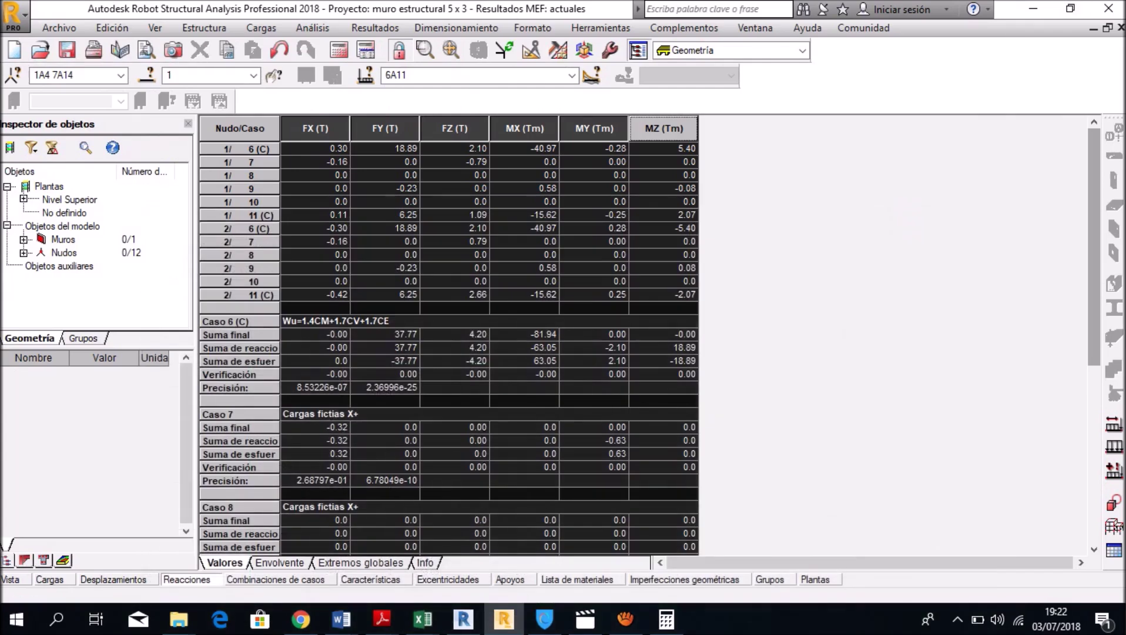
click(114, 579)
click(571, 75)
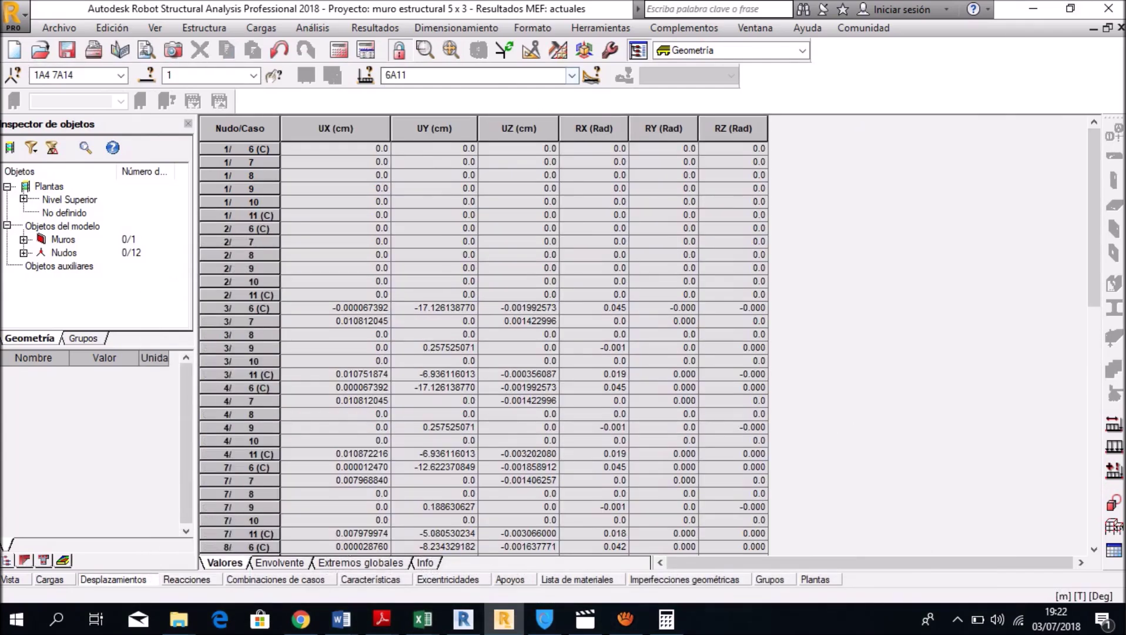
- Filter the displacement table to load case 6 and inspect the nodes' UY values
click(429, 199)
click(441, 144)
click(335, 268)
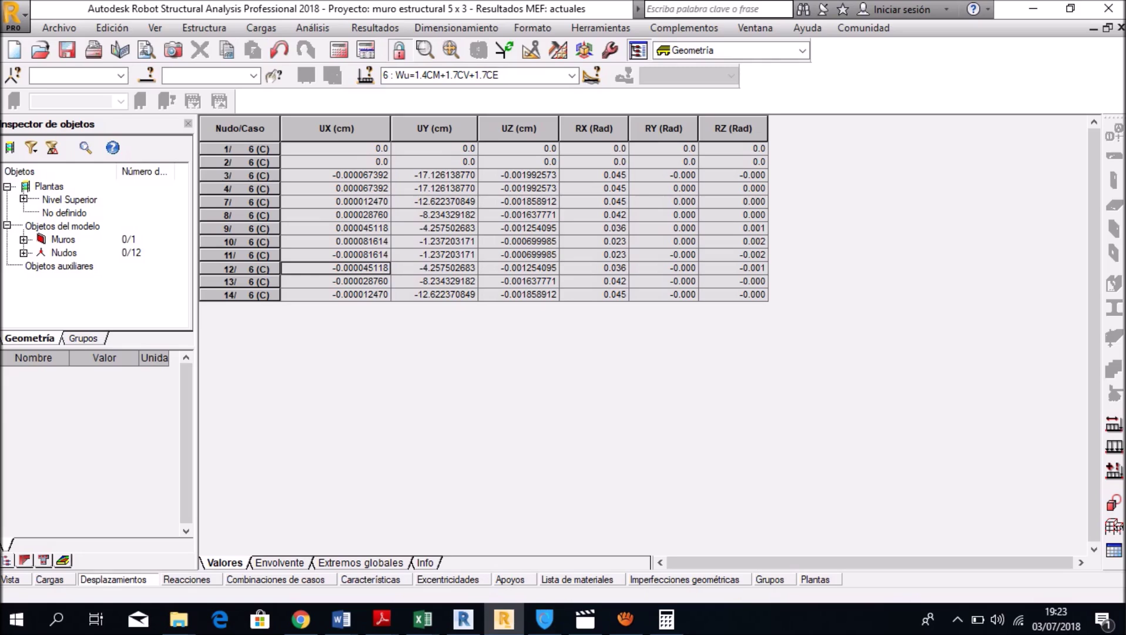
key(Down)
key(Down)
key(Right)
key(Right)
key(Left)
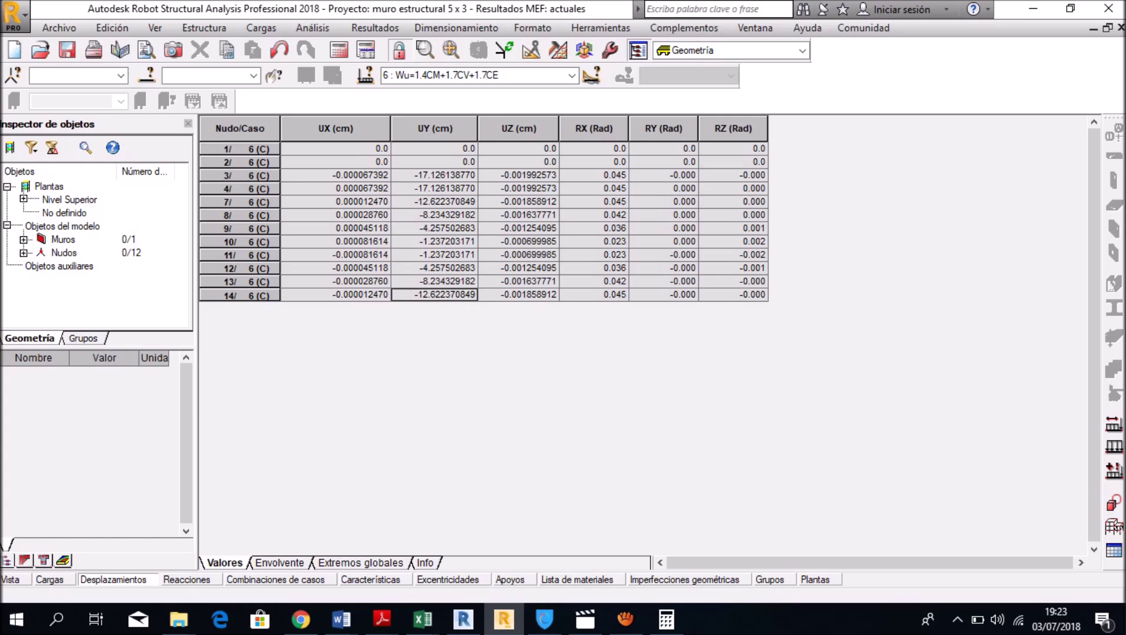
- Close the displacement table, leaving the load-case selection unchanged
click(571, 75)
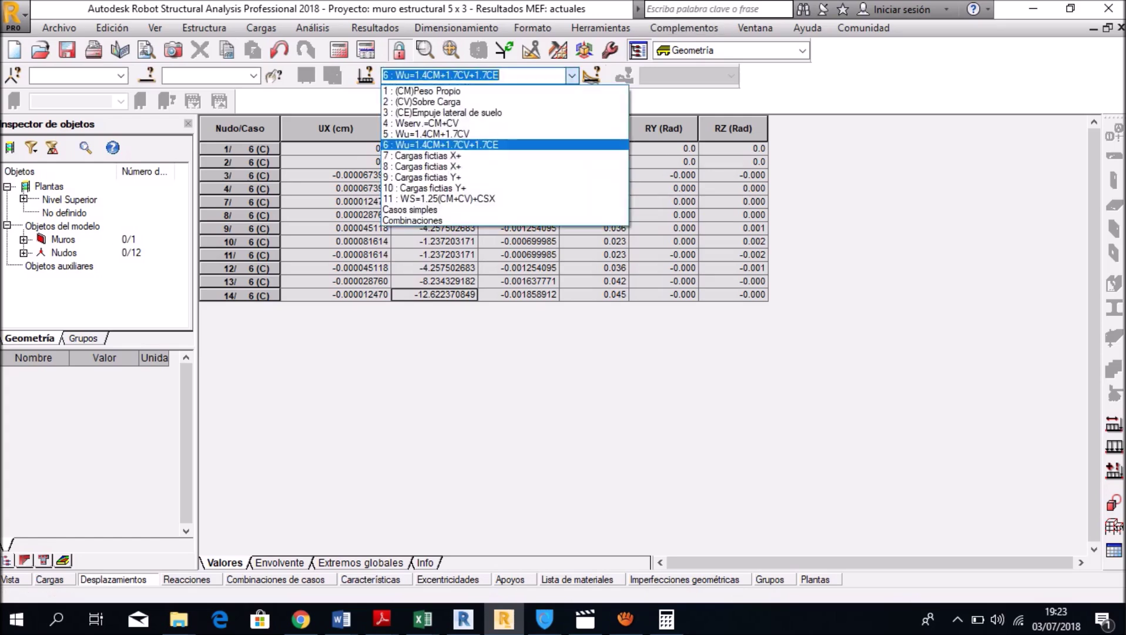
key(Escape)
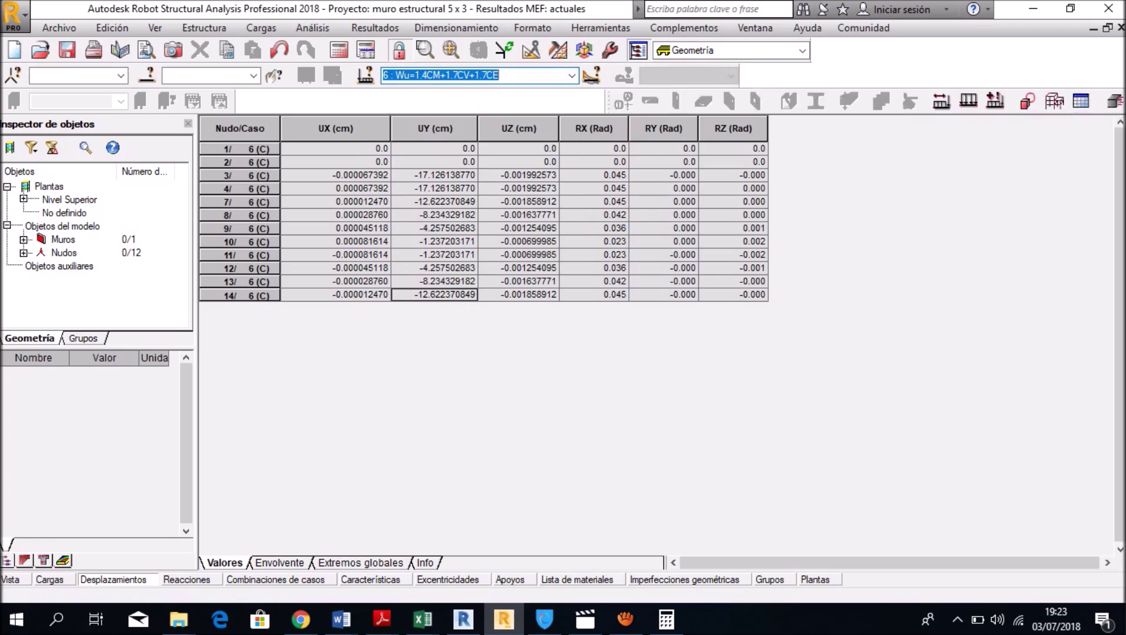
key(ctrl+F4)
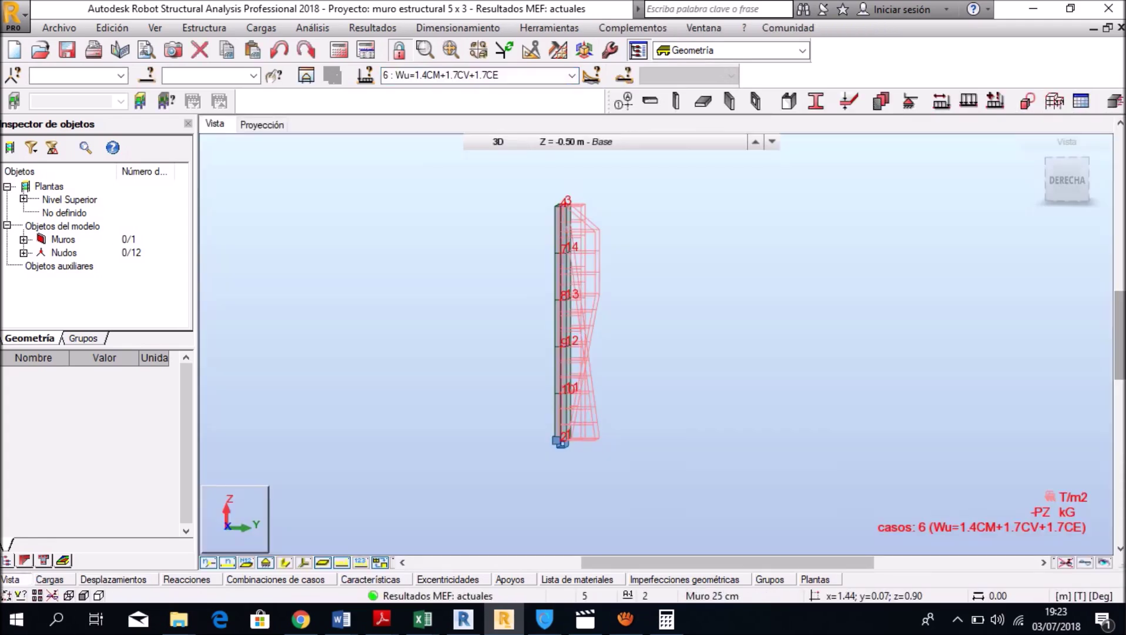
- Send the retaining wall to RC wall design as Muro1, 5.00 m high and 25 cm thick
click(565, 424)
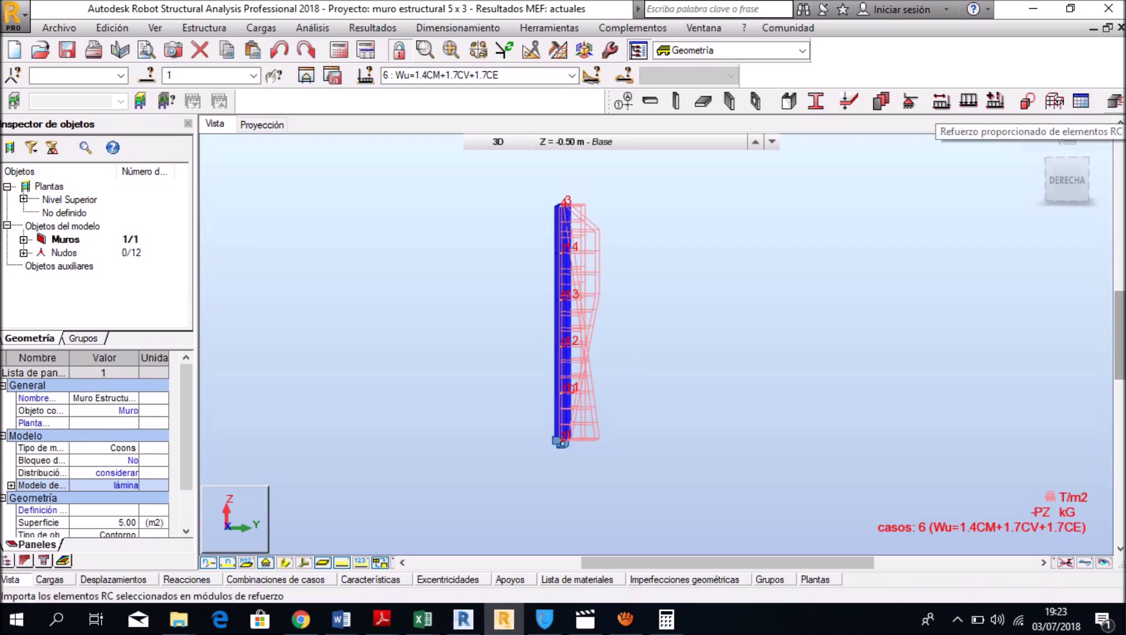
click(1115, 101)
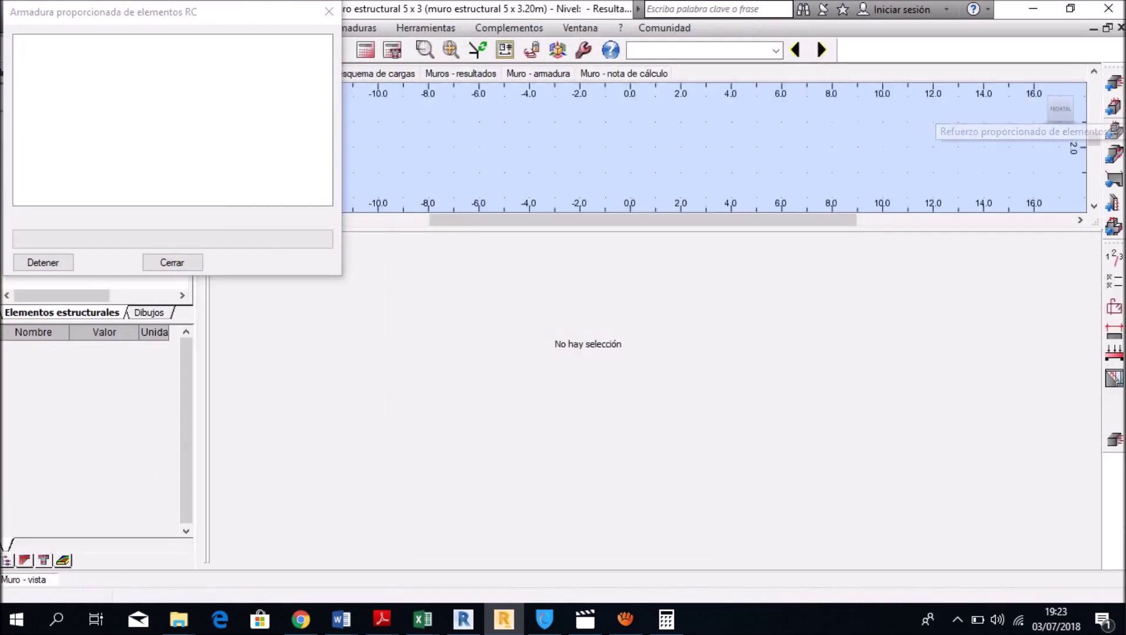
key(Return)
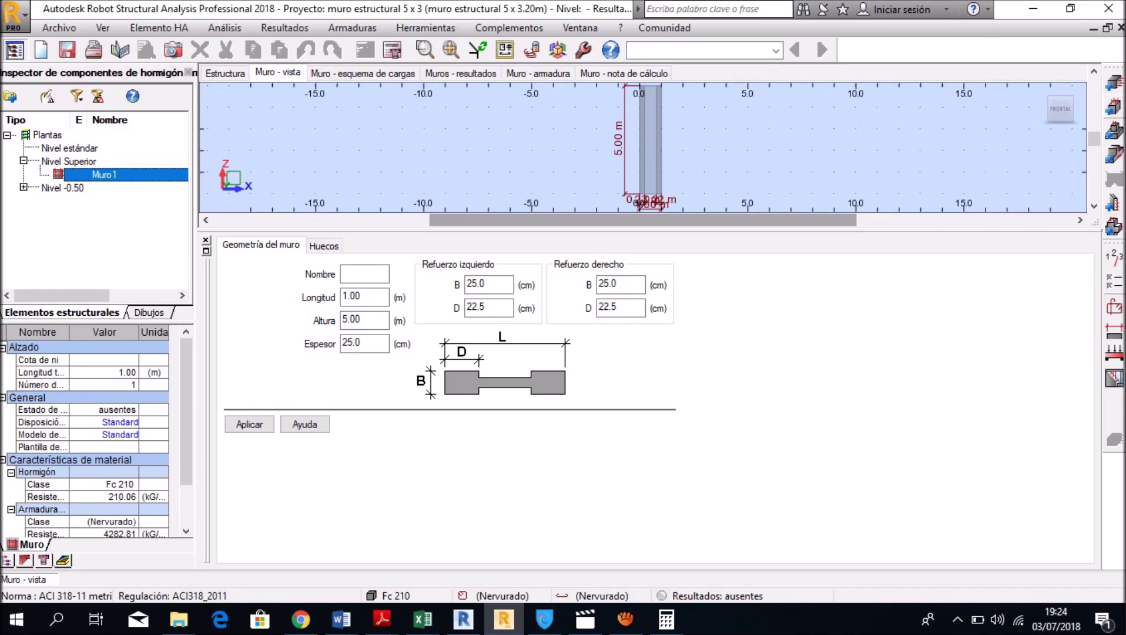
click(1112, 281)
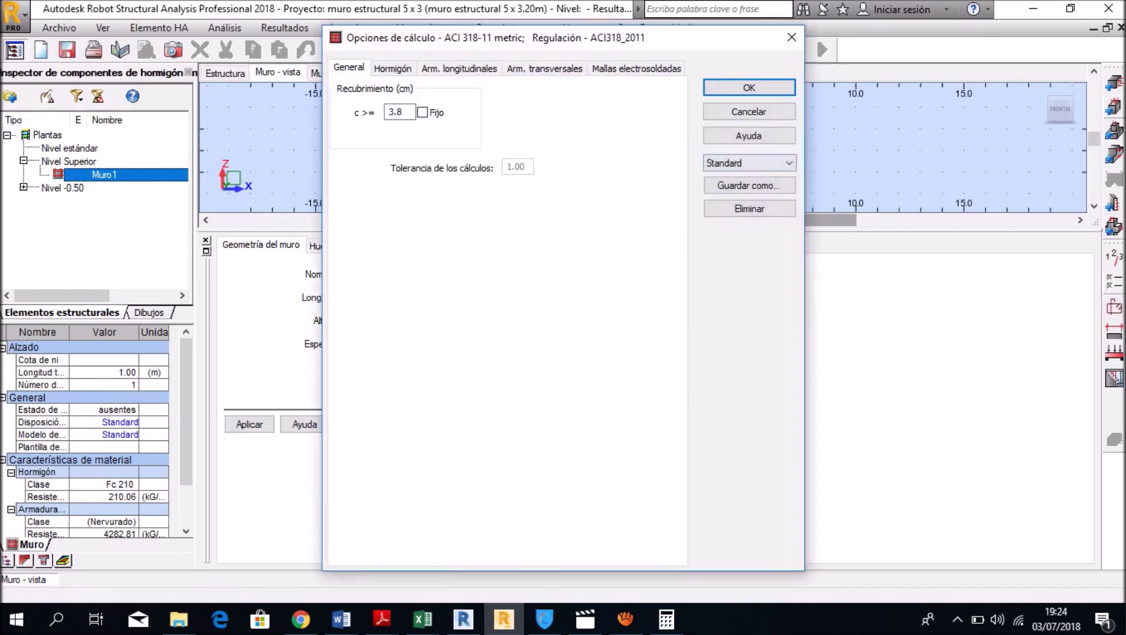
- Apply the Diseño Muro option set with Fc 210 concrete and Grade 60 steel, reviewing each tab
click(749, 162)
click(735, 174)
key(ctrl+Tab)
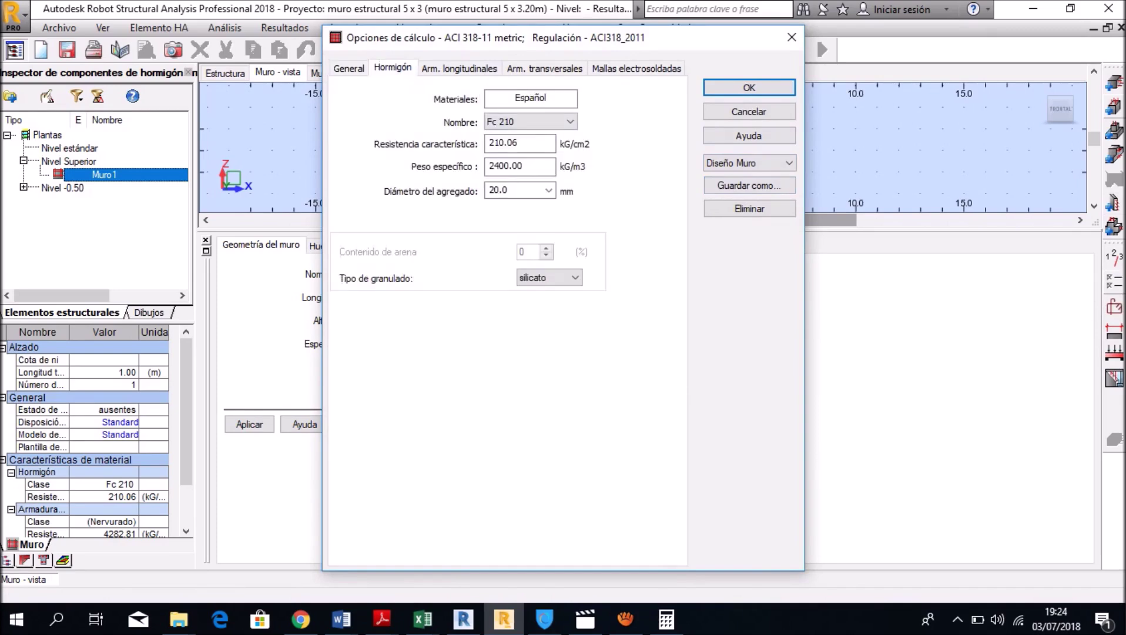
key(ctrl+Tab)
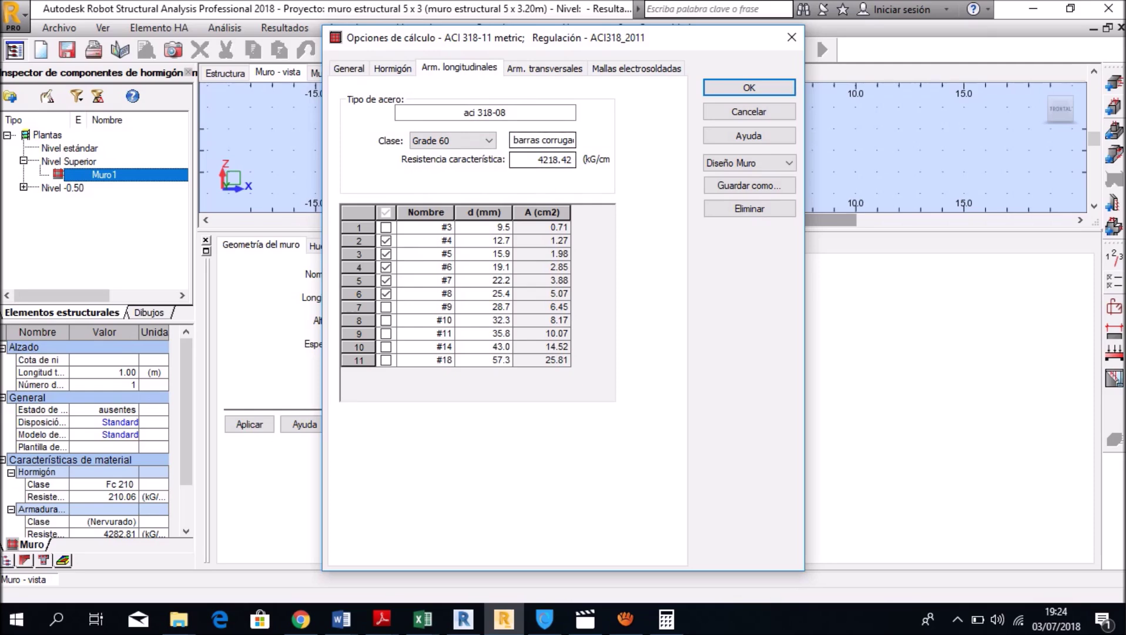
key(ctrl+Tab)
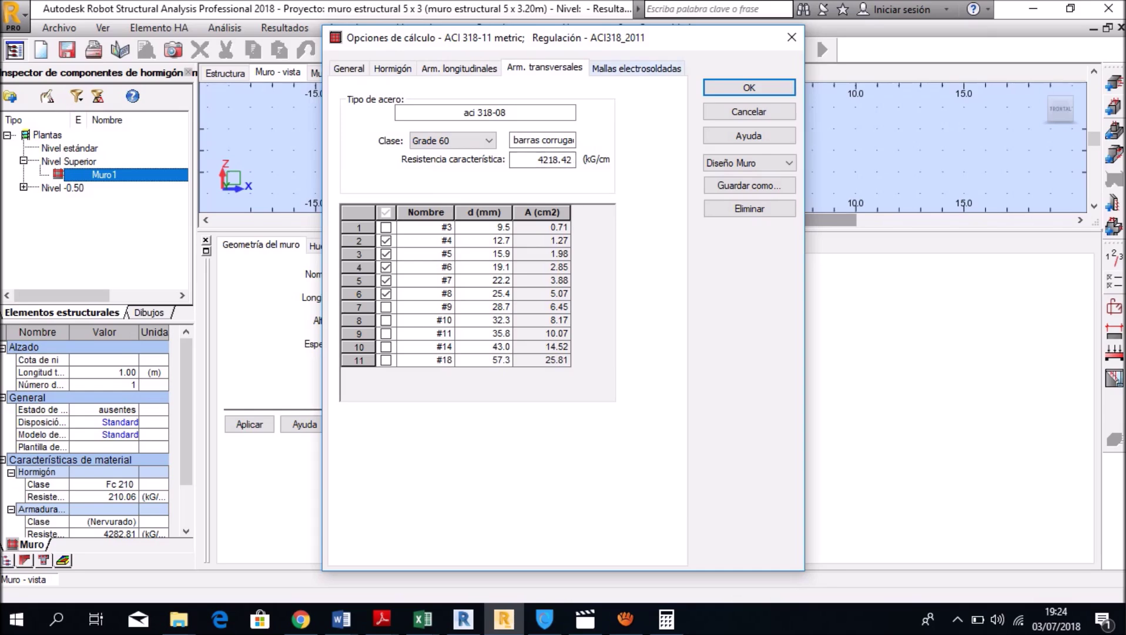
key(ctrl+Tab)
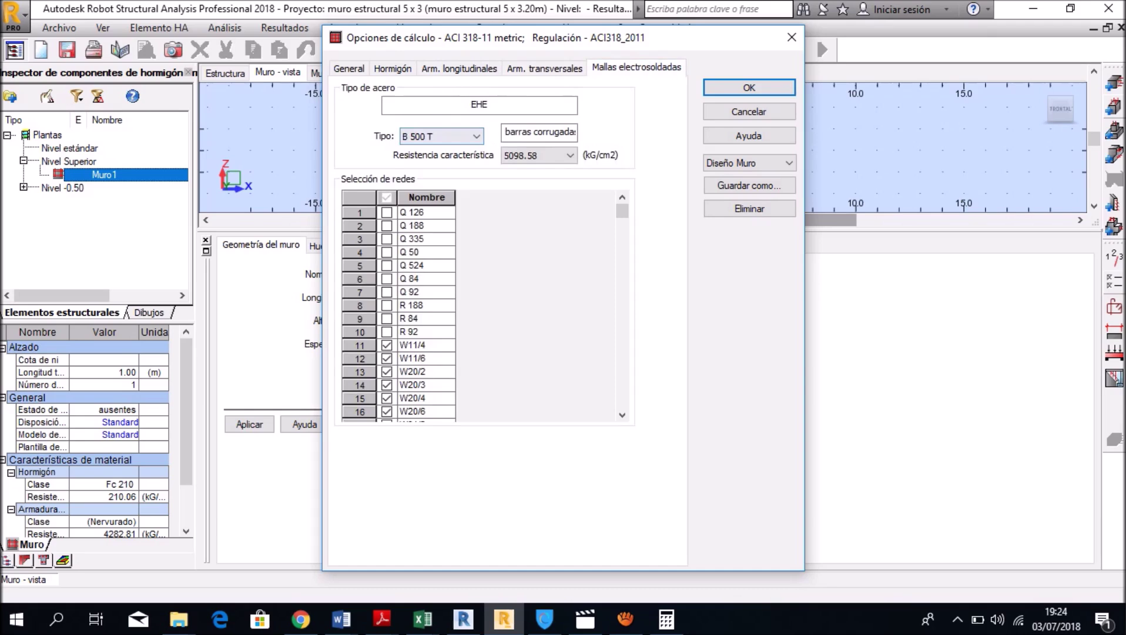
key(Return)
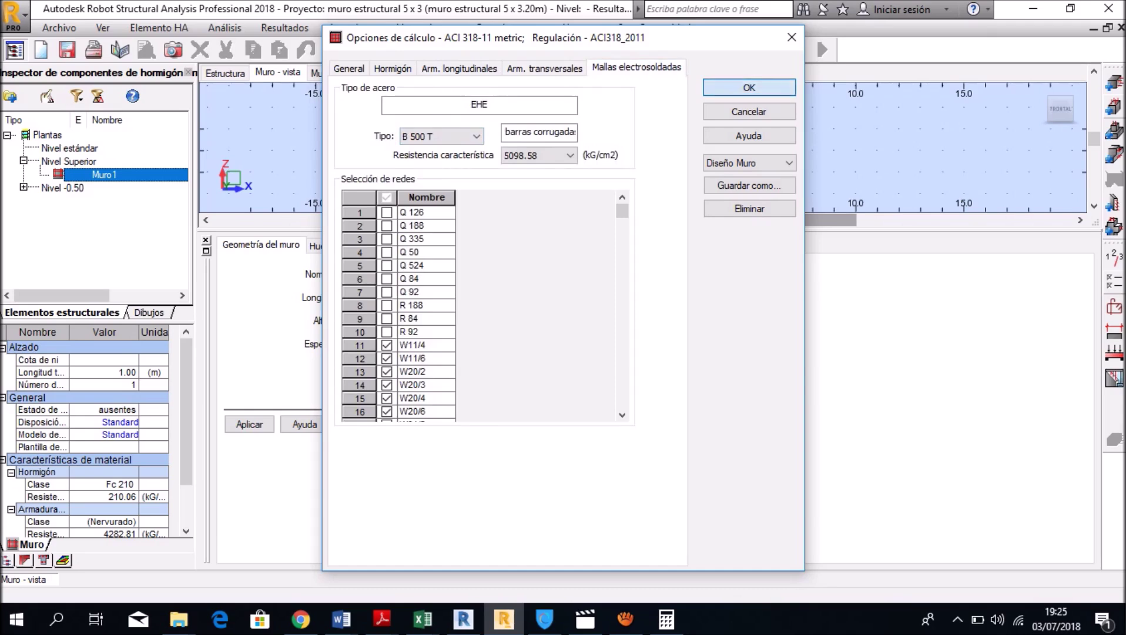
click(1114, 306)
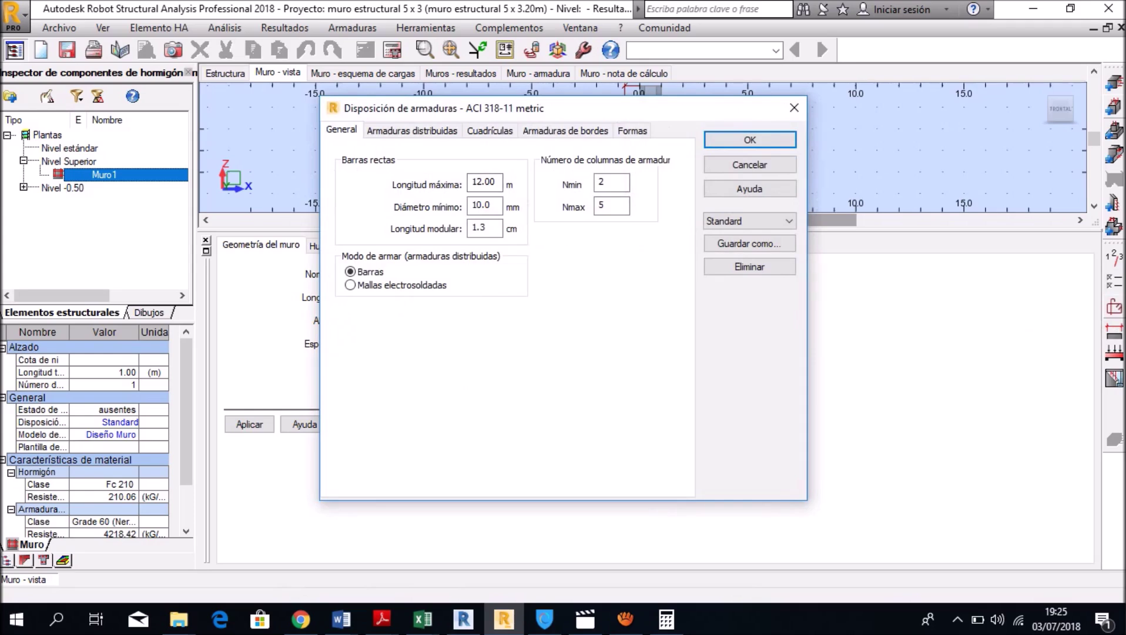
- Cap straight reinforcing bars at 9 m maximum length, then launch the calculation with drawings
text(9)
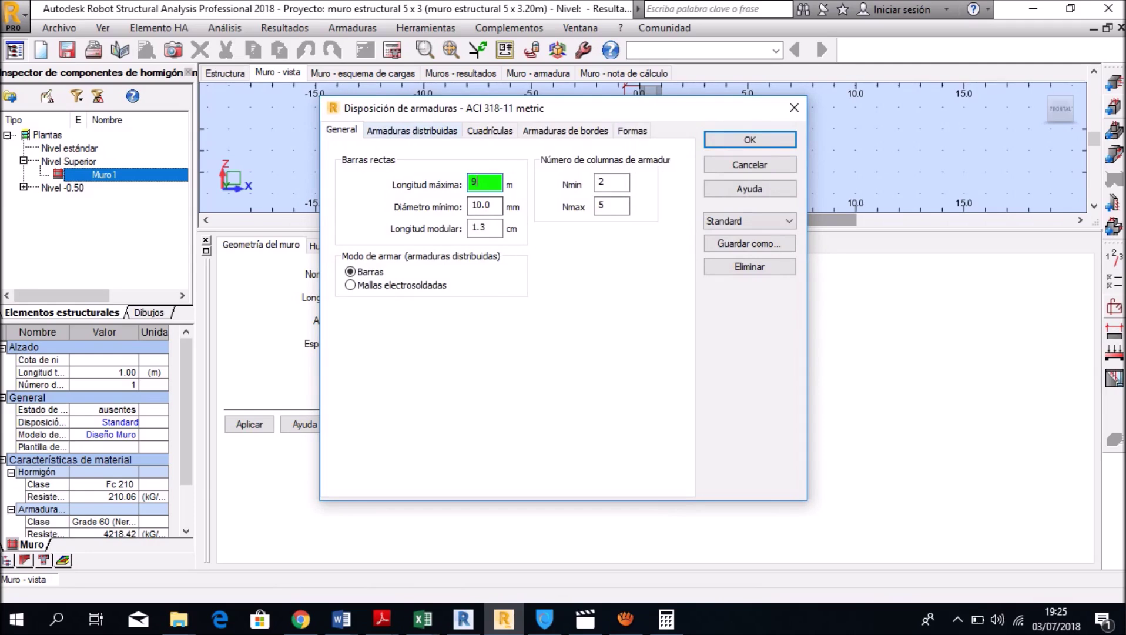
key(ctrl+Tab)
key(ctrl+Tab)
key(ctrl+Tab)
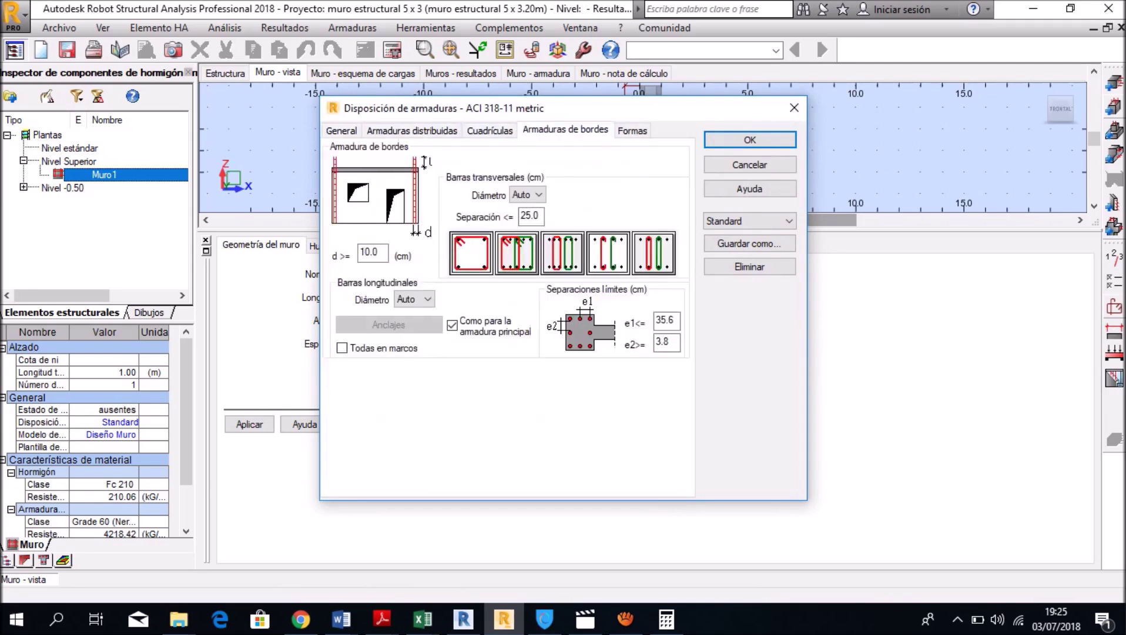
key(ctrl+Tab)
key(Return)
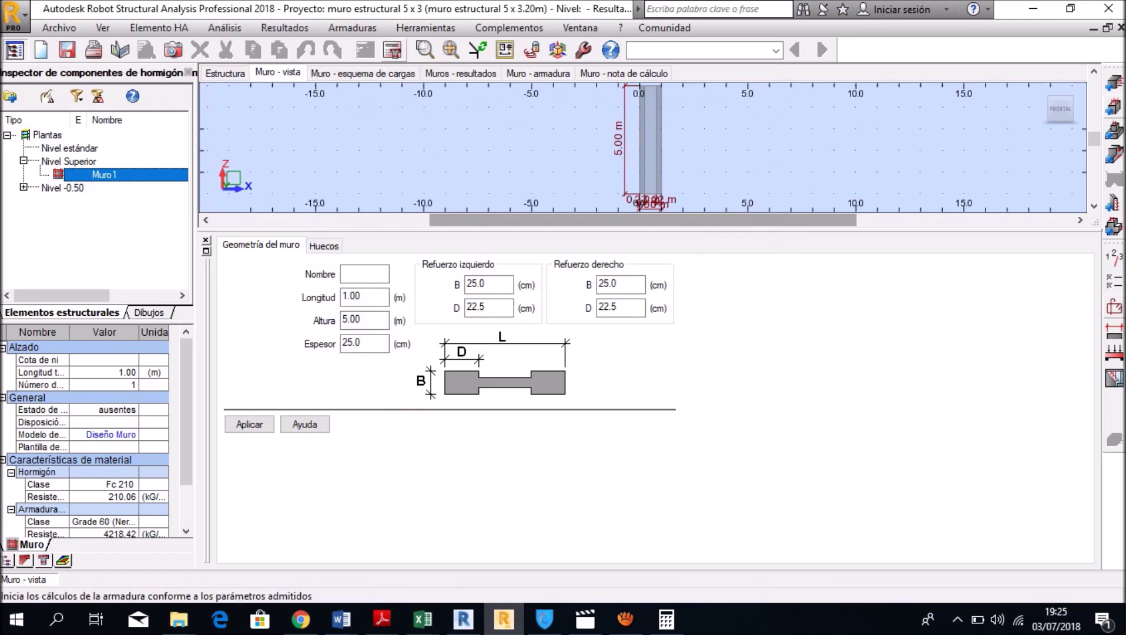
click(392, 50)
click(425, 317)
- Calculate Muro1's reinforcement, recheck the calculation options, and save the project
click(622, 384)
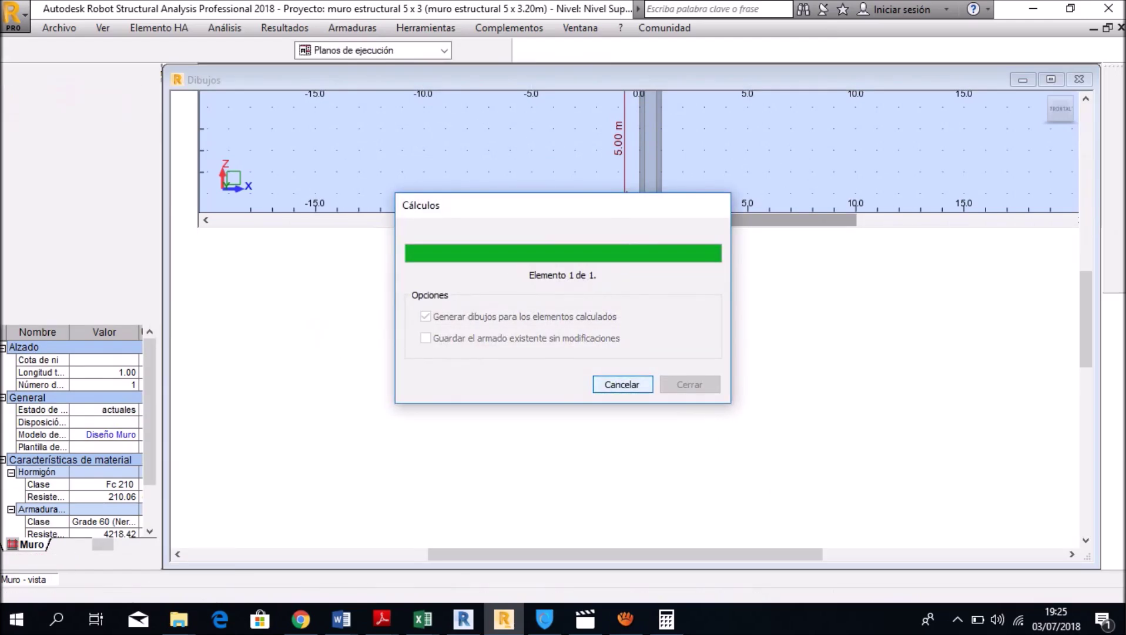
click(611, 483)
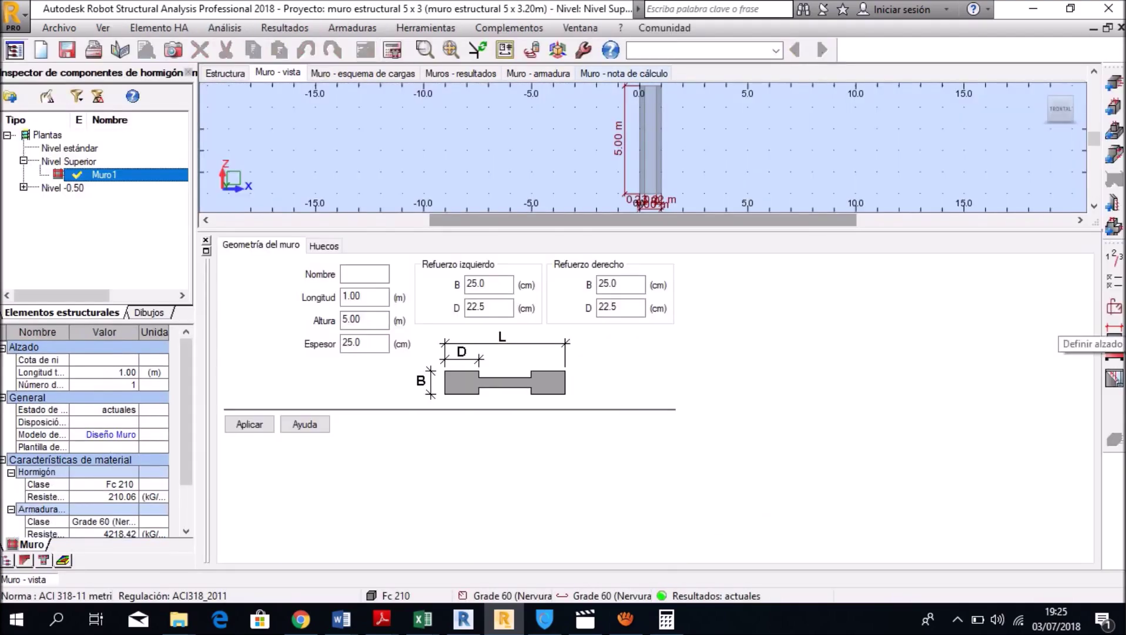
click(1113, 305)
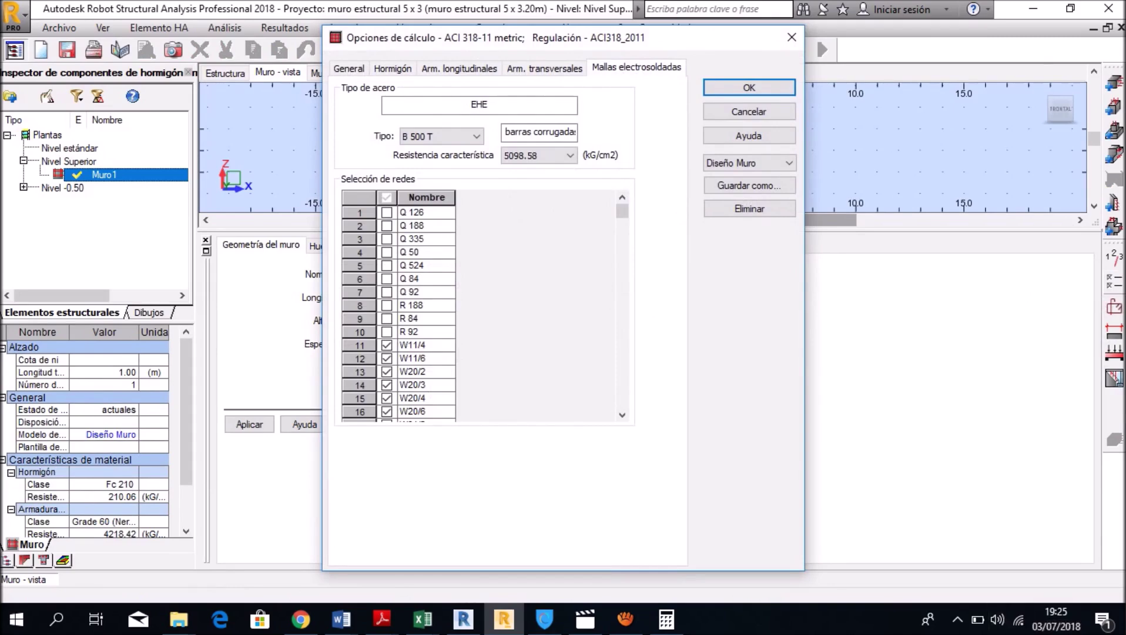
click(792, 37)
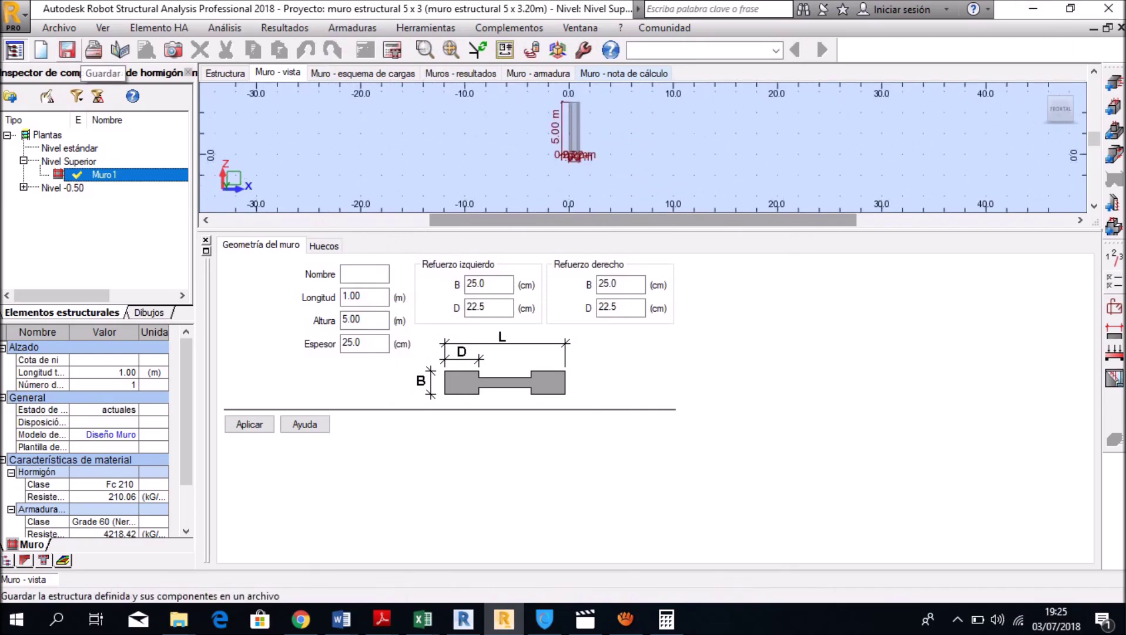
click(66, 51)
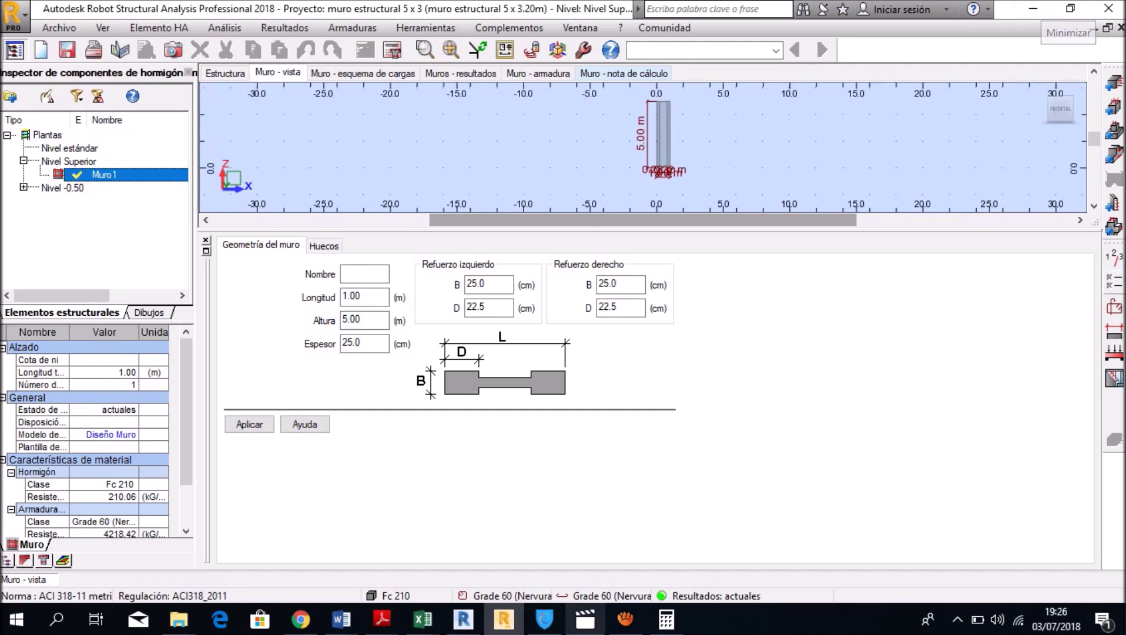
click(625, 618)
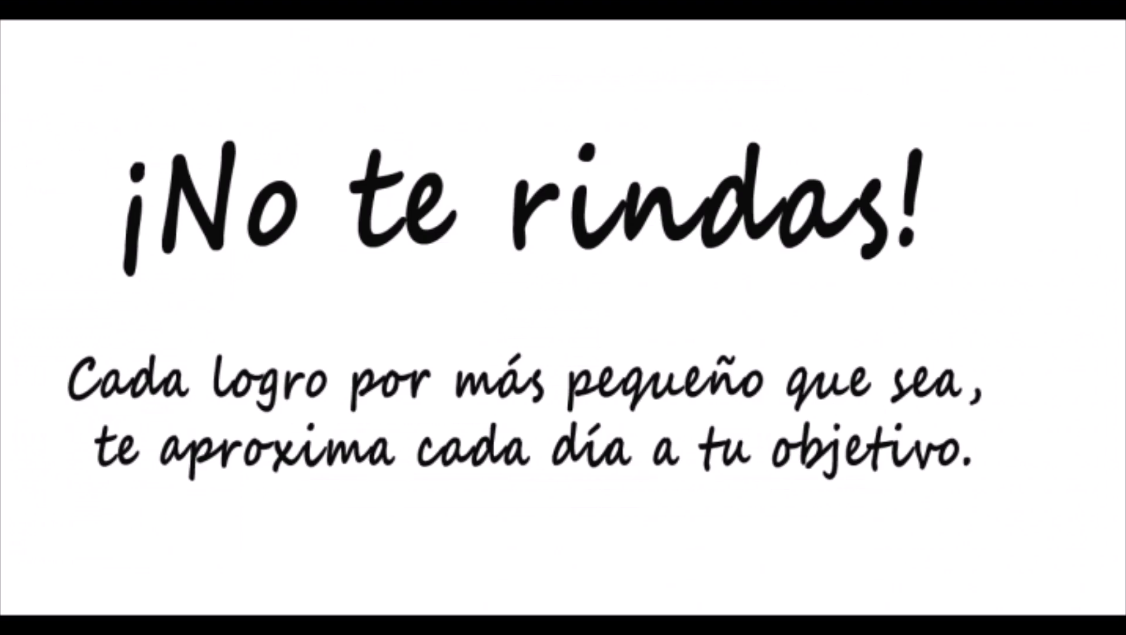